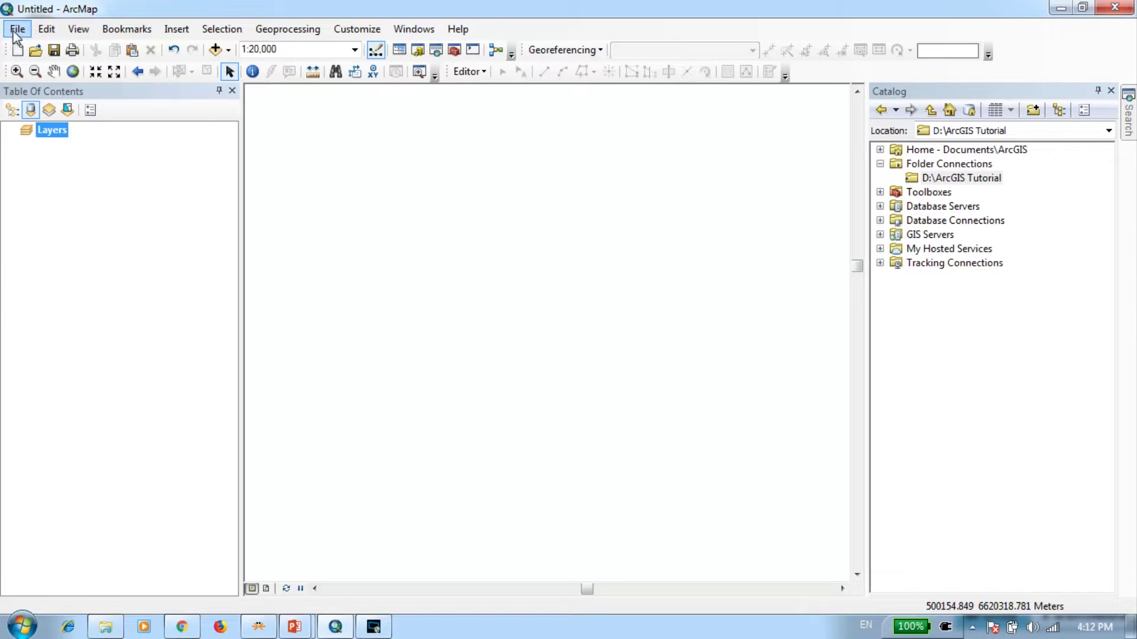
- Add the Imagery with Labels basemap to the map
mouse_move(96, 165)
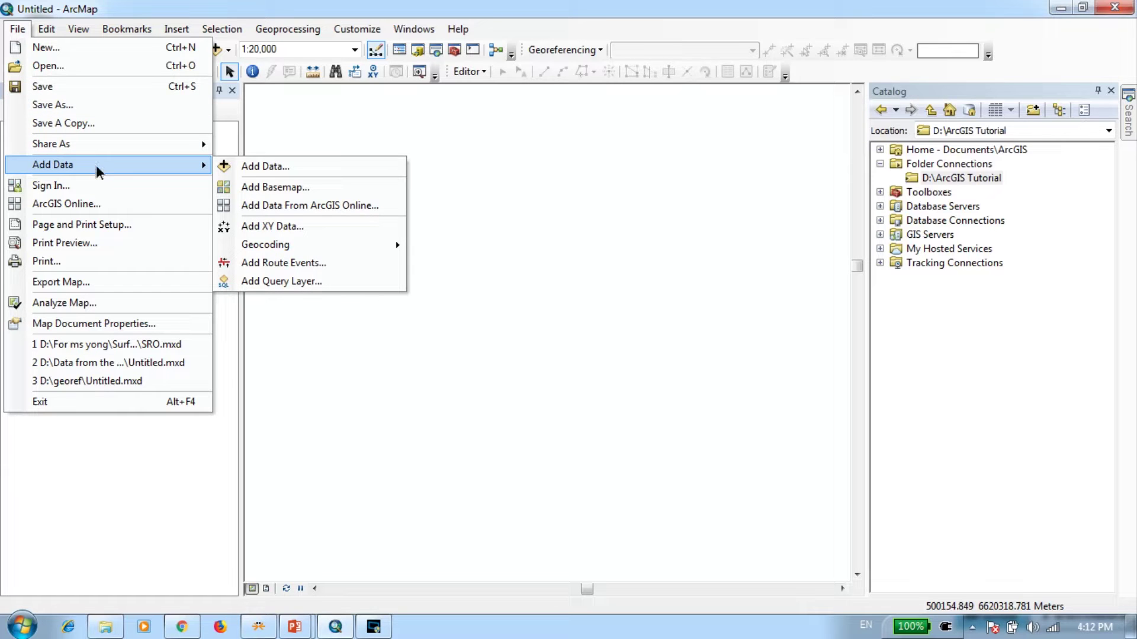
left_click(316, 188)
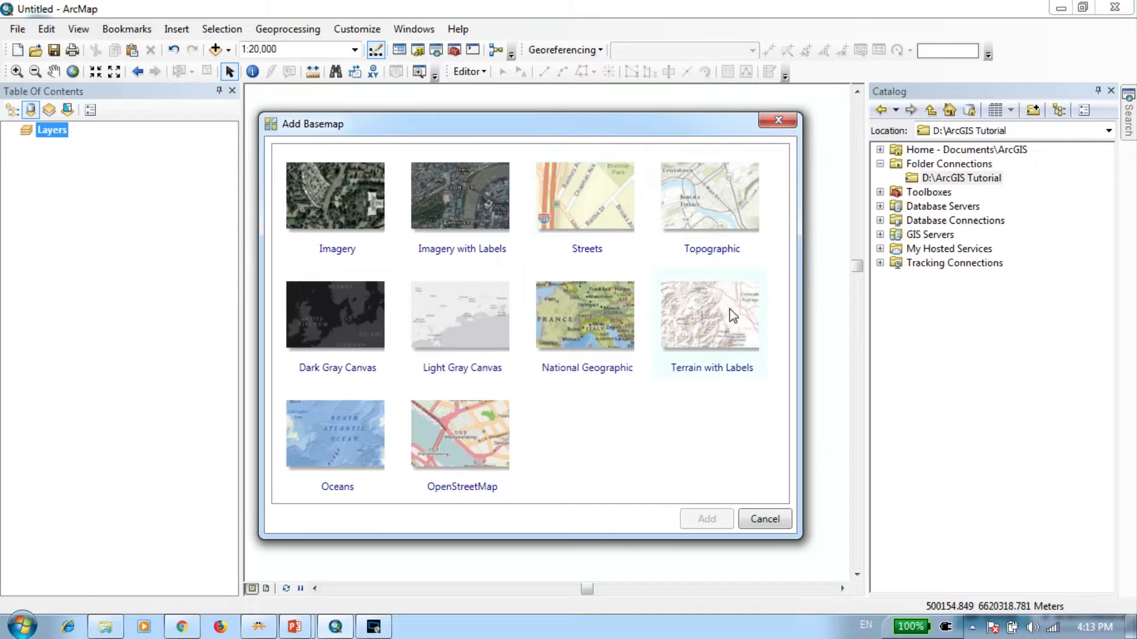
left_click(456, 194)
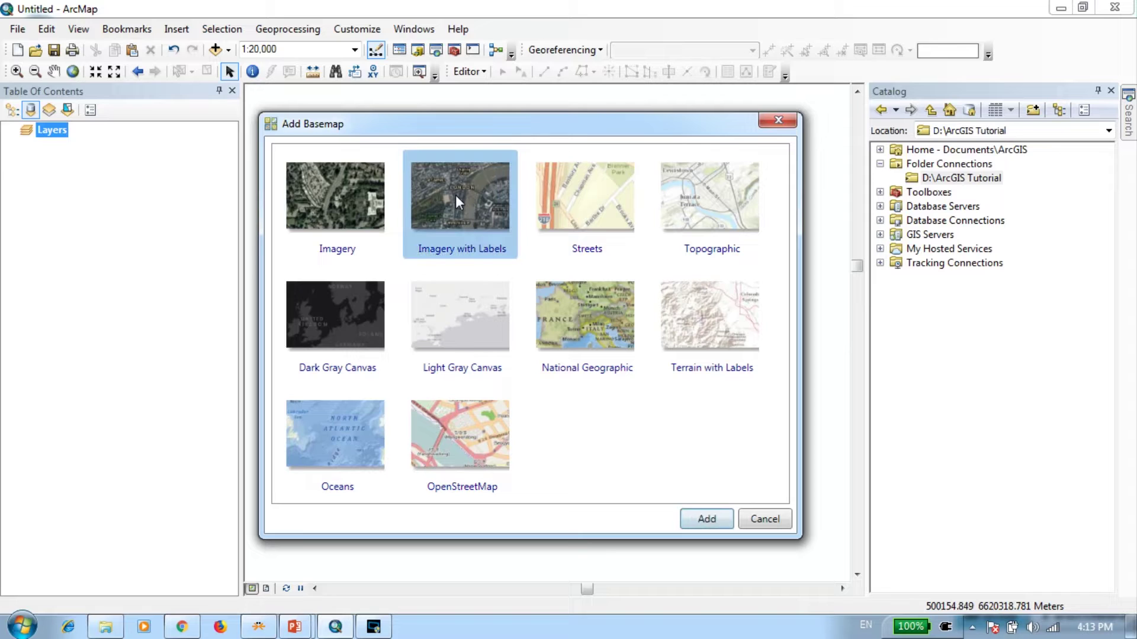
left_click(704, 519)
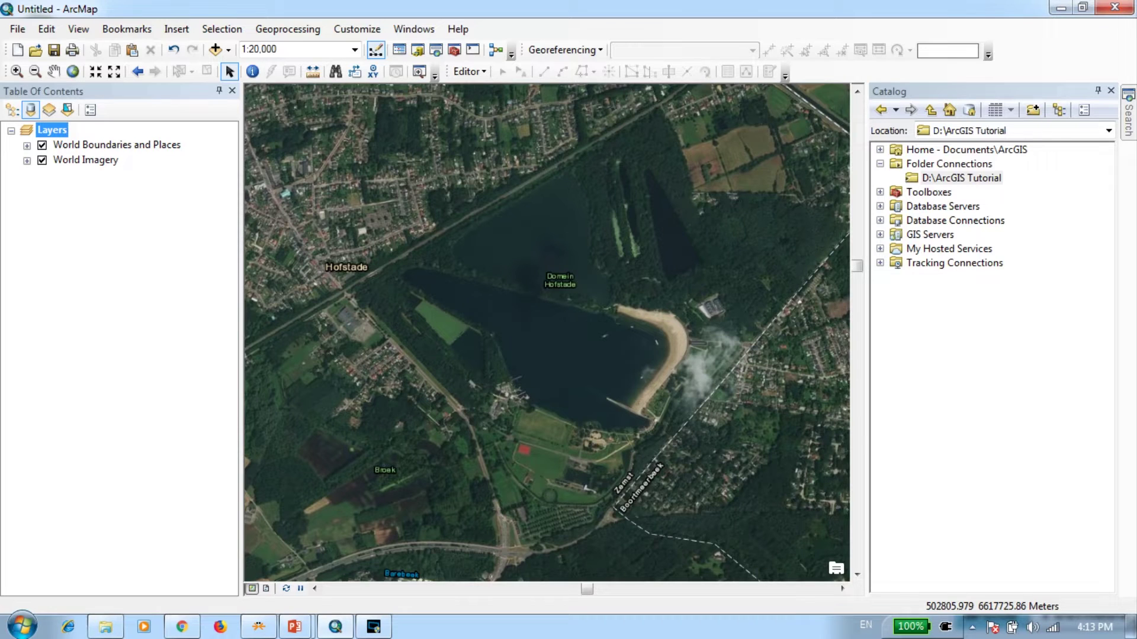
- Connect the Catalog to the folder D:\ArcGIS Tutorial
left_click(16, 71)
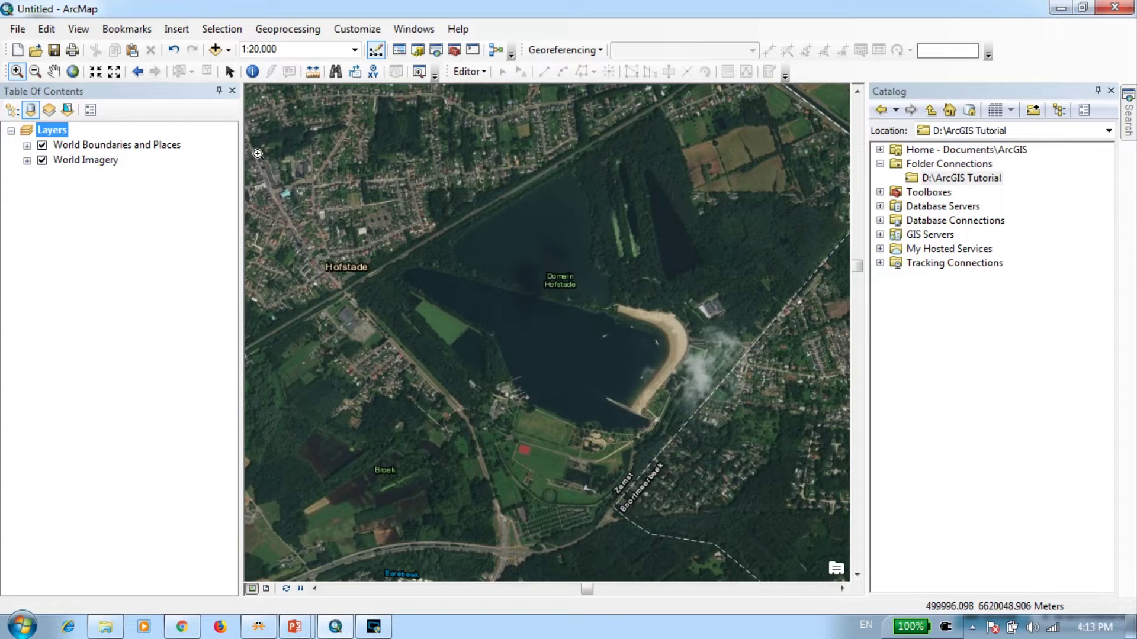
left_click_drag(261, 137, 843, 554)
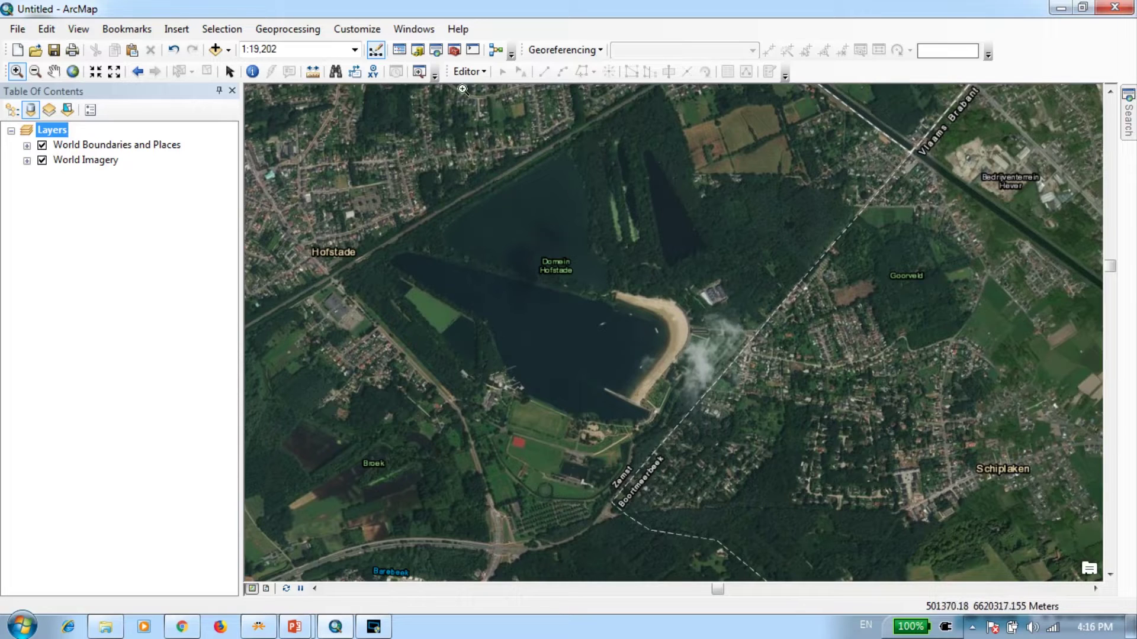
left_click(419, 55)
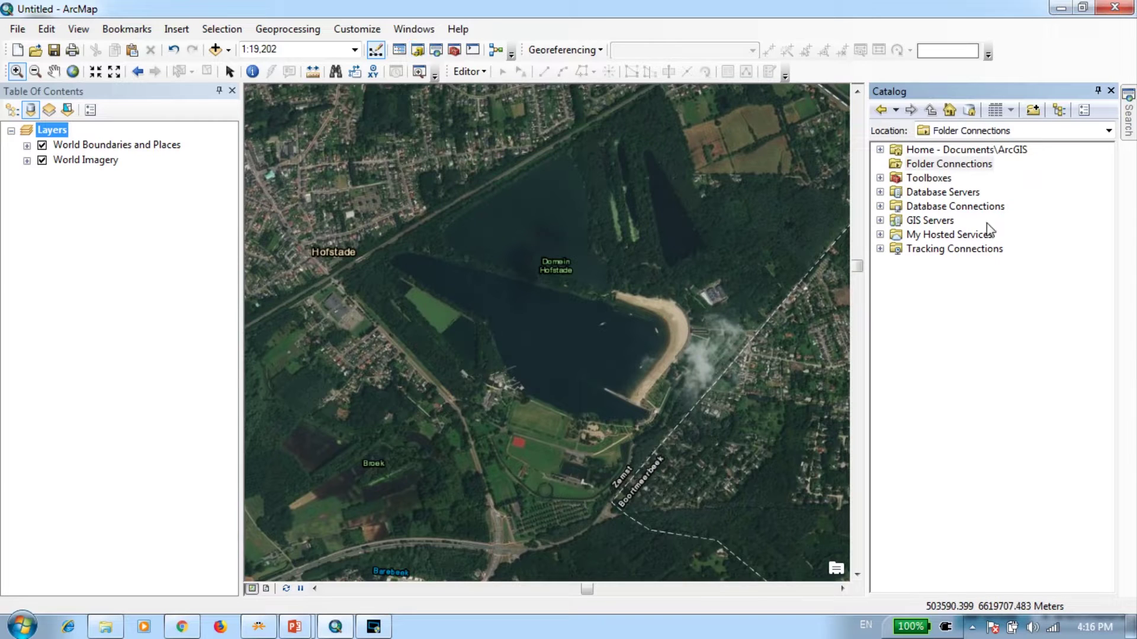
left_click(1035, 112)
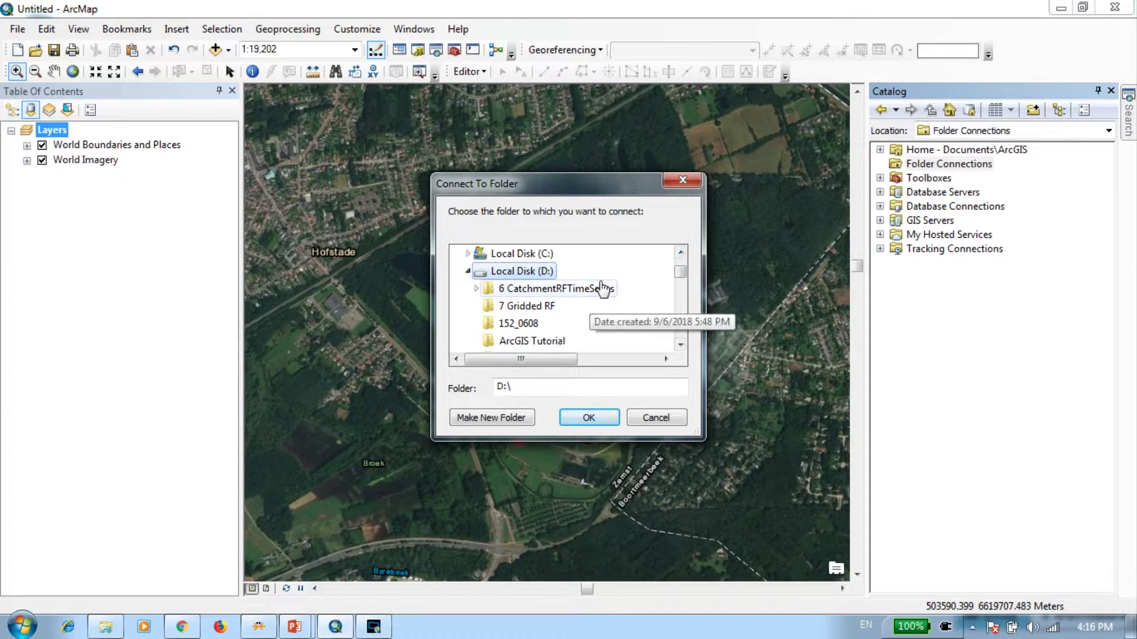
left_click(544, 342)
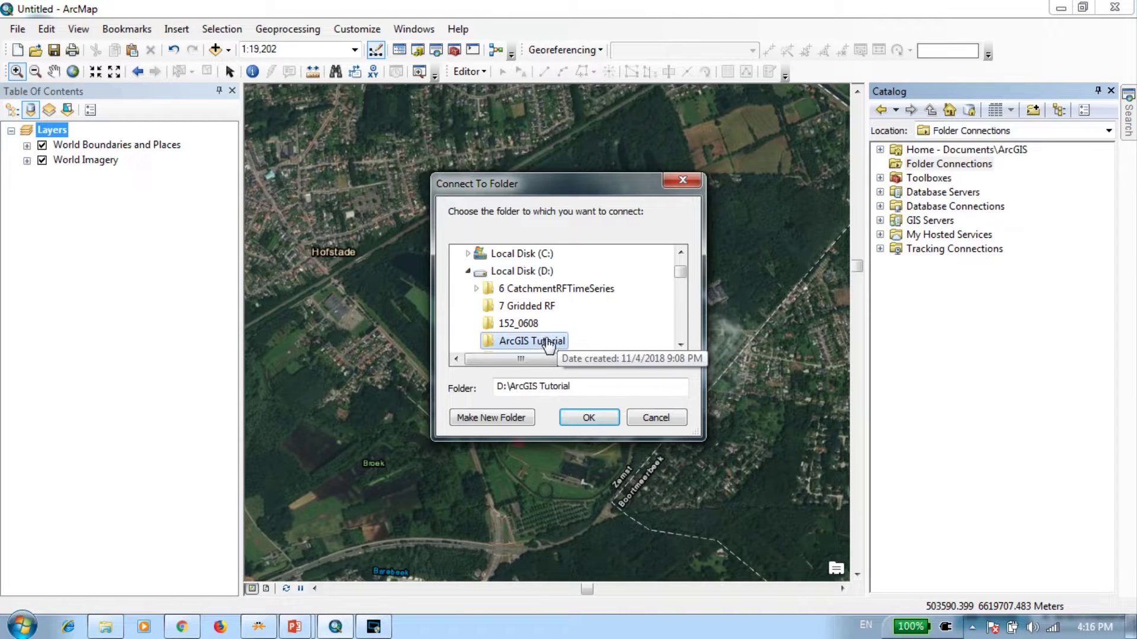
left_click(585, 416)
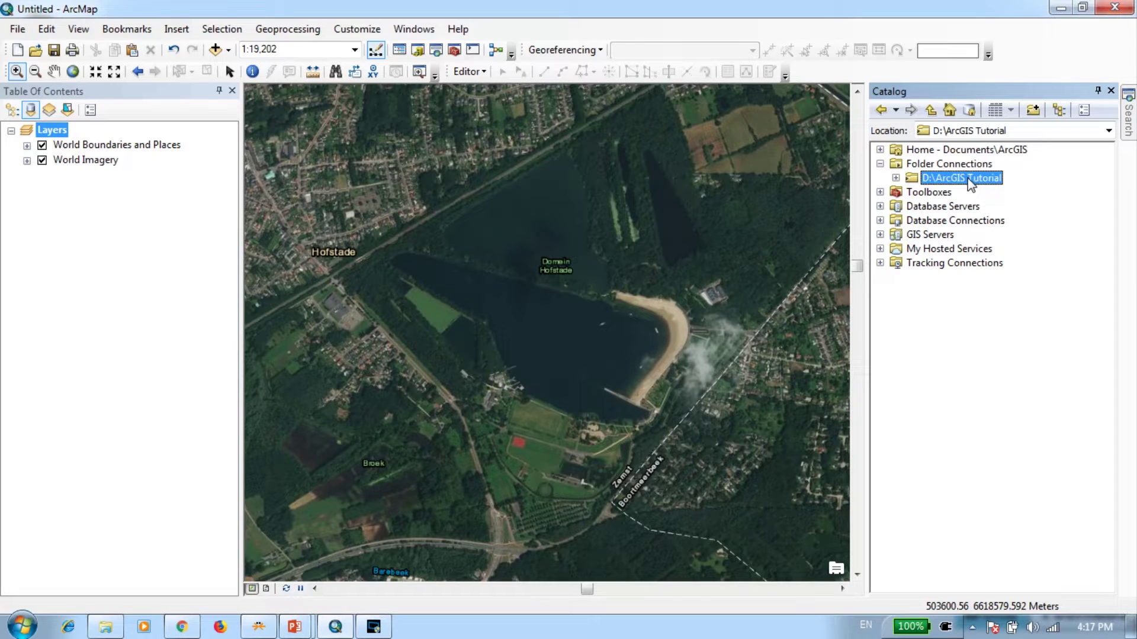
- Start a new shapefile in the ArcGIS Tutorial folder, named Lakes, with Polygon as its feature type
right_click(978, 183)
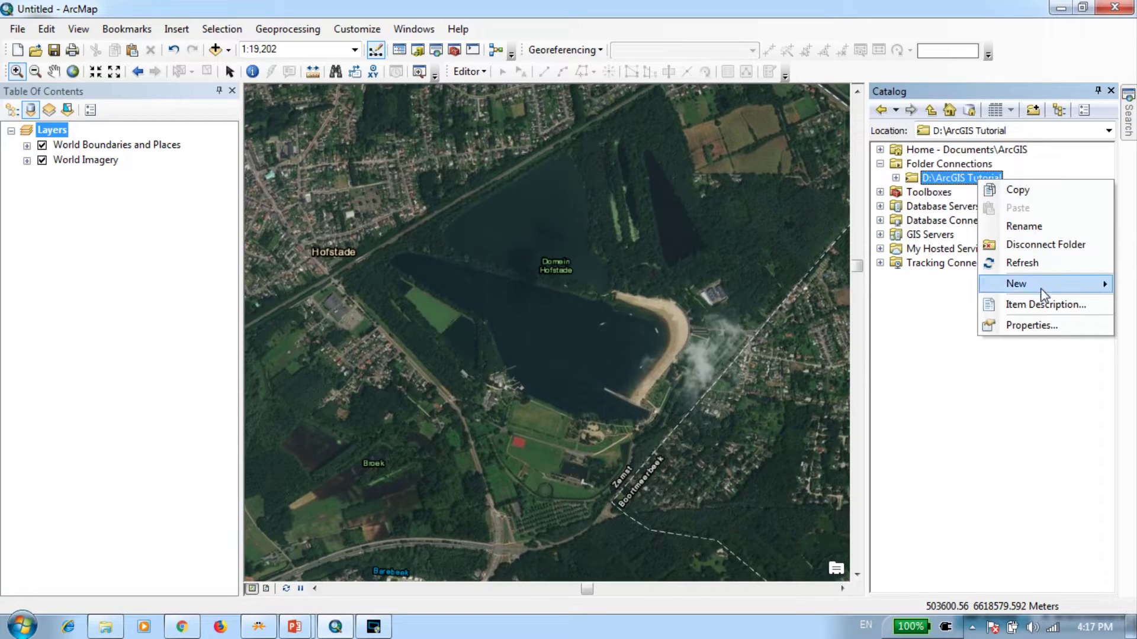
mouse_move(1028, 286)
left_click(886, 441)
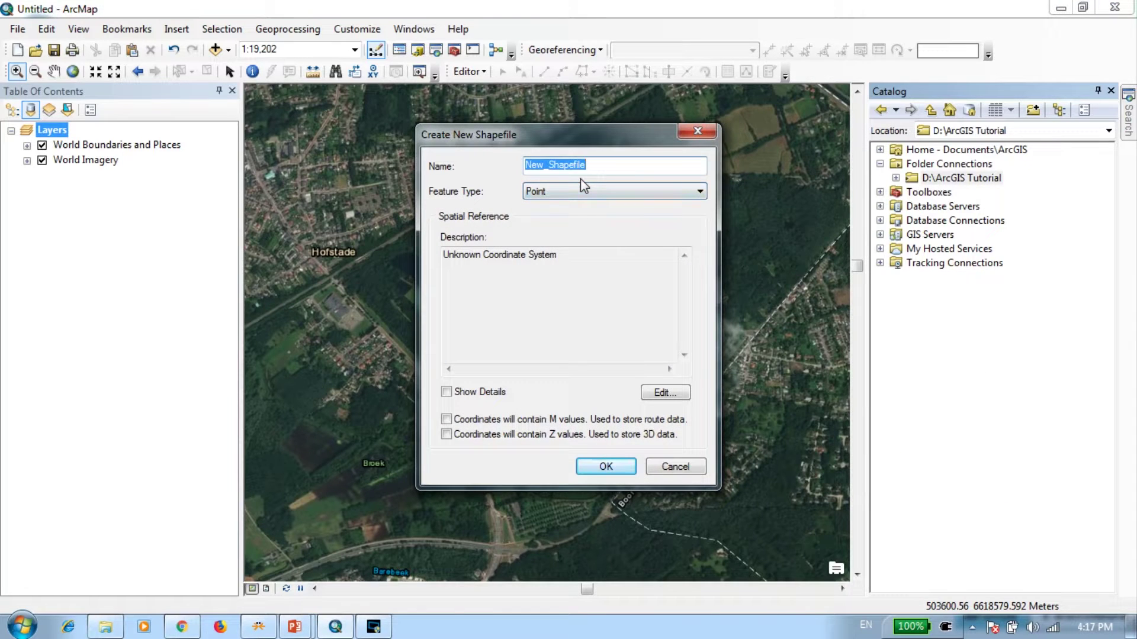
type("Lakes")
left_click_drag(580, 136, 869, 150)
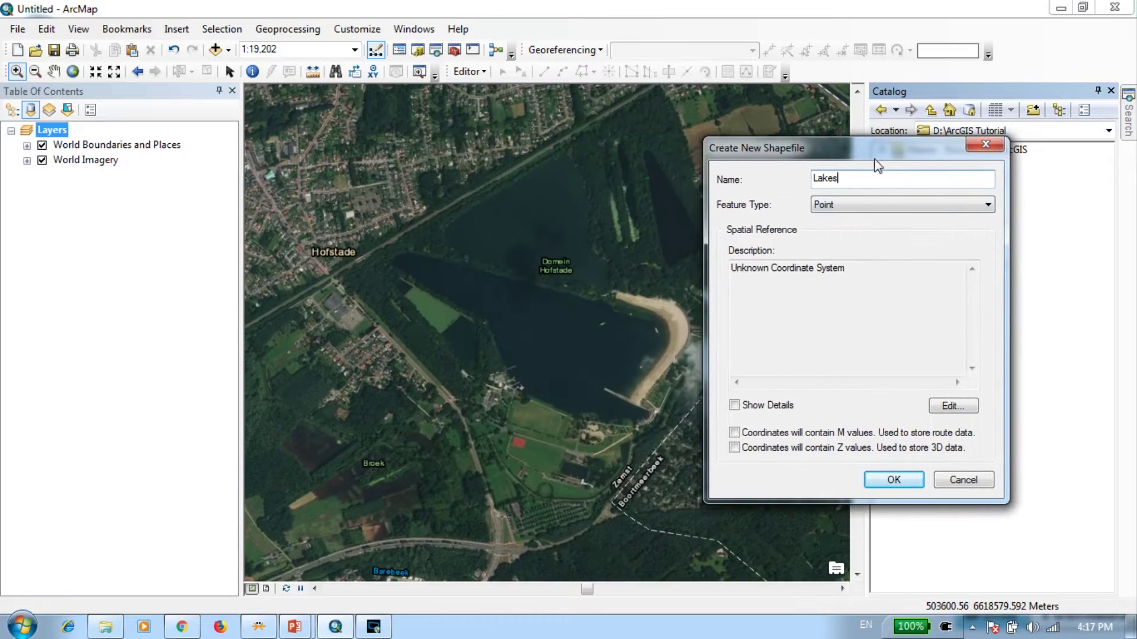
left_click(853, 206)
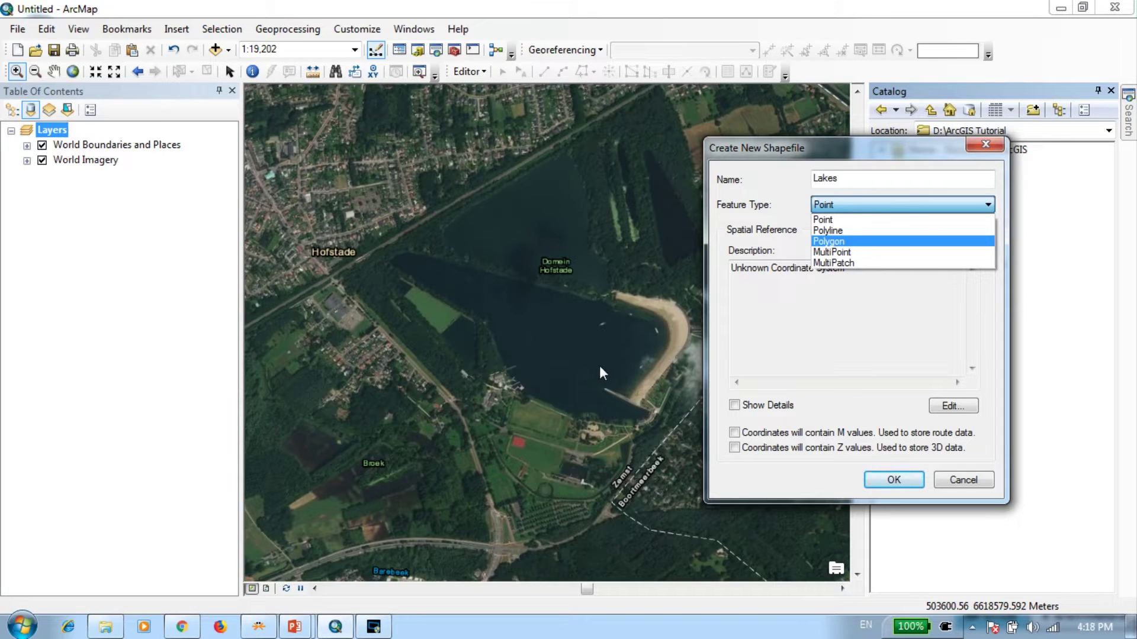
left_click(851, 246)
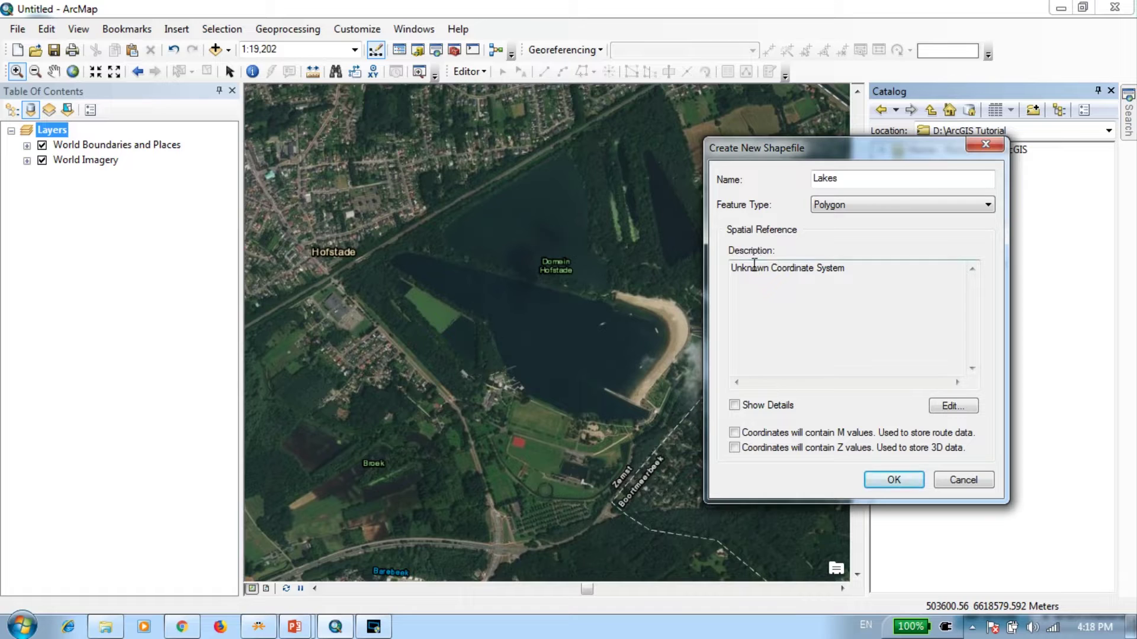
- Assign the geographic coordinate system WGS 1984 from the World group to the Lakes shapefile and create it
left_click(950, 406)
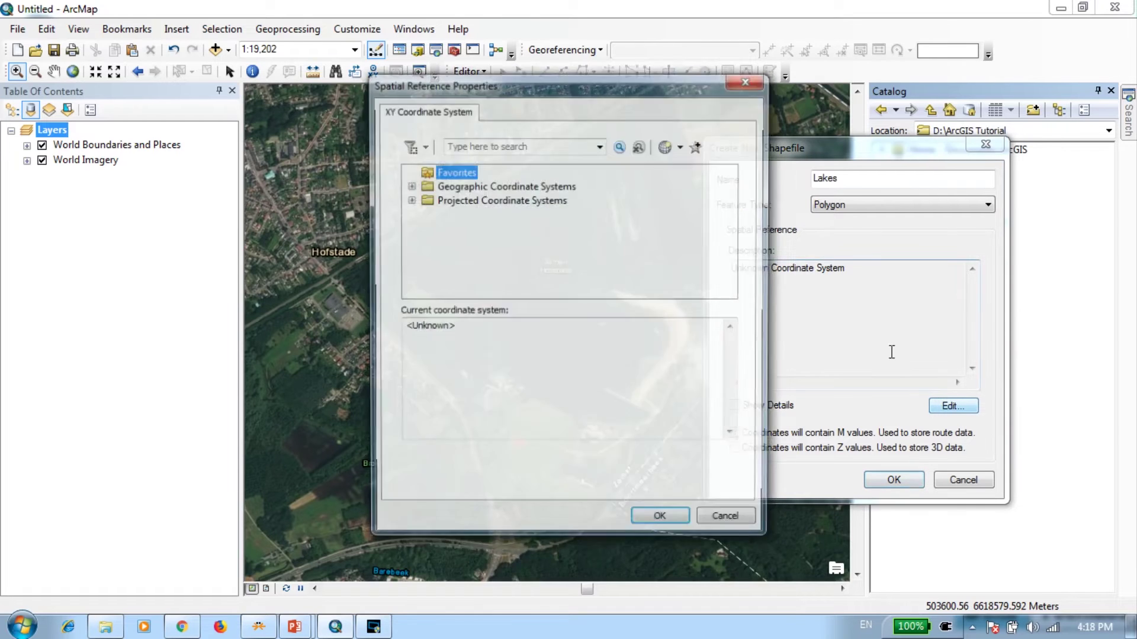
left_click_drag(614, 119, 929, 117)
double_click(756, 212)
scroll(832, 238, "down", 3)
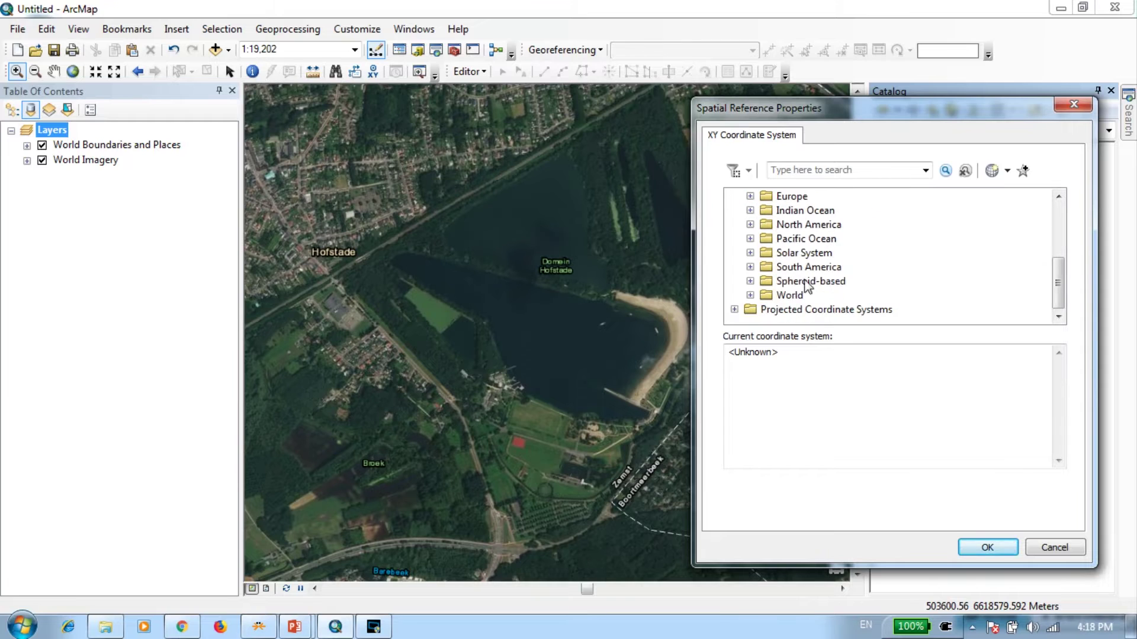
double_click(793, 296)
left_click(828, 296)
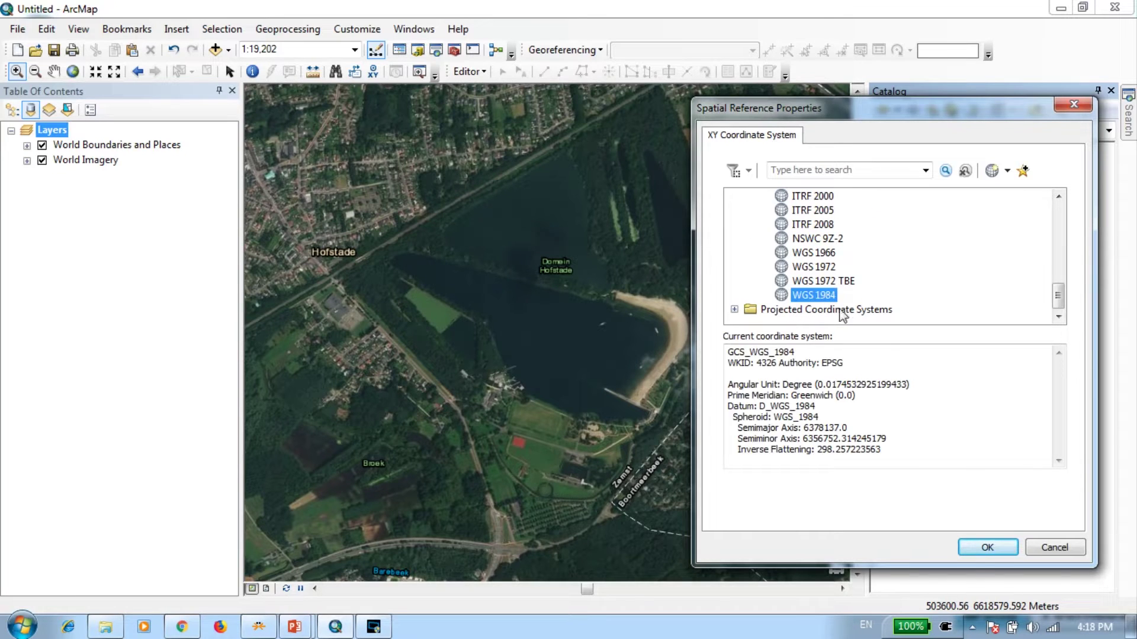
left_click(986, 546)
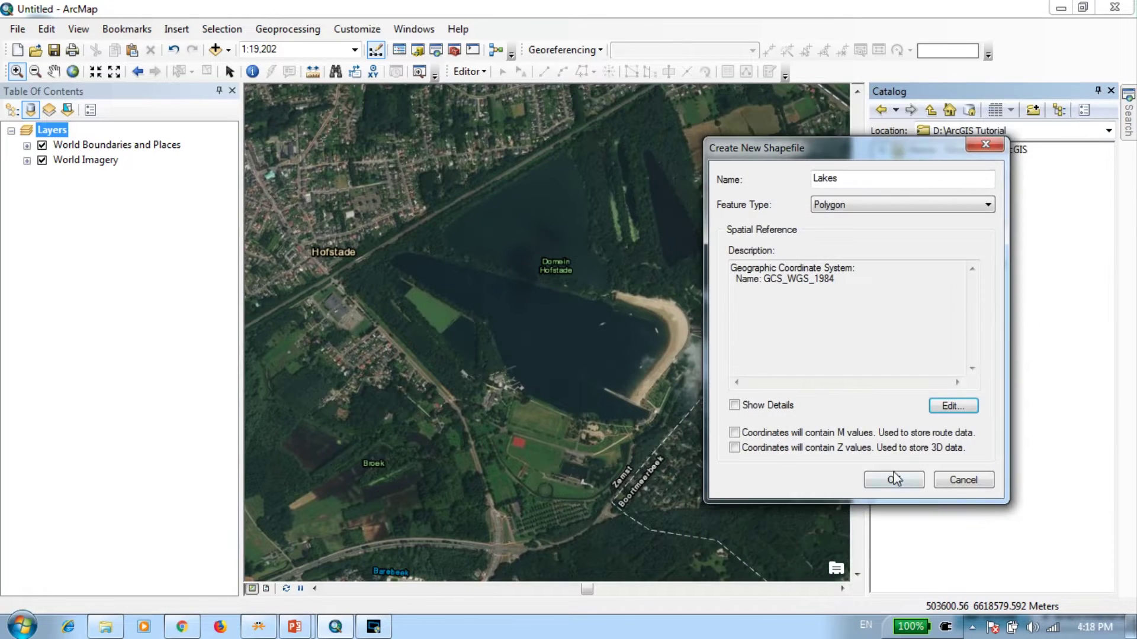
left_click(894, 481)
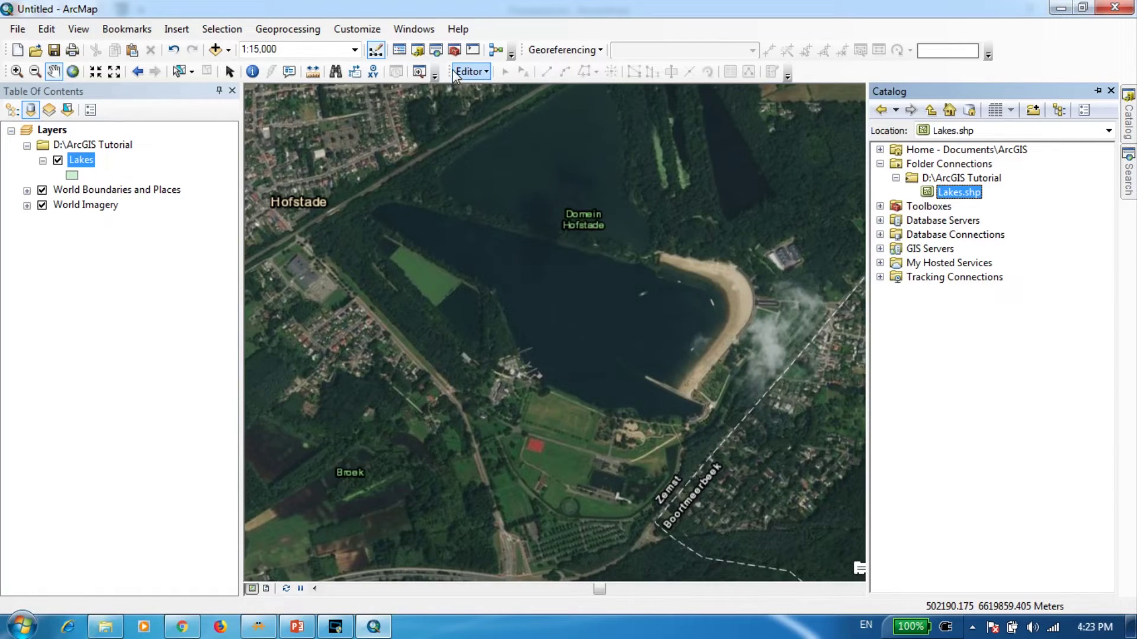
- Undock and close the Editor toolbar, and restore it to its docked place beside the Tools toolbar
left_click_drag(451, 71, 418, 153)
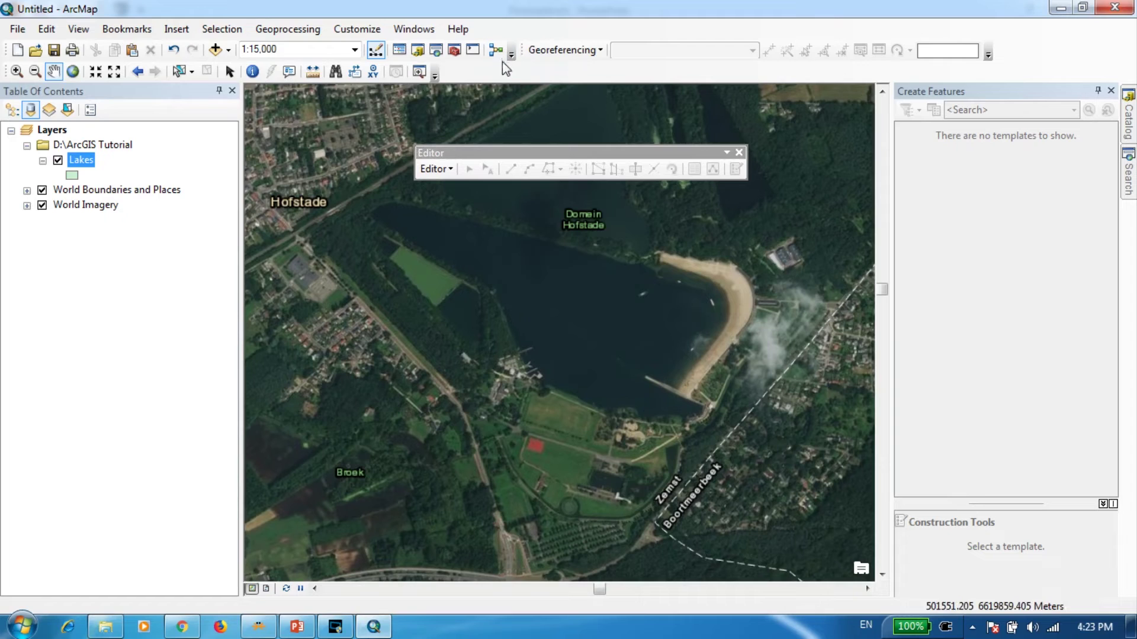
left_click(738, 153)
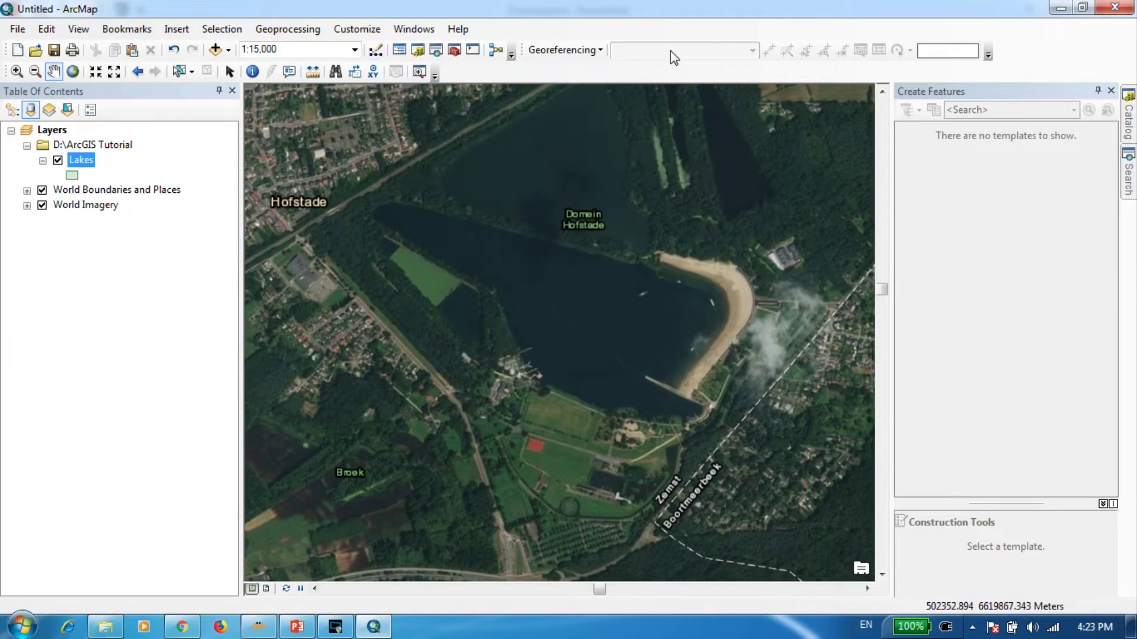
right_click(676, 50)
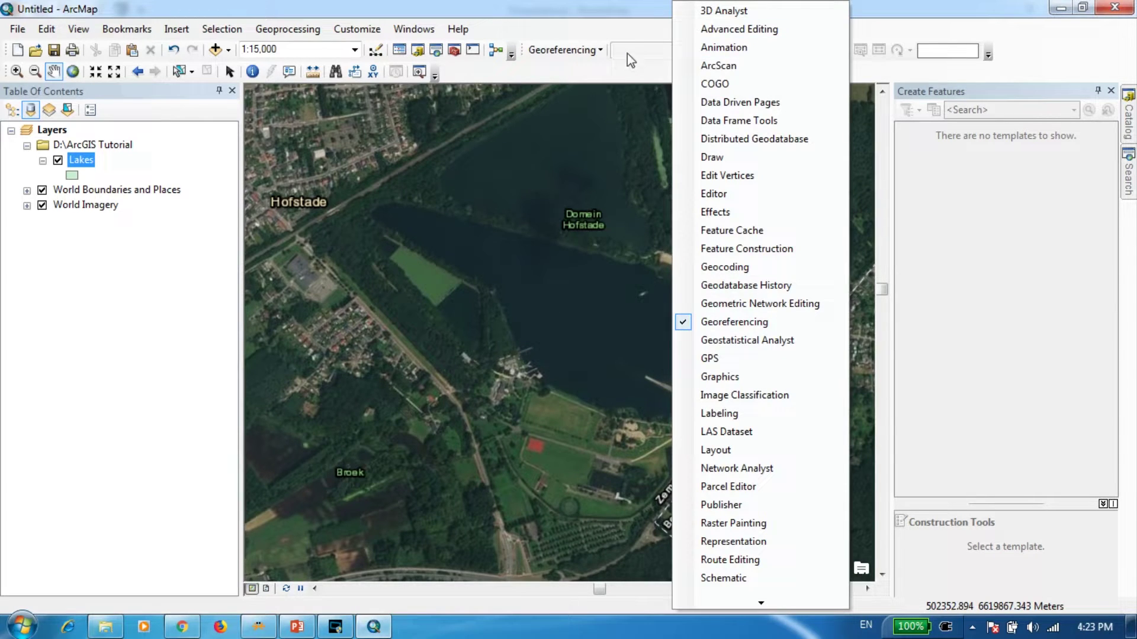
left_click(733, 195)
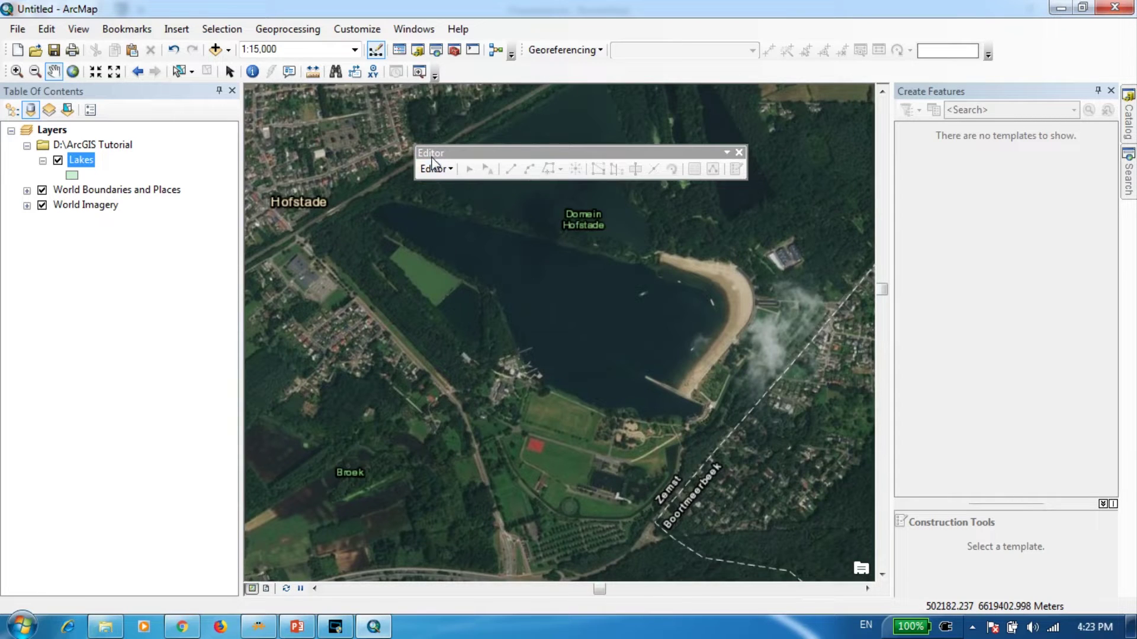
left_click_drag(431, 152, 451, 71)
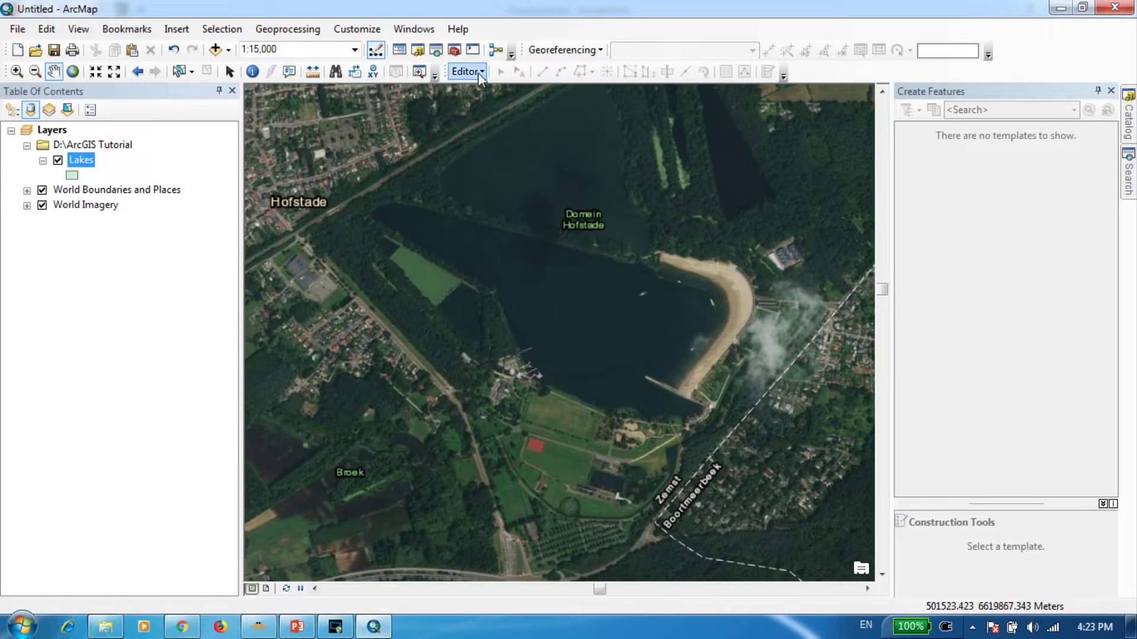
- Start an edit session for the Lakes layer, continuing despite the spatial reference warning
left_click(478, 73)
left_click(483, 91)
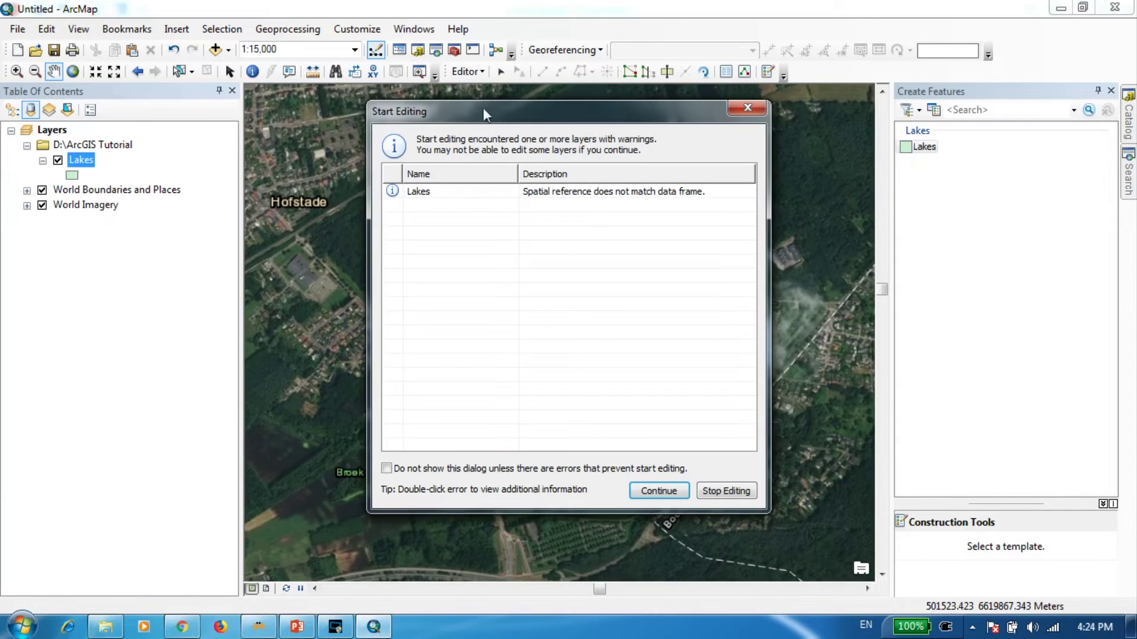
left_click(431, 193)
left_click(658, 491)
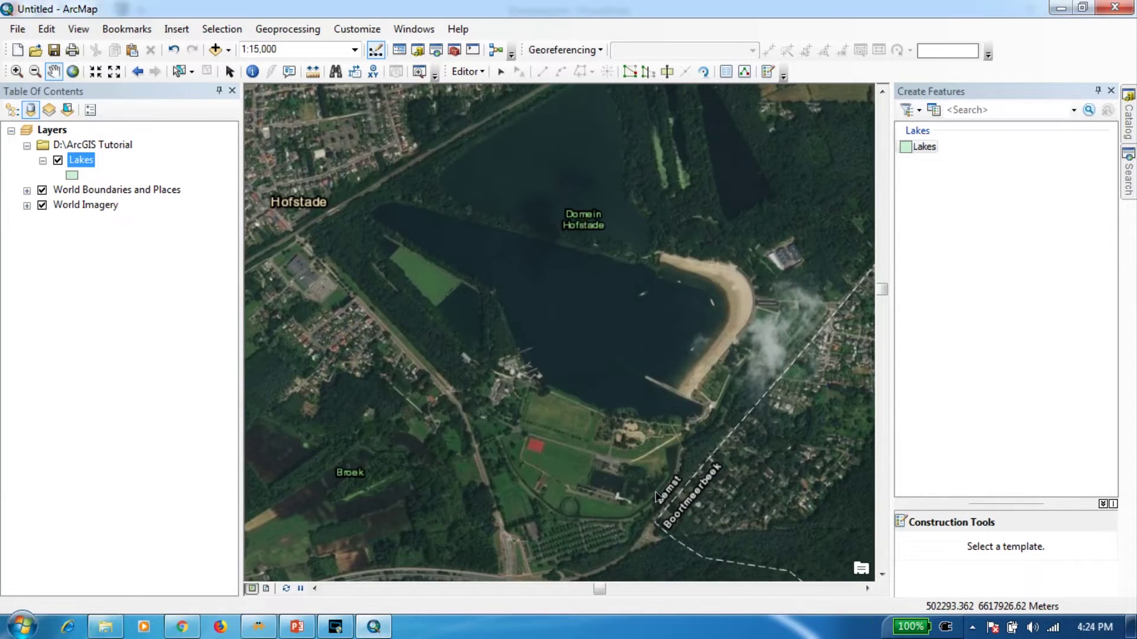
- Show the Create Features window and choose the Lakes template with the Polygon construction tool
left_click(474, 72)
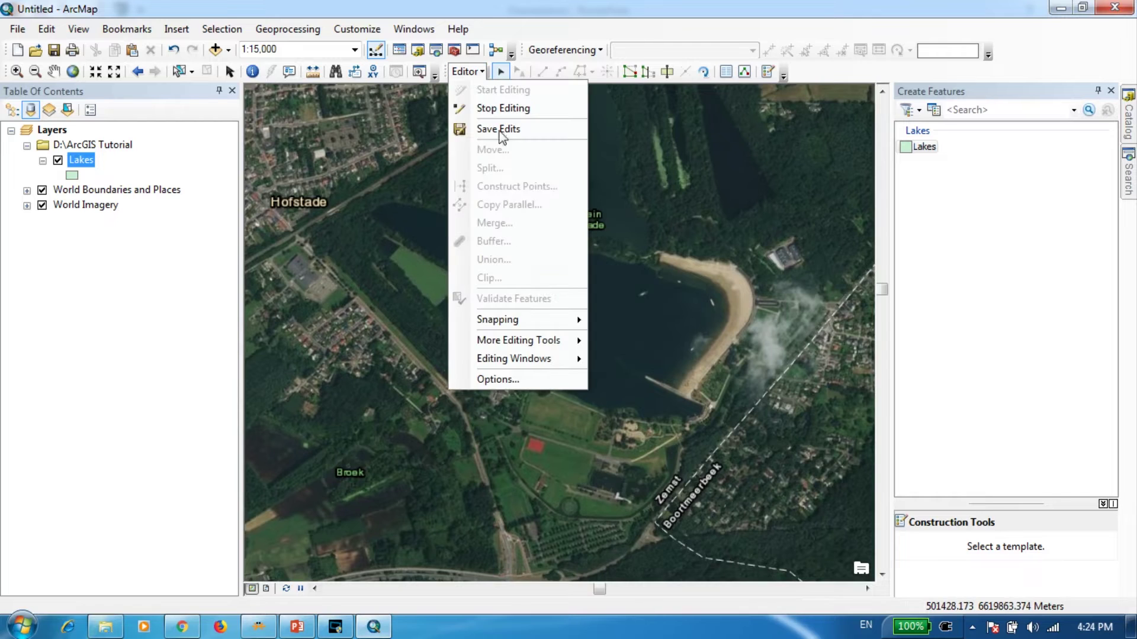
mouse_move(540, 364)
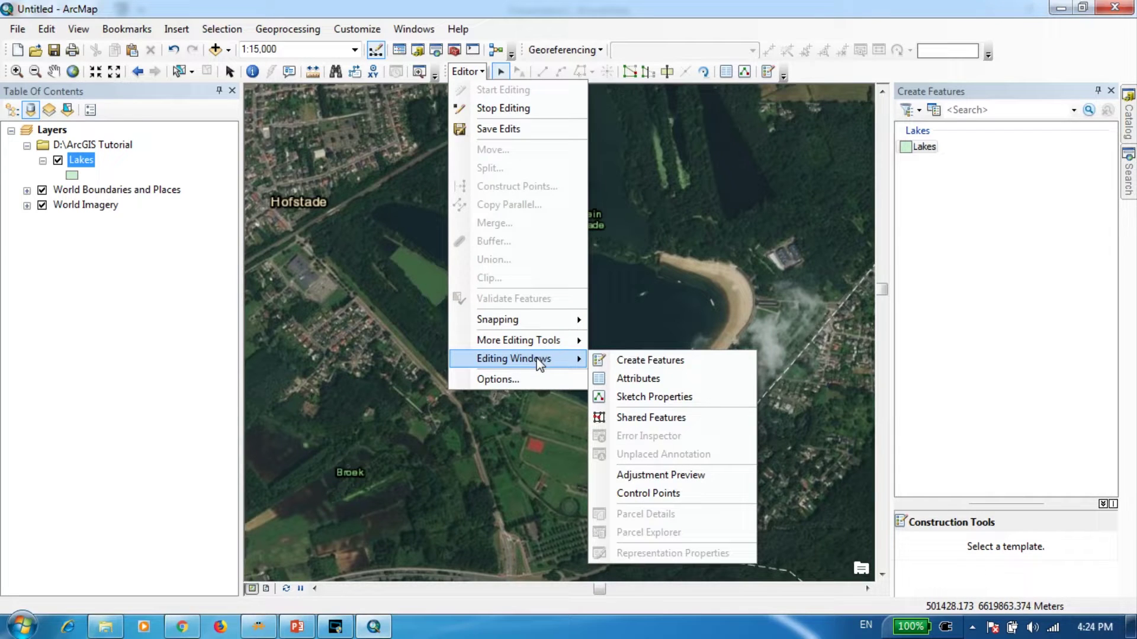
left_click(650, 363)
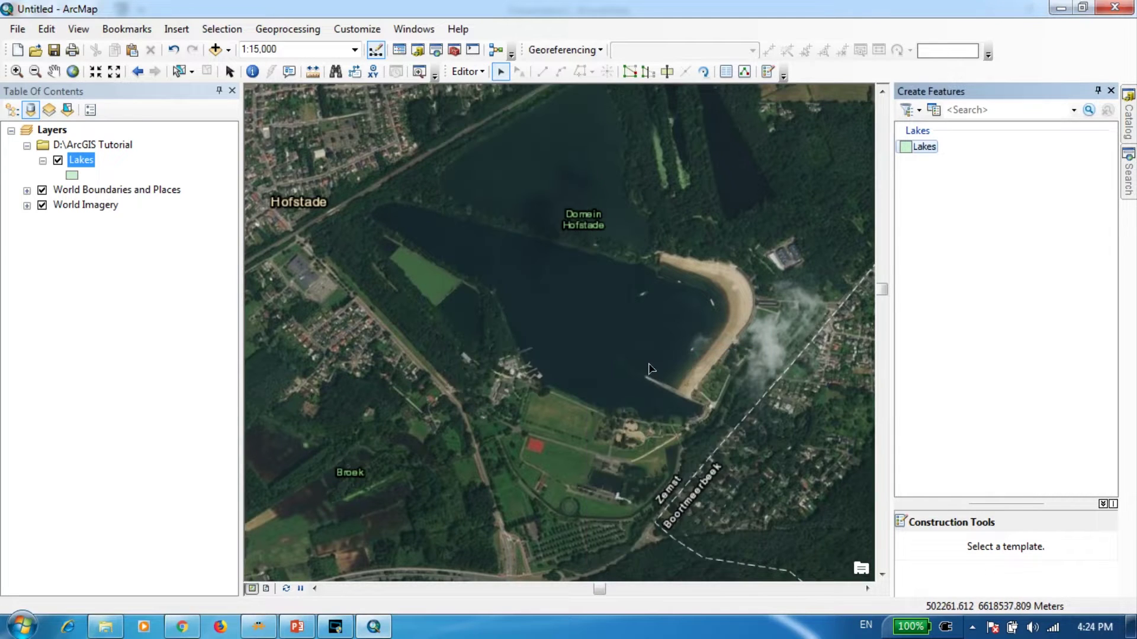
left_click(919, 149)
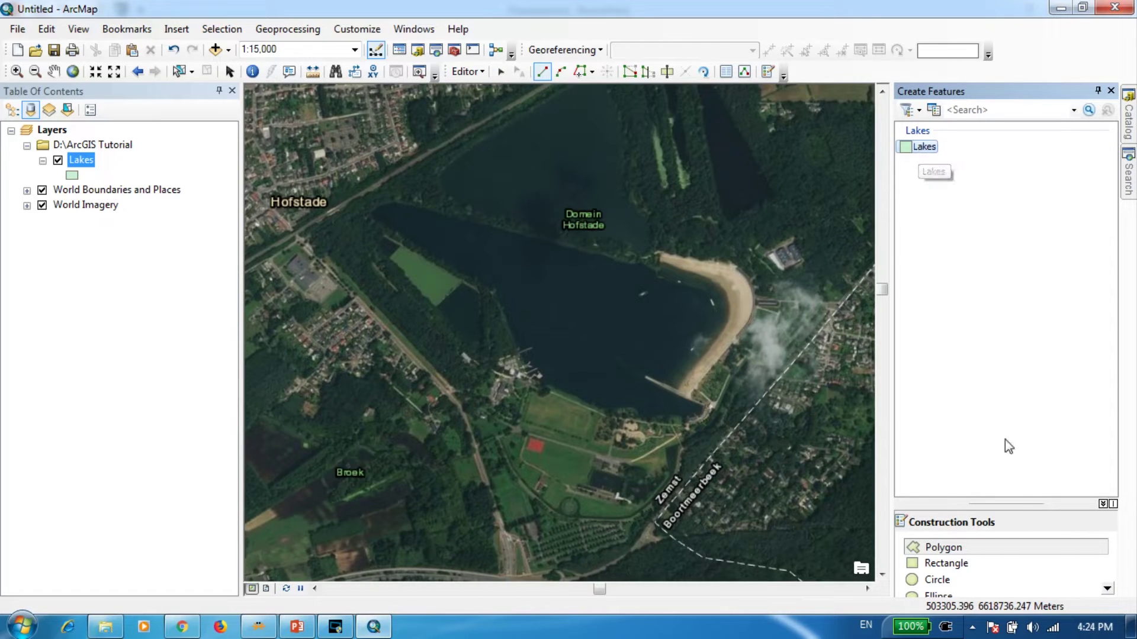
left_click_drag(1017, 506, 1008, 299)
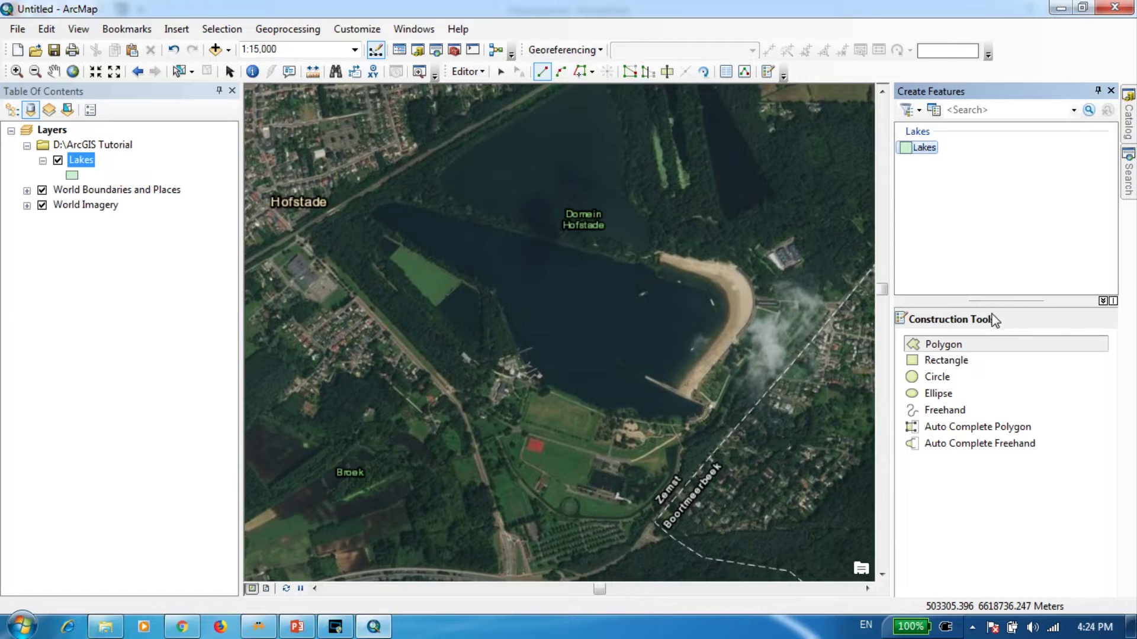
left_click(944, 348)
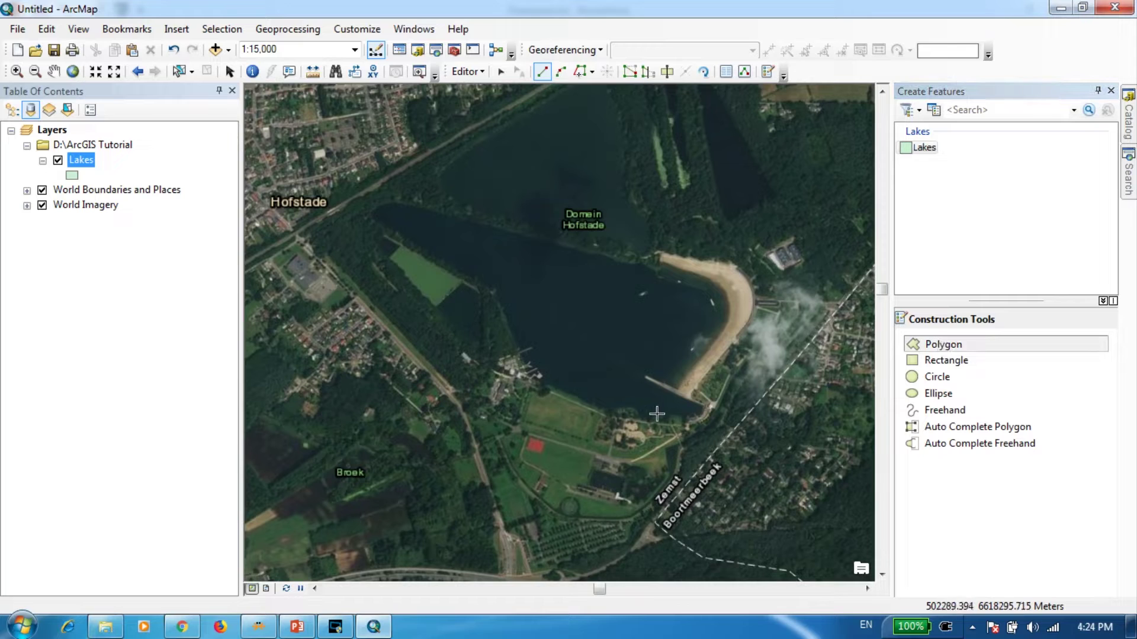
- Start the lake polygon beside the sports field and trace its southwest shore past the jetties up to the wooded bank
scroll(621, 413, "down", 3)
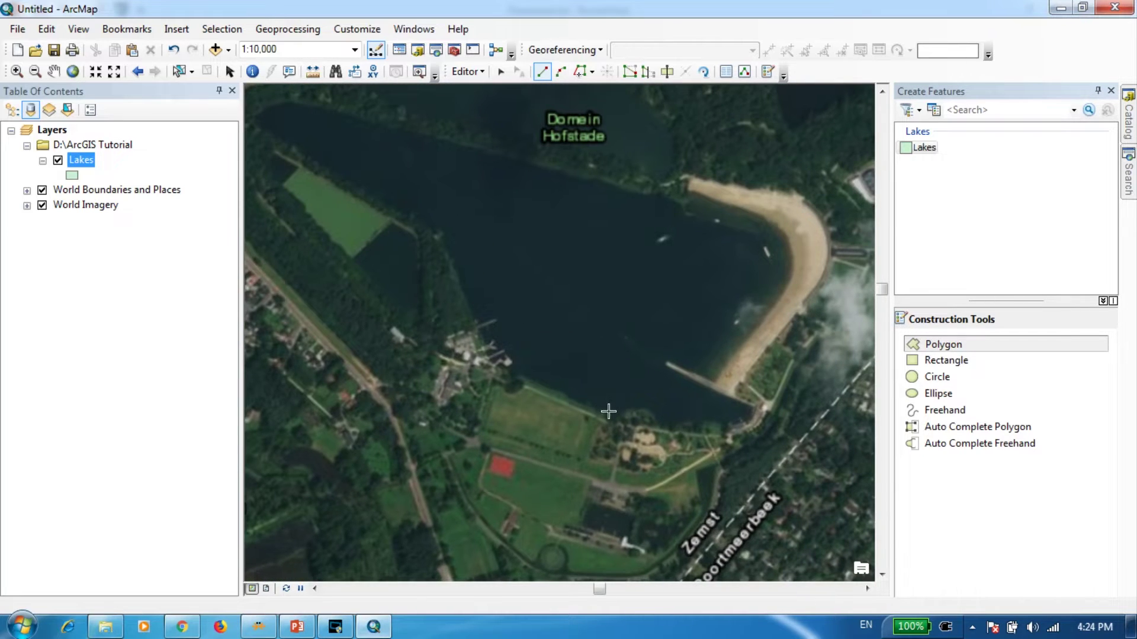
left_click(581, 402)
left_click(525, 378)
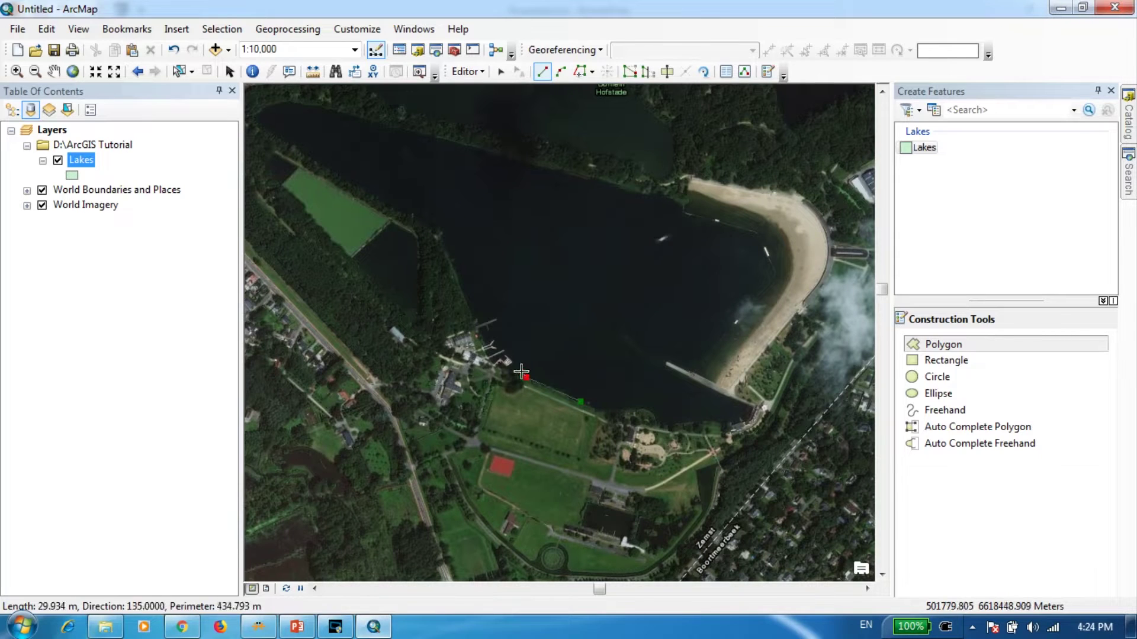
left_click(504, 368)
left_click(483, 342)
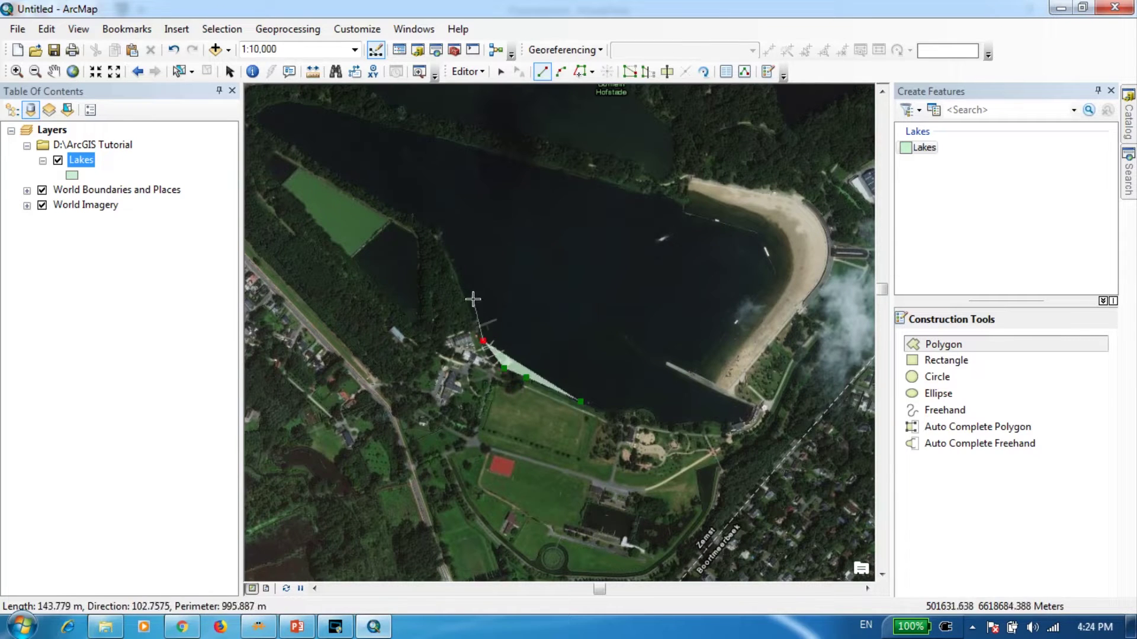
left_click(462, 288)
left_click(446, 241)
- Continue the lake outline northwest along the wooded bank and around the lake's narrow tip near Hofstade
mouse_move(435, 232)
left_mouse_down()
mouse_move(470, 303)
mouse_move(616, 455)
left_mouse_up()
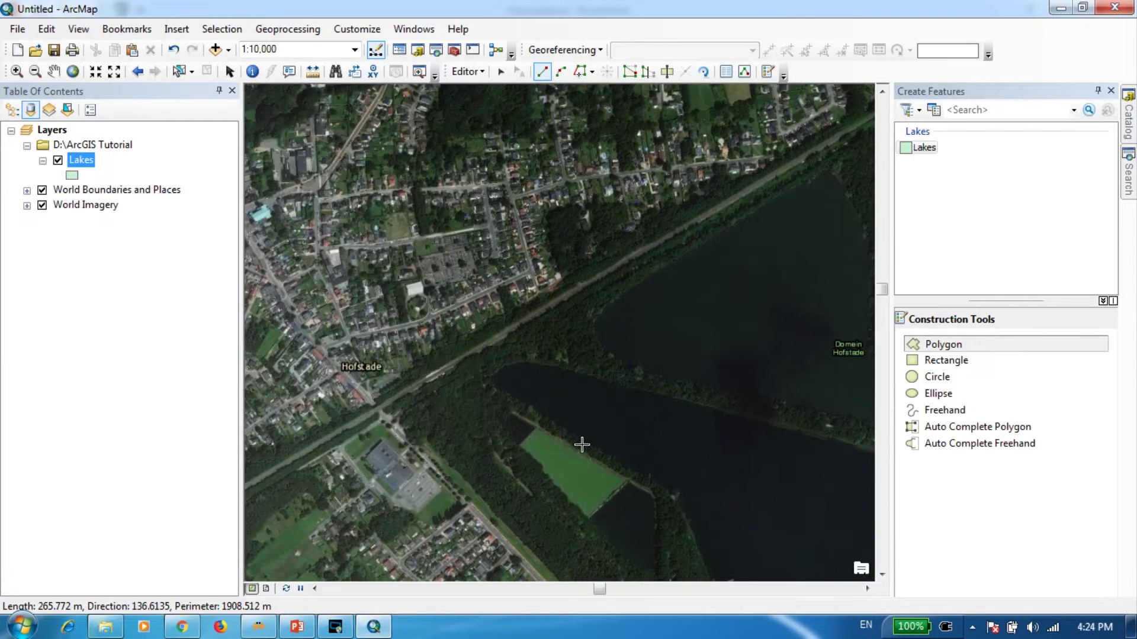
left_click(572, 435)
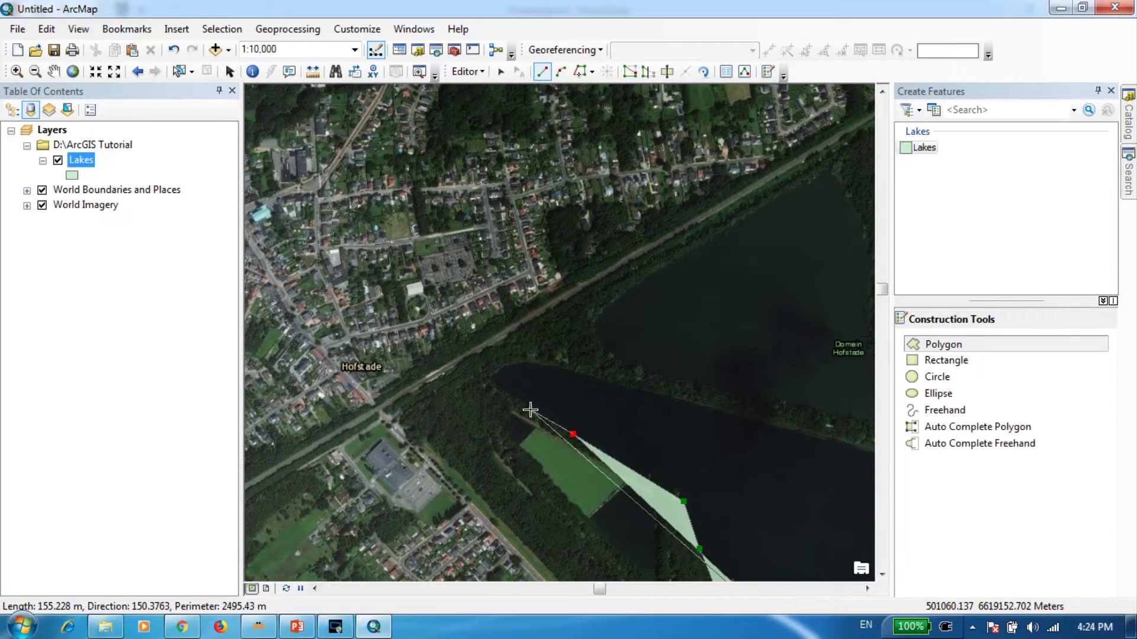
left_click(530, 410)
left_click(506, 393)
left_click(495, 389)
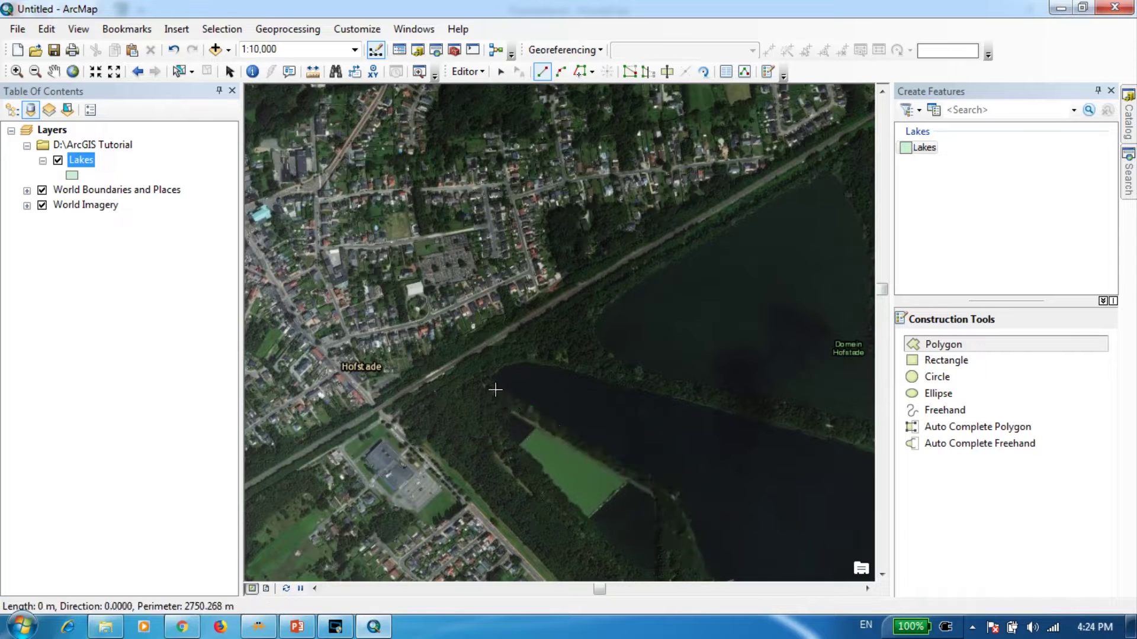
left_click(489, 377)
left_click(523, 361)
left_click(578, 370)
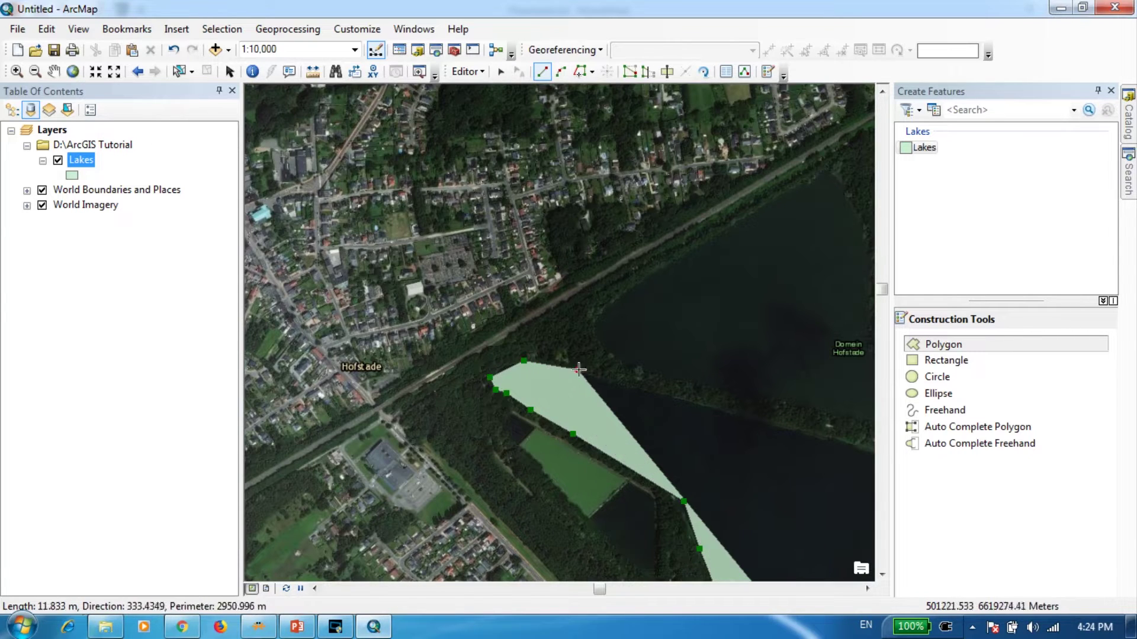
- Trace the lake's northern shore southeast to the small wooded point at the western end of the beach
left_click(765, 425)
mouse_move(804, 423)
left_mouse_down()
mouse_move(477, 343)
mouse_move(402, 280)
left_mouse_up()
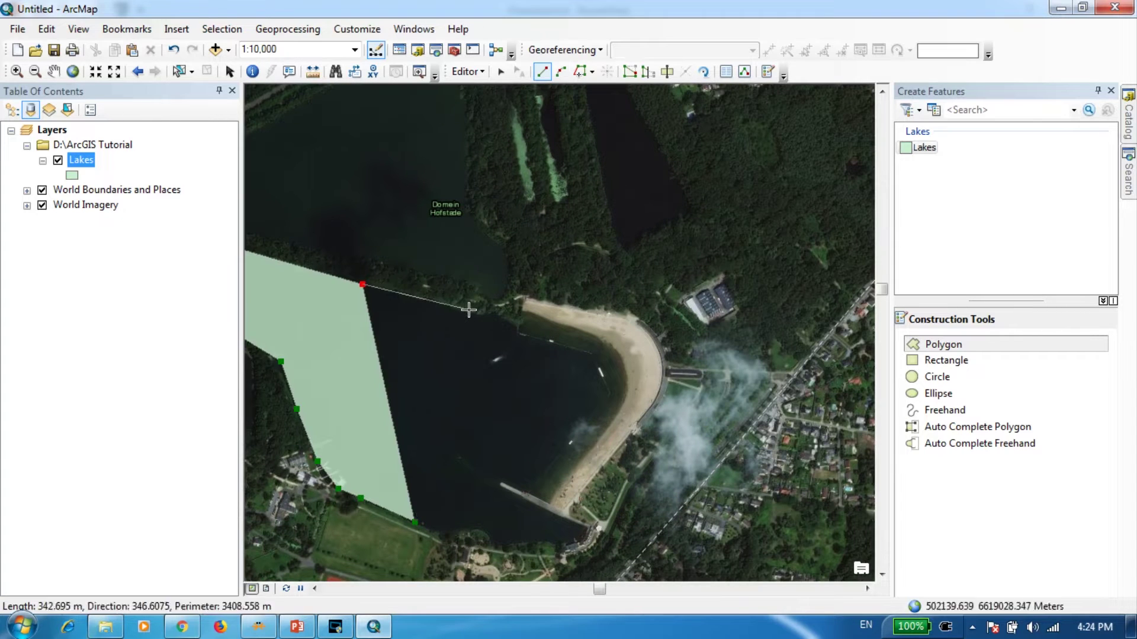
left_click(470, 313)
scroll(549, 306, "down", 2)
scroll(550, 306, "down", 1)
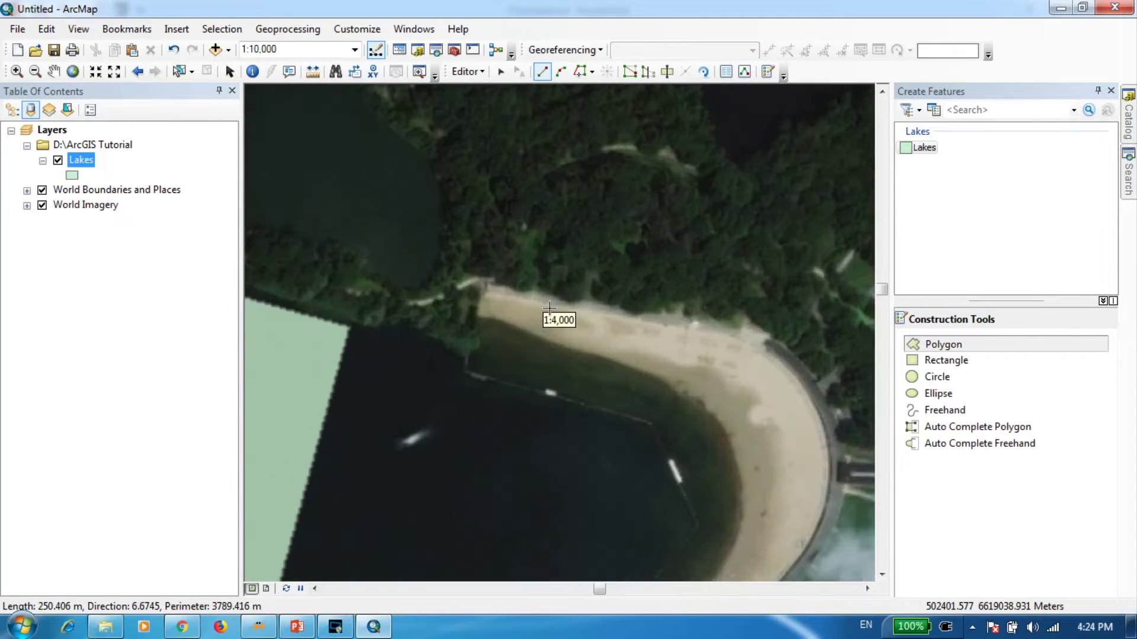
left_click(414, 325)
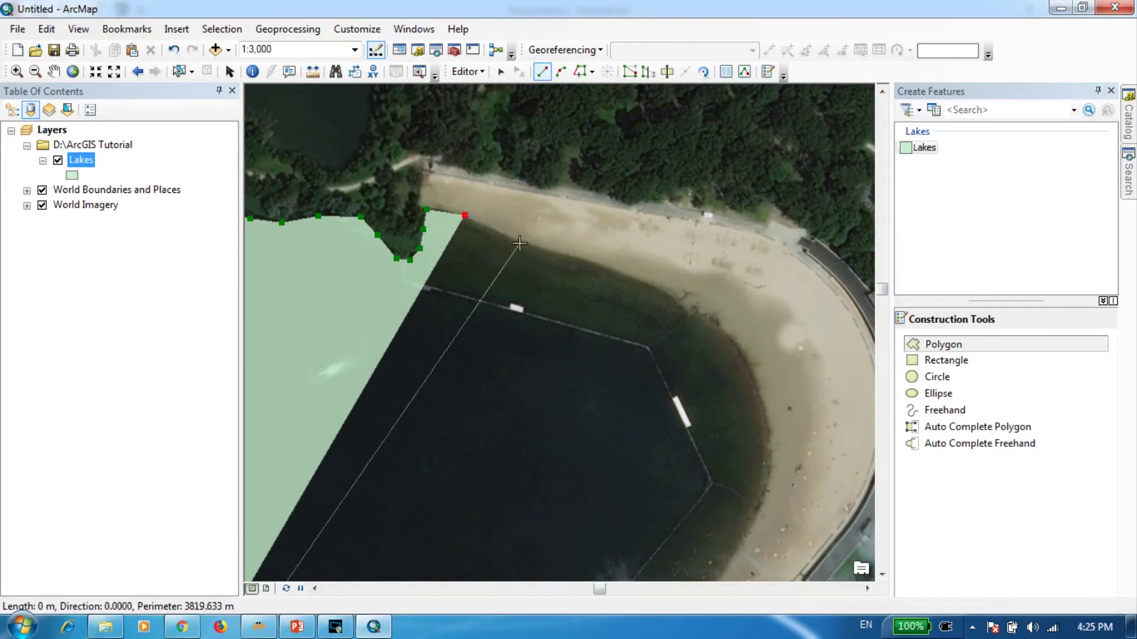
- Trace the waterline along the inner curve of the sandy beach on the lake's eastern side
left_click(519, 243)
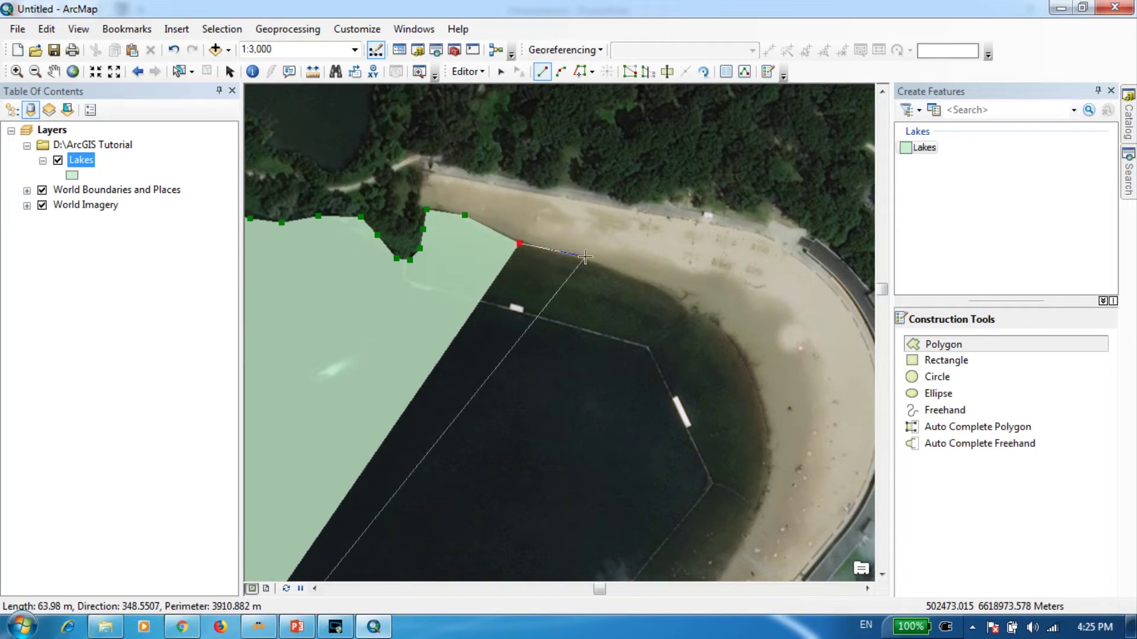
left_click(585, 256)
left_click(638, 281)
left_click(703, 313)
left_click(749, 360)
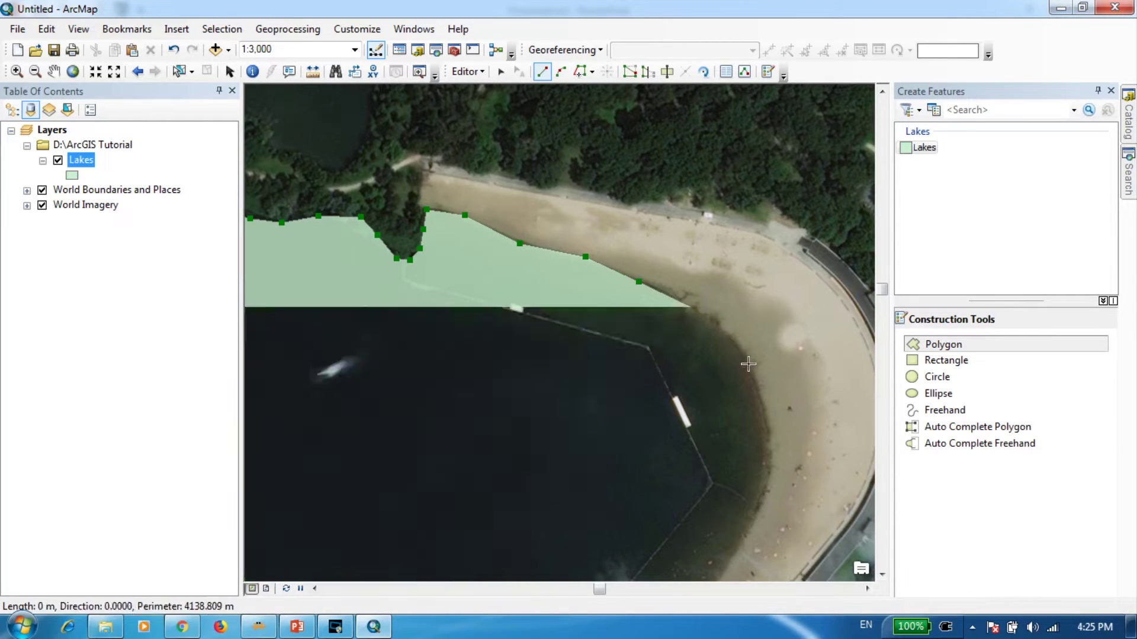
left_click(766, 429)
left_click_drag(704, 421, 678, 284)
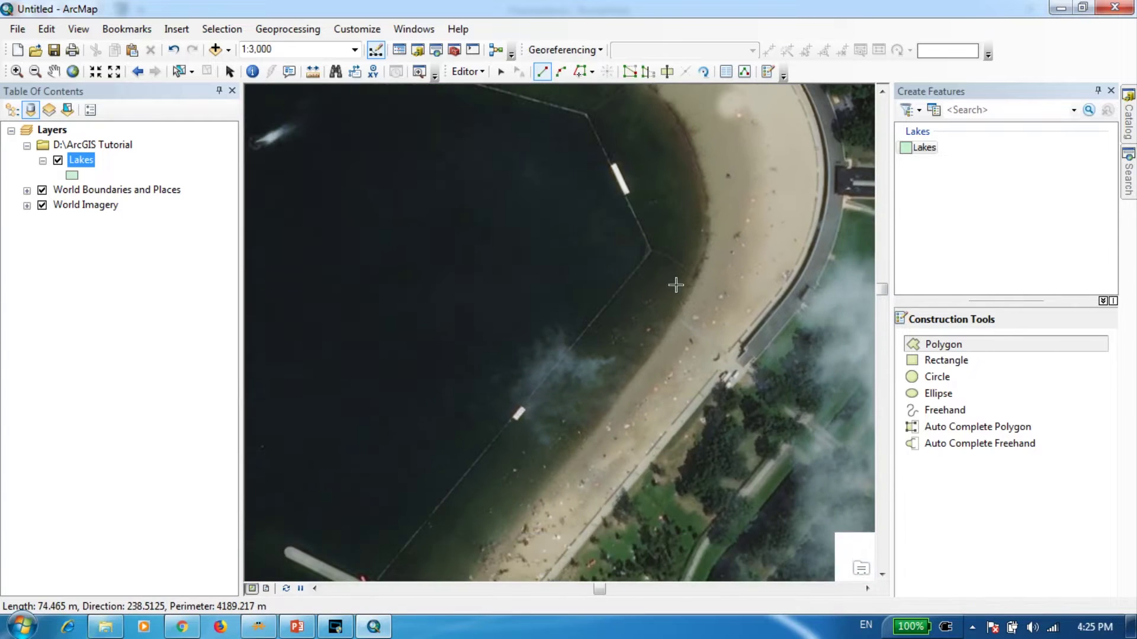
left_click(699, 274)
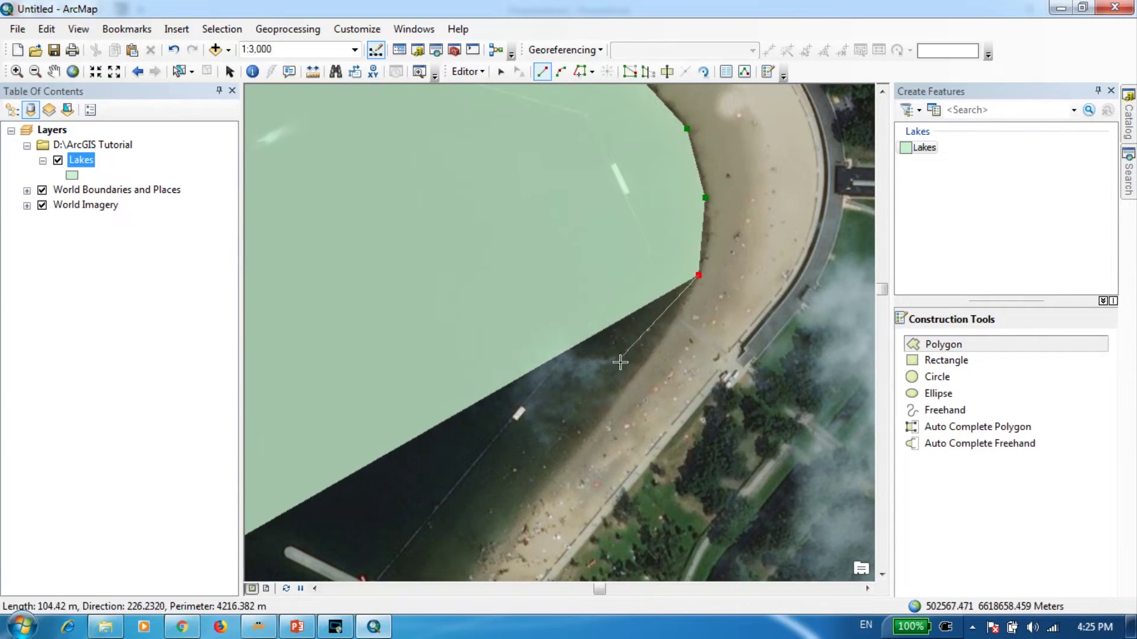
left_click(613, 402)
left_click(507, 506)
- Extend the outline to the beach's southern end and around both sides of the narrow pier, leaving it outside the lake
left_click_drag(507, 506, 654, 361)
scroll(605, 470, "down", 2)
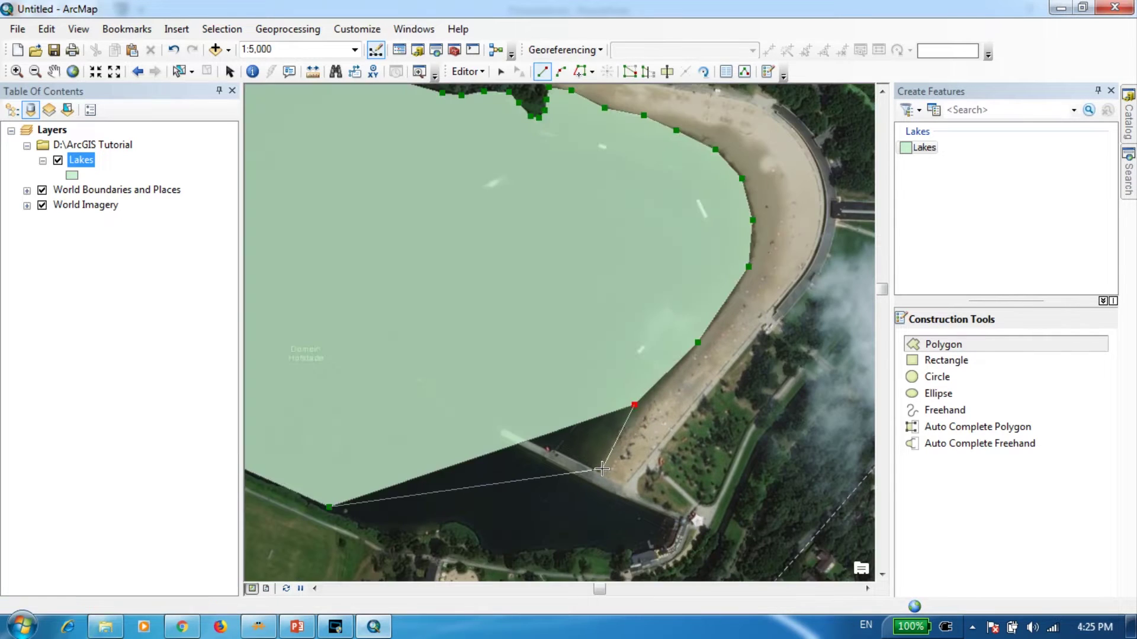
left_click(602, 469)
left_click(529, 442)
left_click(502, 430)
left_click(500, 438)
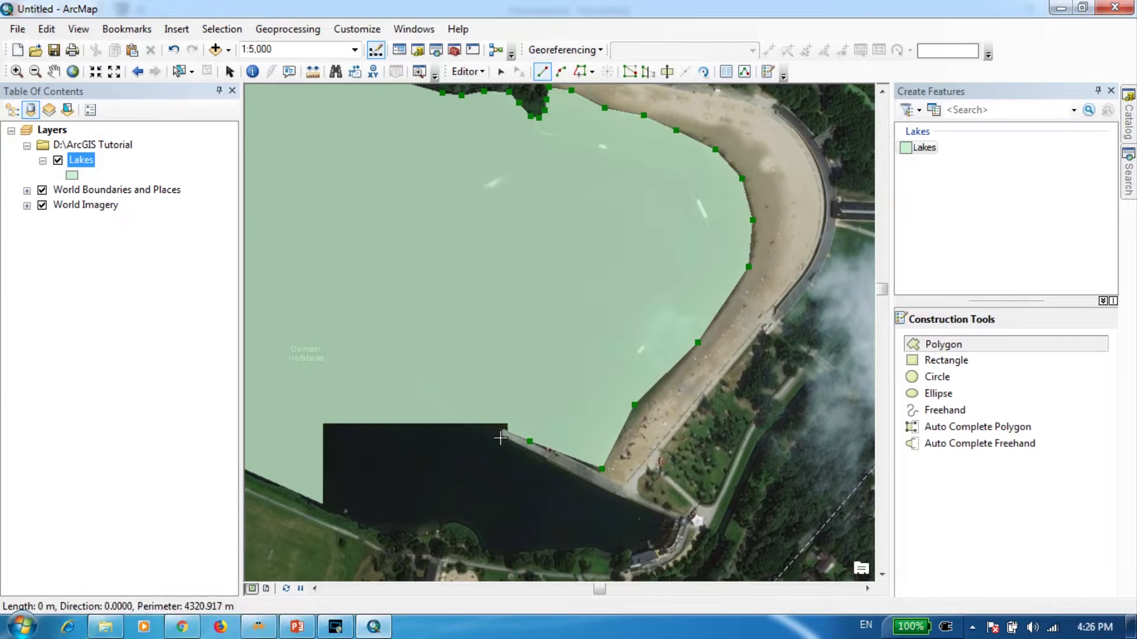
left_click(612, 491)
- Trace the lake's southeast corner from the pier base around the waterfront building and onto the southern shore
left_click(646, 505)
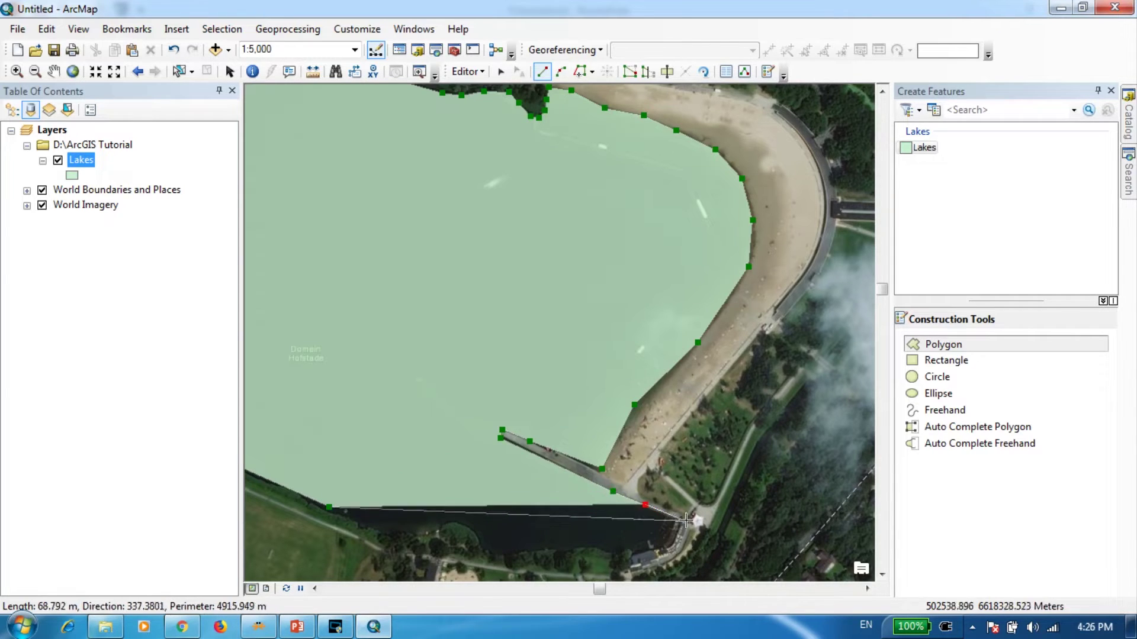
left_click(685, 522)
left_click(675, 545)
left_click(653, 561)
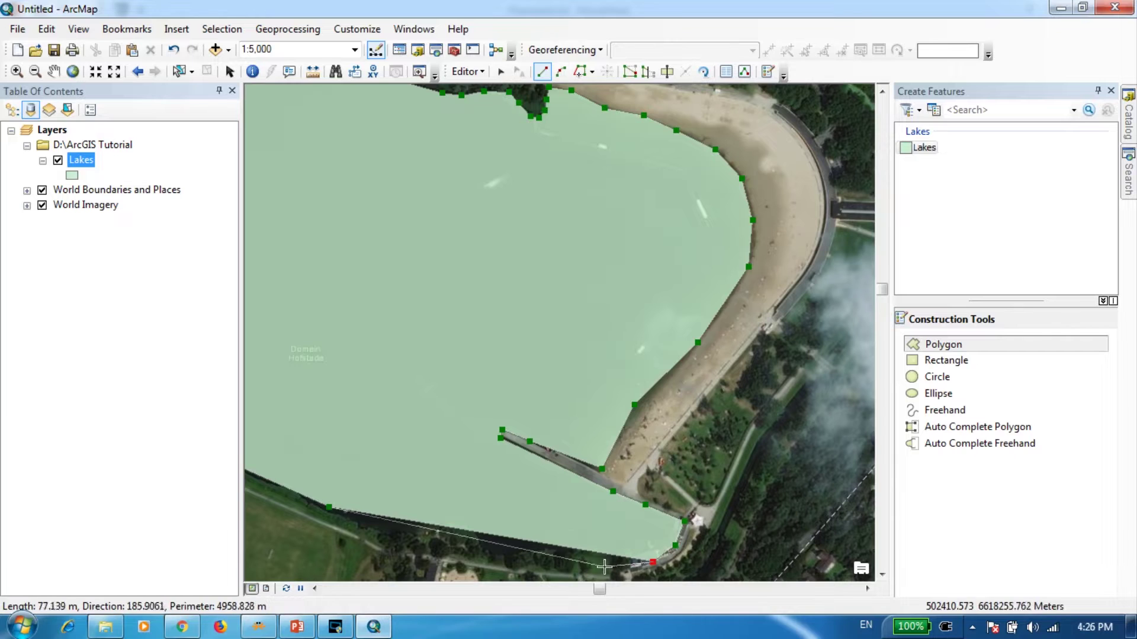
left_click(607, 555)
left_click(537, 547)
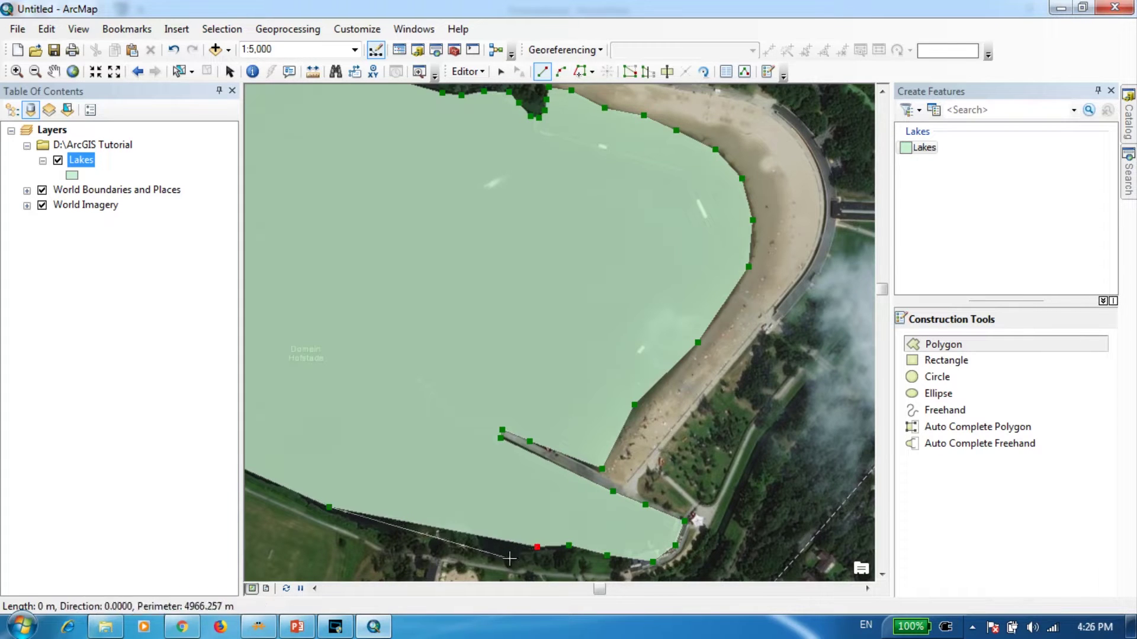
- Trace the remaining wooded southern shore back to the starting vertex and finish the lake polygon
left_click(509, 558)
left_click(487, 555)
left_click(476, 538)
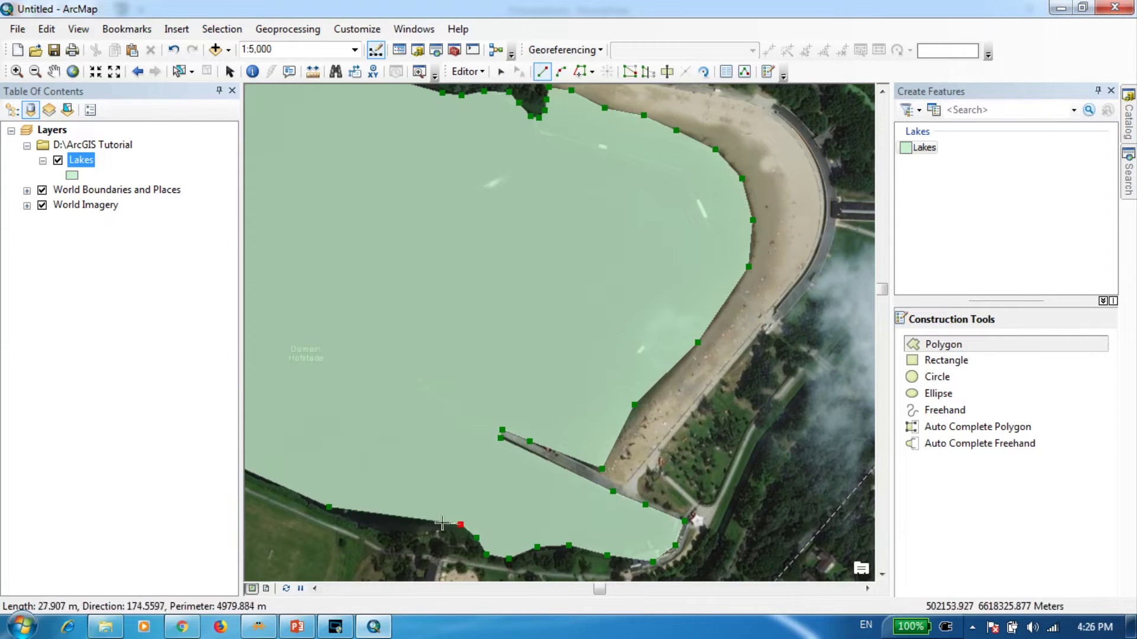
left_click(406, 541)
left_click(368, 535)
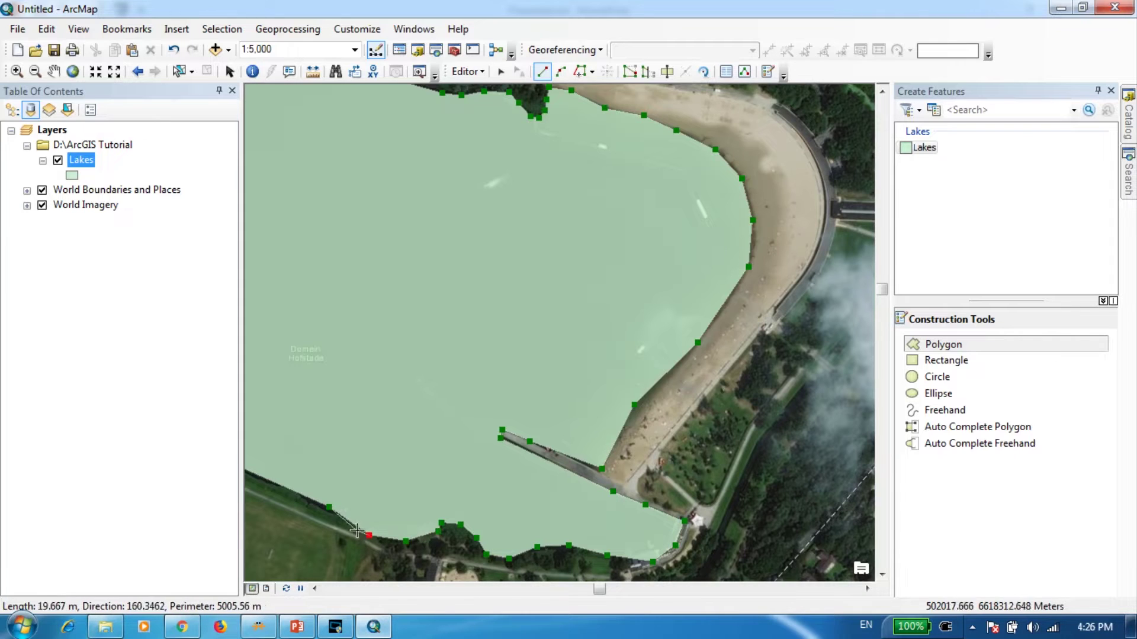
left_click(354, 520)
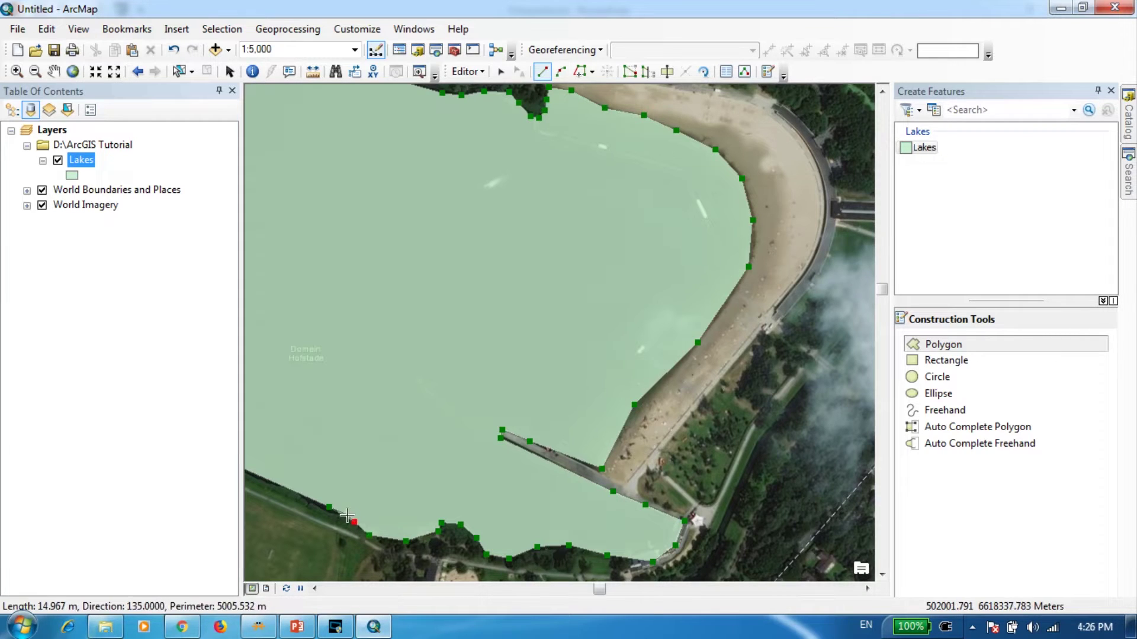
double_click(348, 516)
scroll(564, 373, "up", 3)
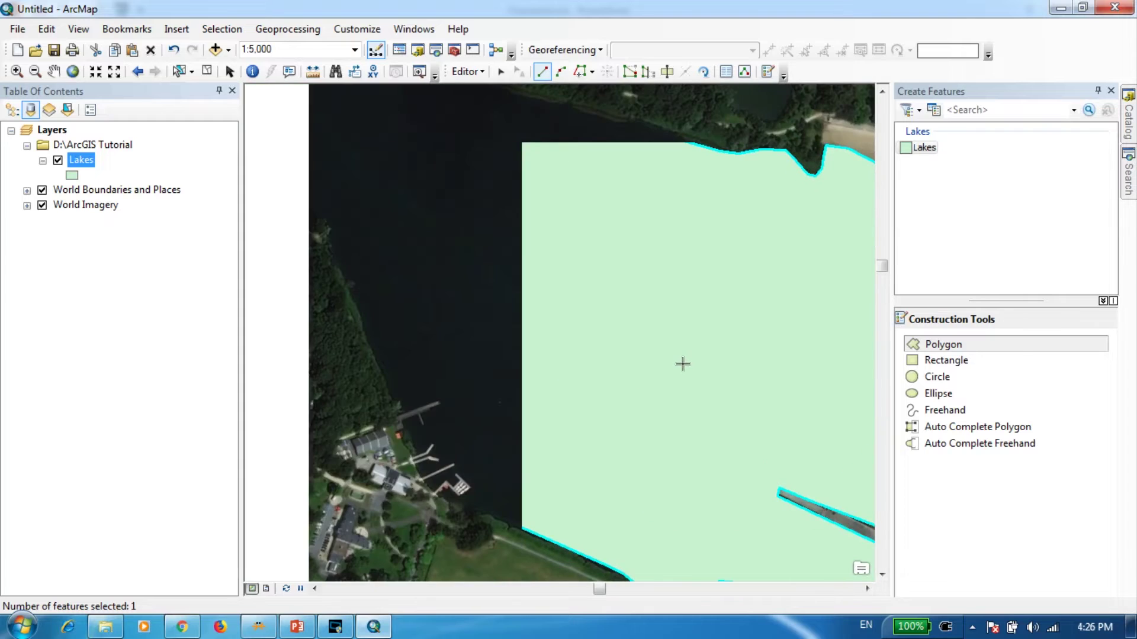
scroll(682, 363, "down", 3)
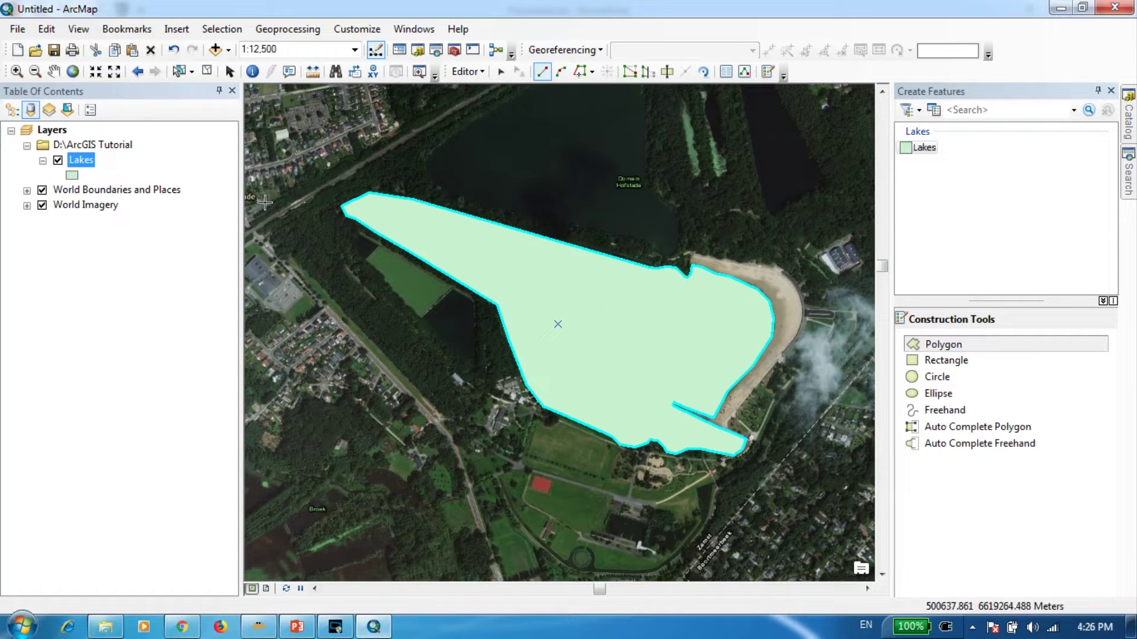
- Change the Lakes layer's fill symbol to the ESRI Blue style
left_click(70, 177)
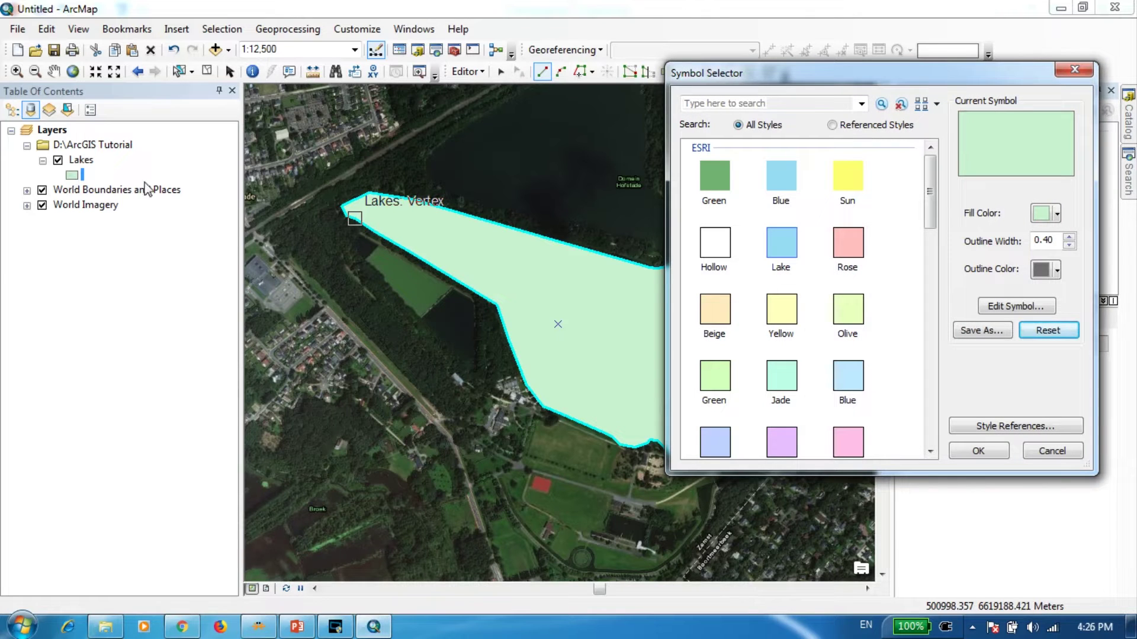
left_click(794, 181)
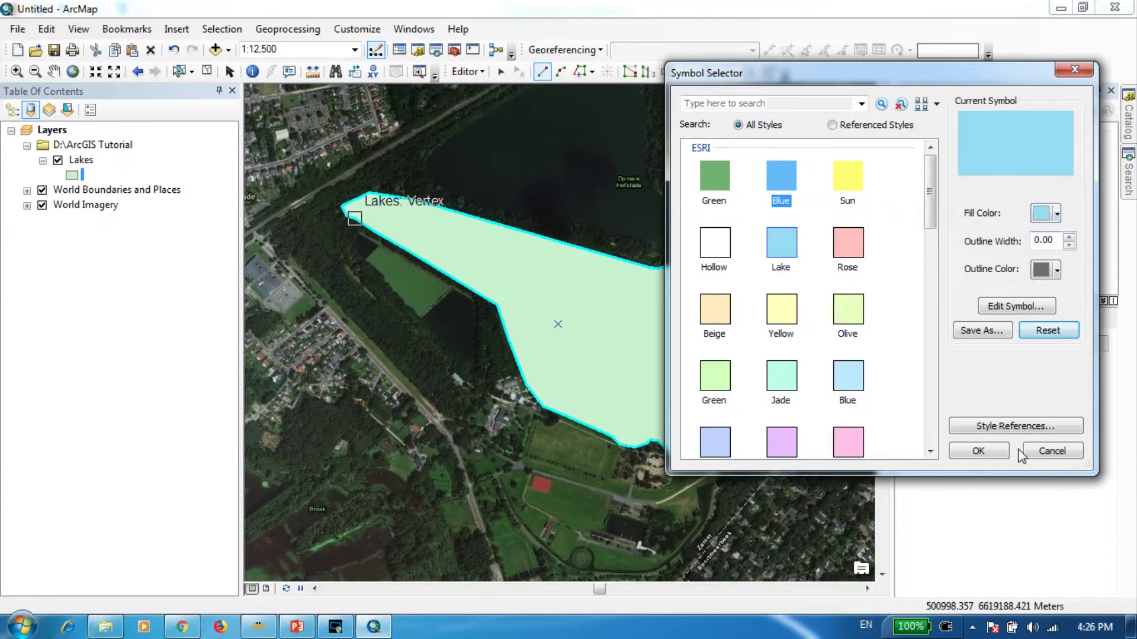
left_click(983, 449)
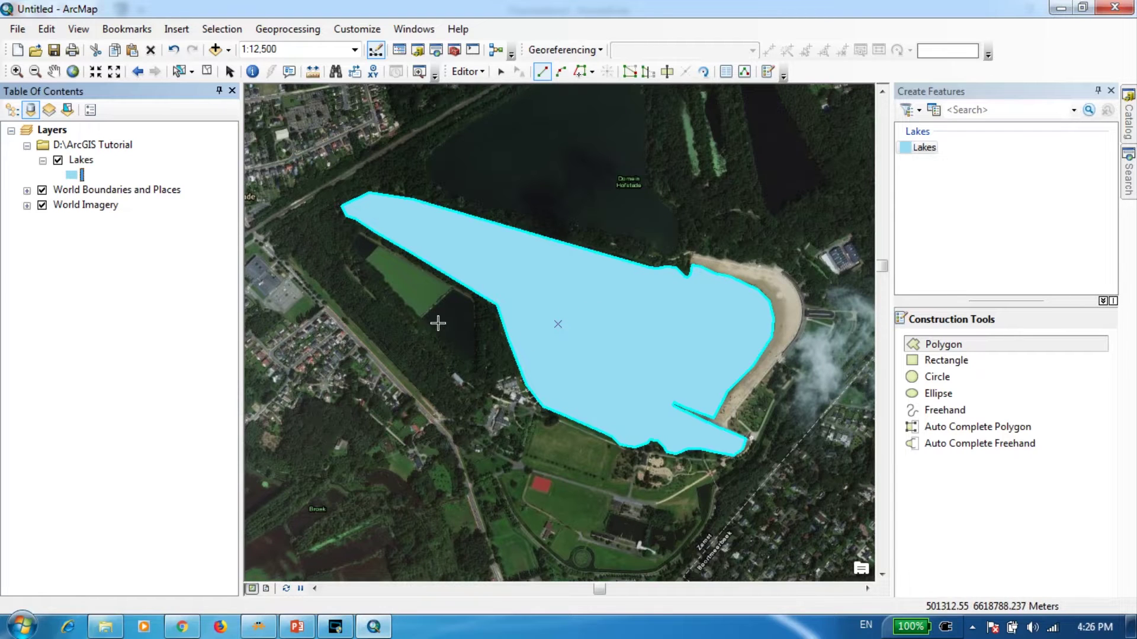
- Start a second lake polygon on the small dark pond southwest of the main lake, tracing its southwestern bank and southern tip
scroll(438, 322, "down", 3)
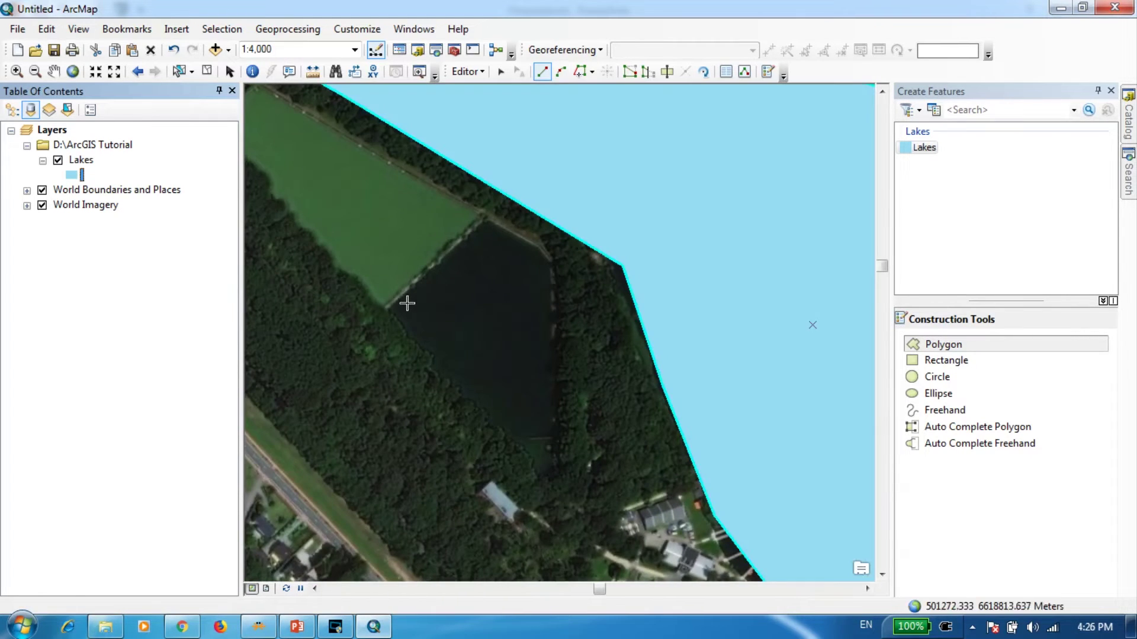
left_click(389, 309)
left_click(405, 330)
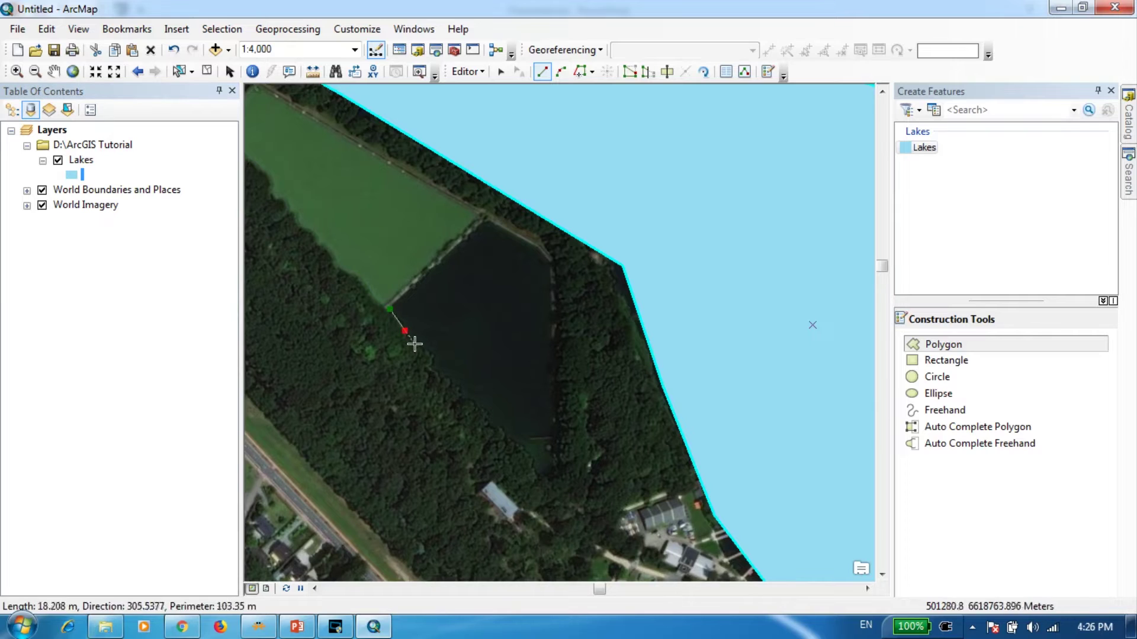
left_click(434, 361)
left_click(450, 385)
left_click(475, 406)
left_click(506, 434)
left_click(527, 457)
left_click(540, 486)
left_click(561, 474)
- Trace the pond's eastern bank and the edges along the northern path and green field, and finish the polygon
left_click(555, 432)
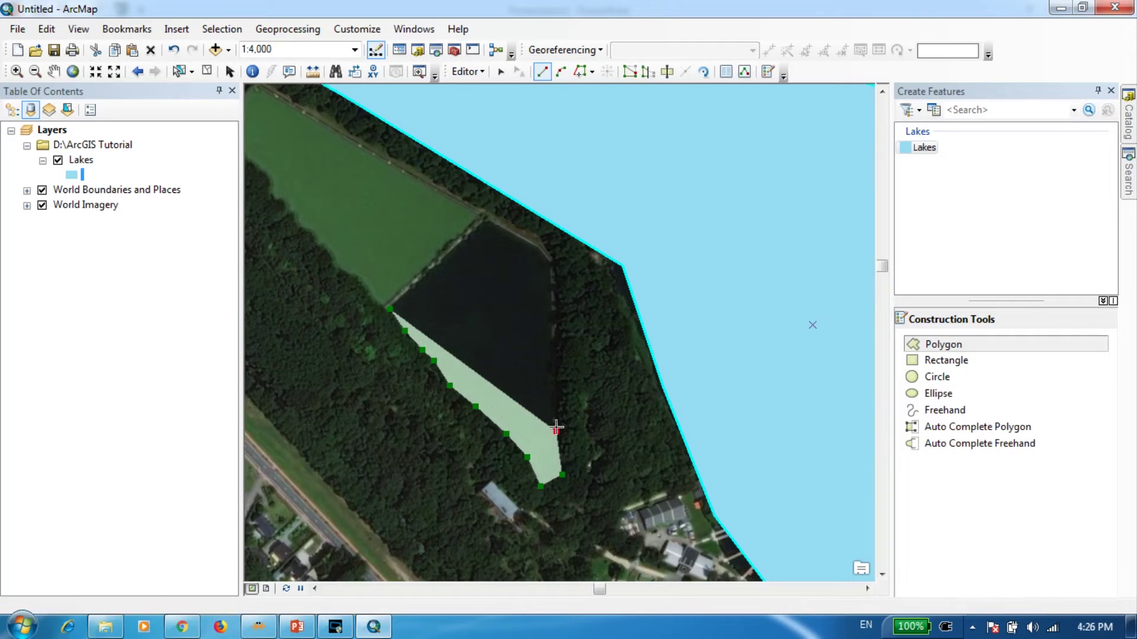
left_click(560, 368)
left_click(557, 318)
left_click(552, 270)
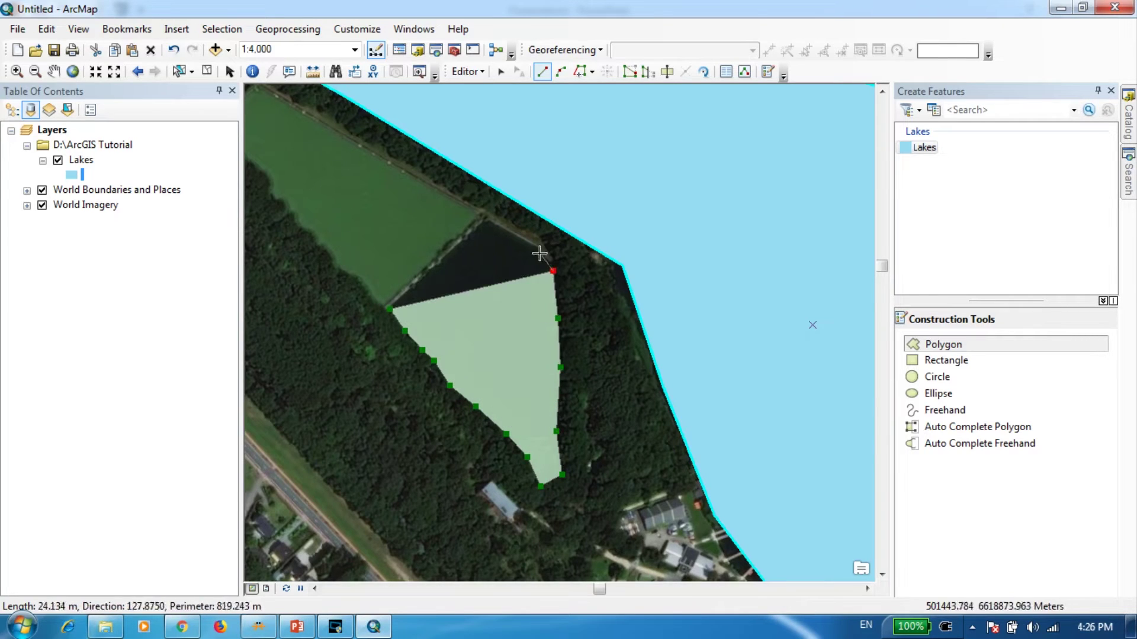
left_click(539, 247)
left_click(507, 231)
left_click(483, 219)
left_click(446, 251)
double_click(418, 280)
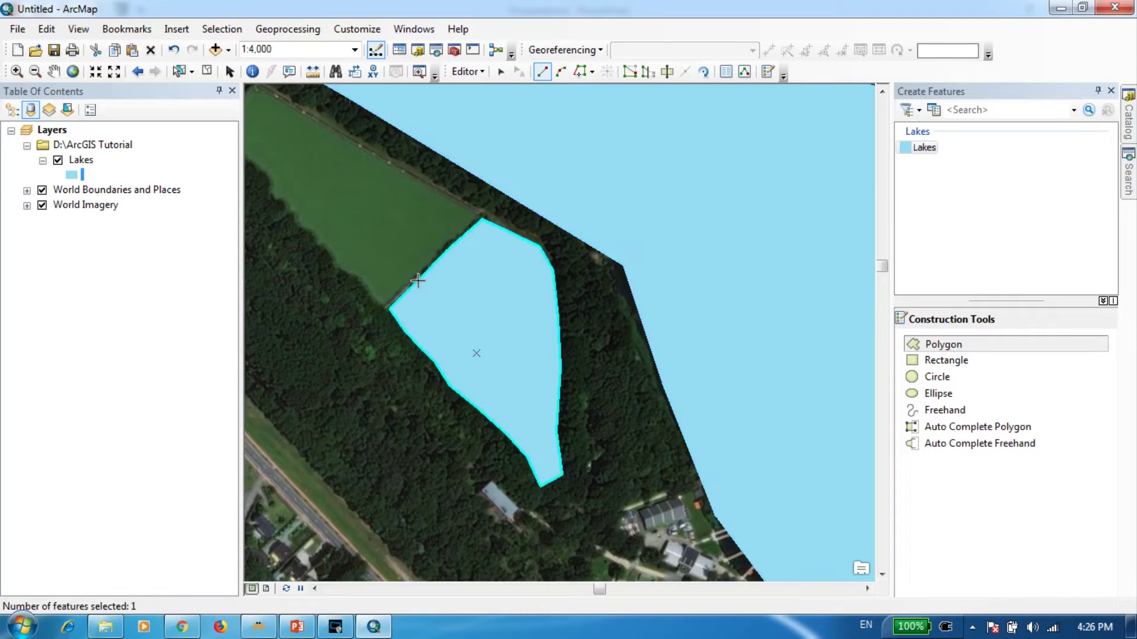
scroll(661, 396, "up", 4)
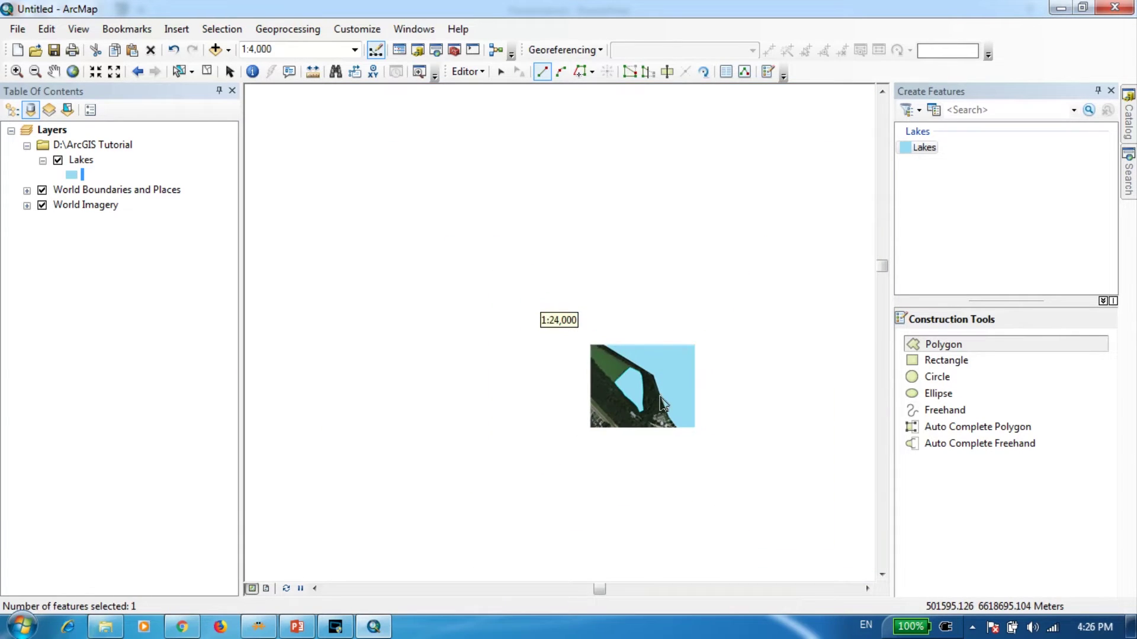
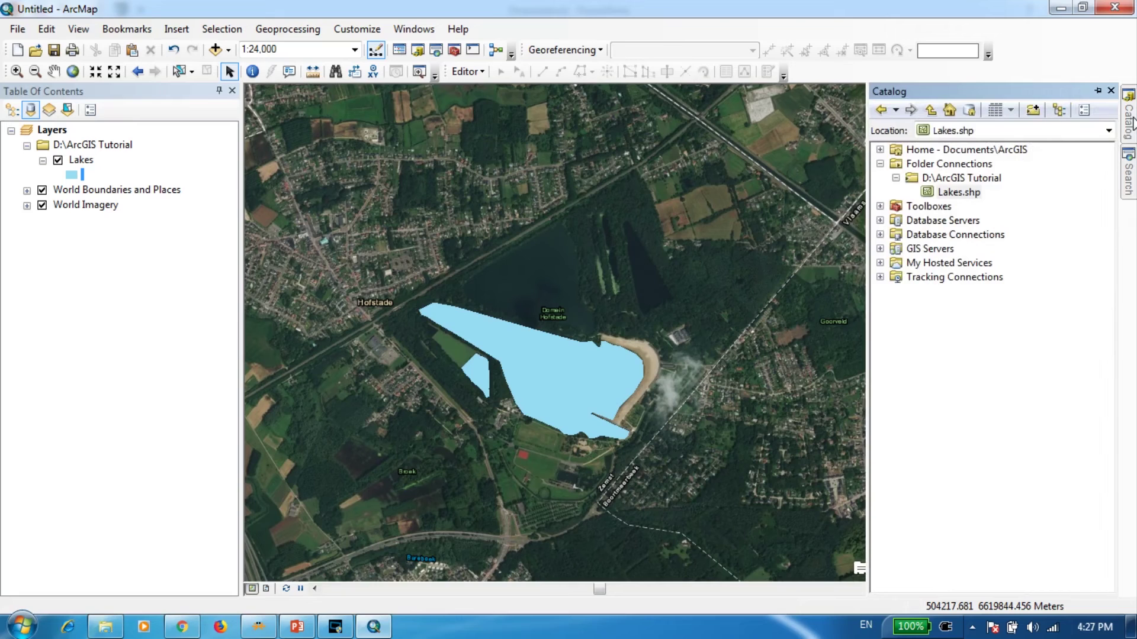
- Start a new shapefile in the D:\ArcGIS Tutorial folder, naming it Roads with feature type Polyline
left_click(980, 180)
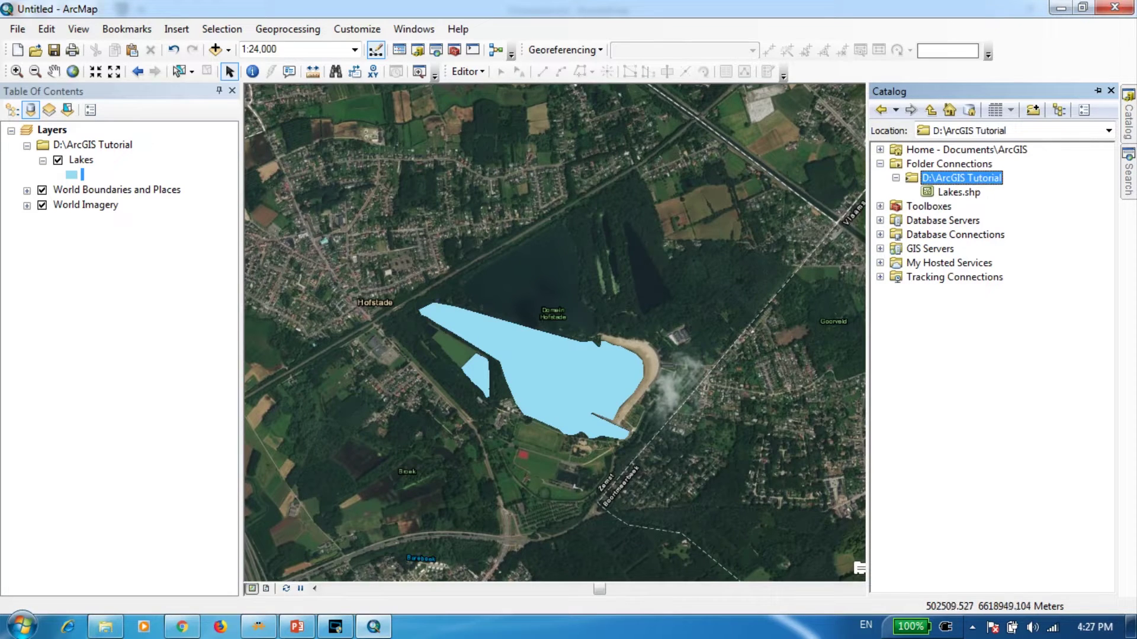
left_click(941, 193)
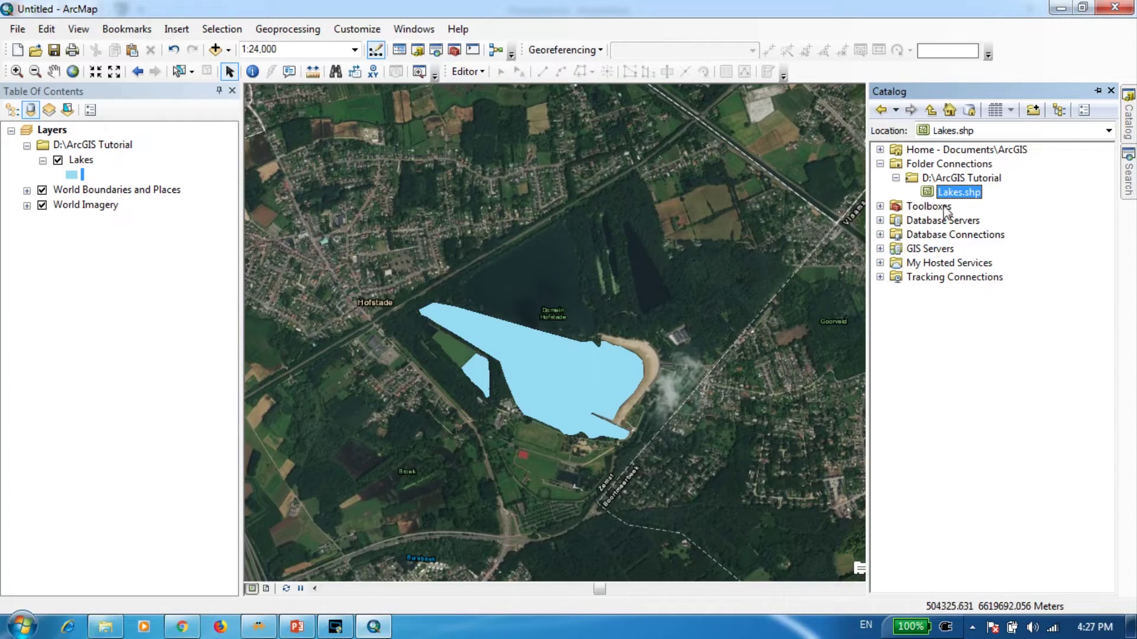
left_click(976, 178)
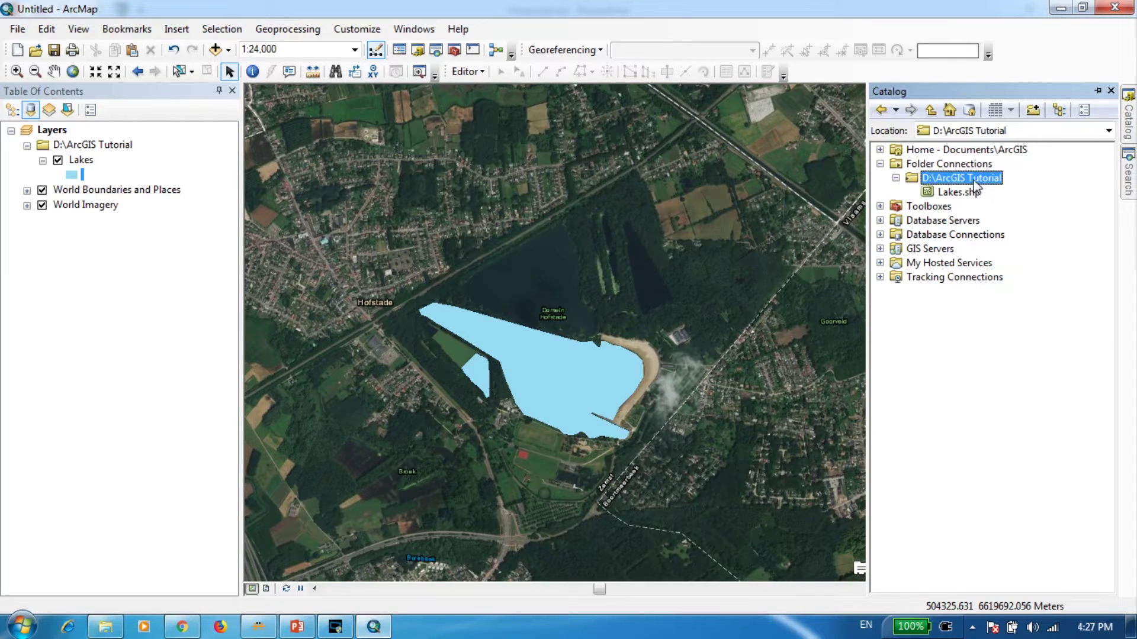
right_click(975, 180)
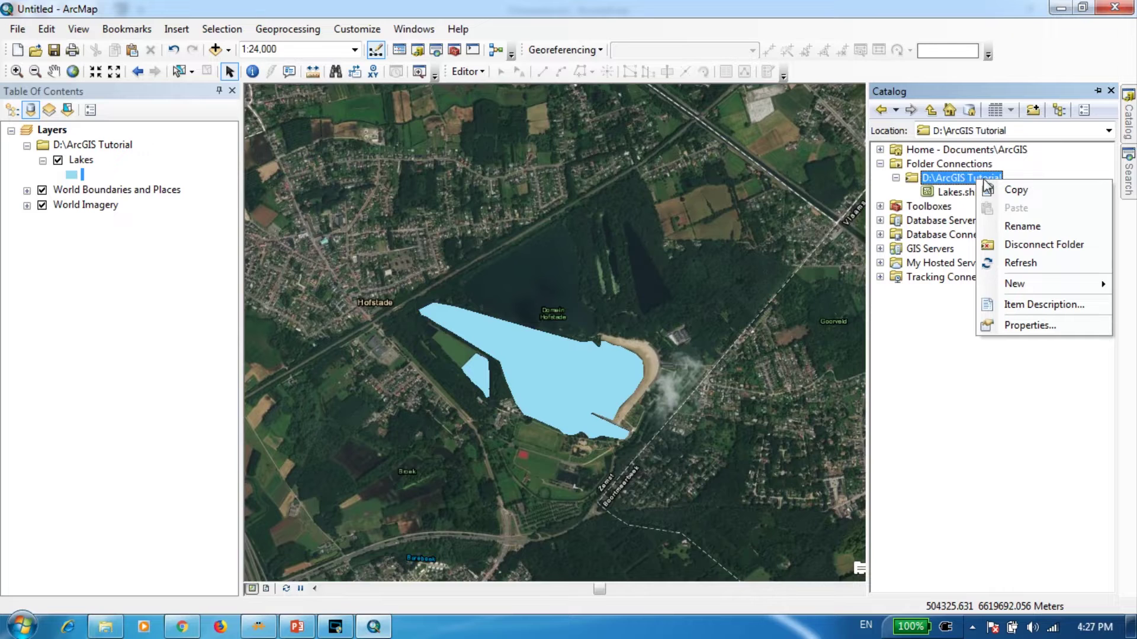
mouse_move(1016, 282)
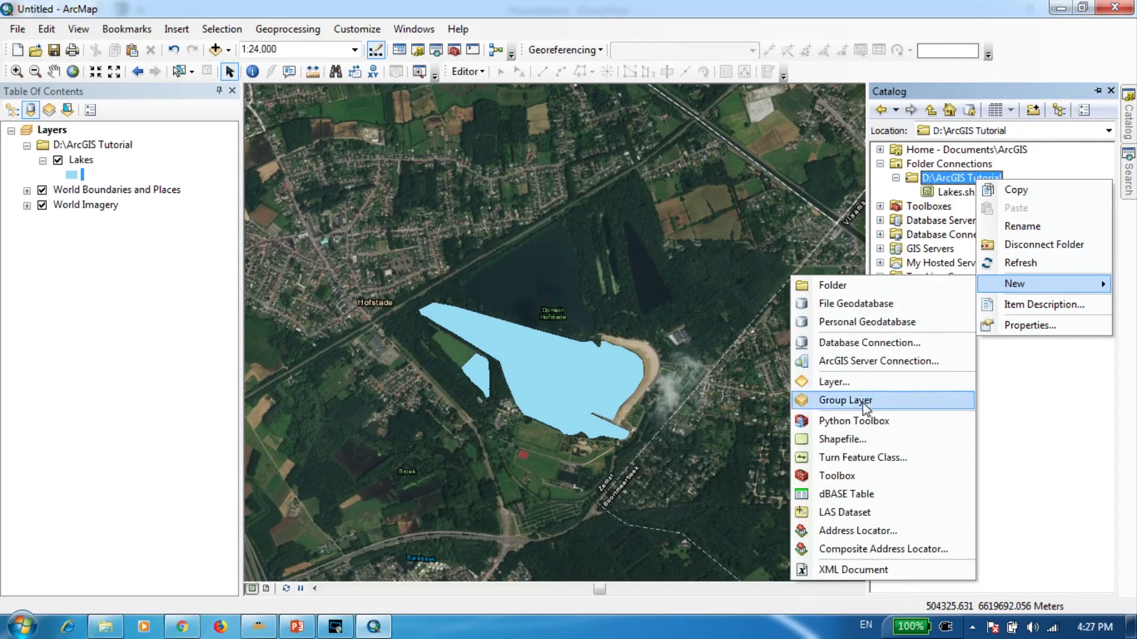
left_click(857, 437)
left_click_drag(601, 134, 944, 158)
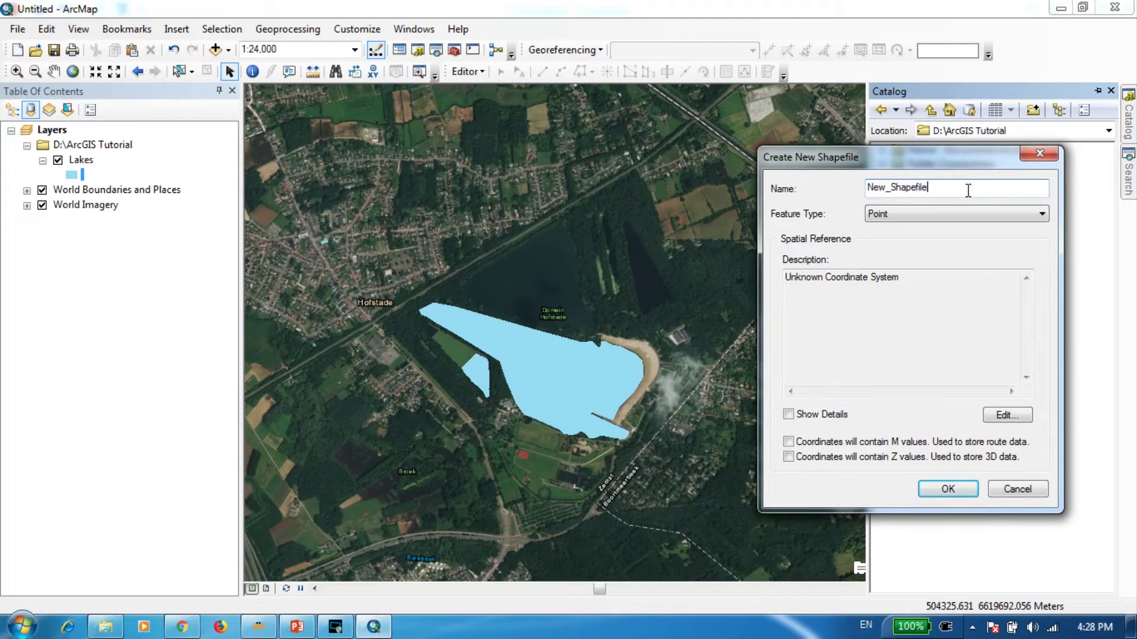
type("Roads")
left_click(986, 215)
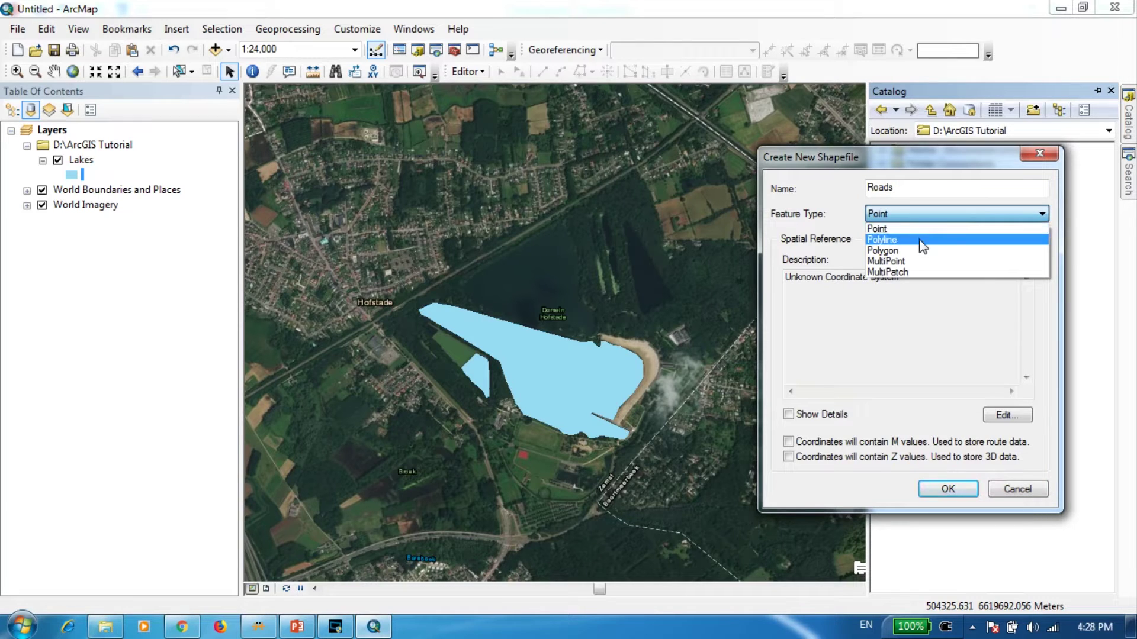
left_click(887, 240)
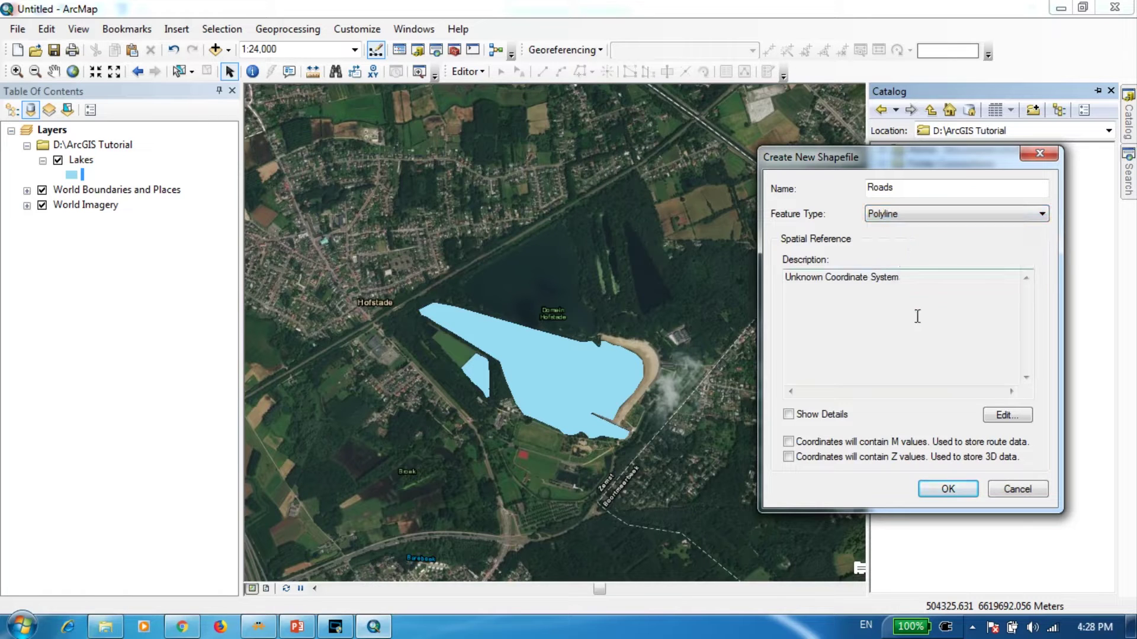
- Assign the geographic coordinate system WGS 1984 from the World group to the Roads shapefile and create it
left_click(1006, 415)
left_click_drag(568, 78, 953, 96)
left_click(874, 200)
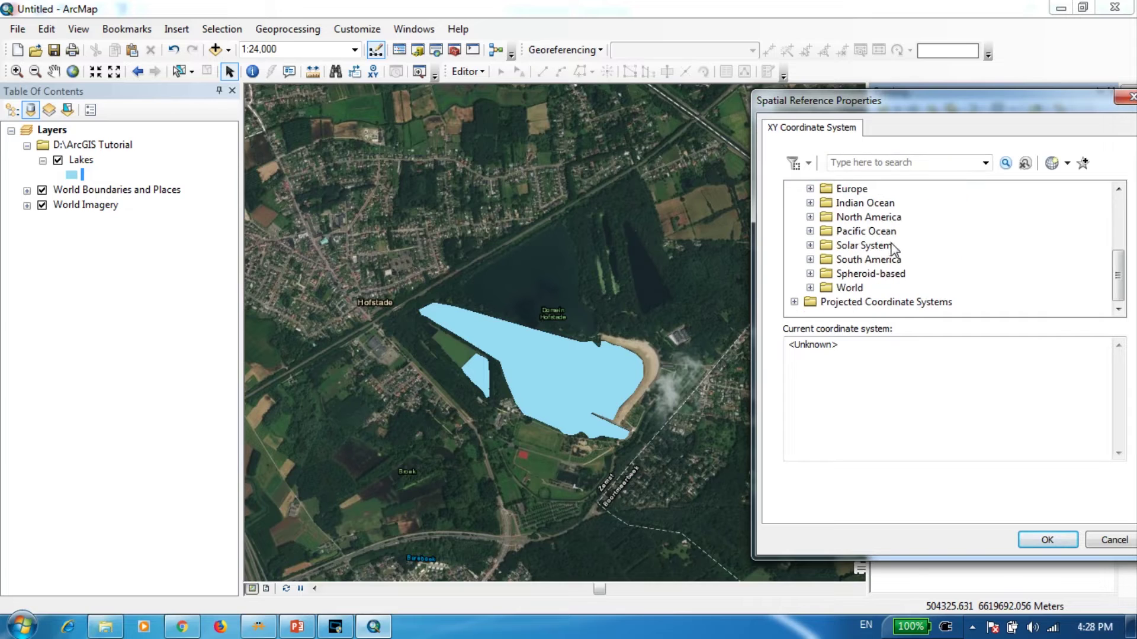
double_click(857, 292)
scroll(876, 267, "down", 3)
left_click(876, 287)
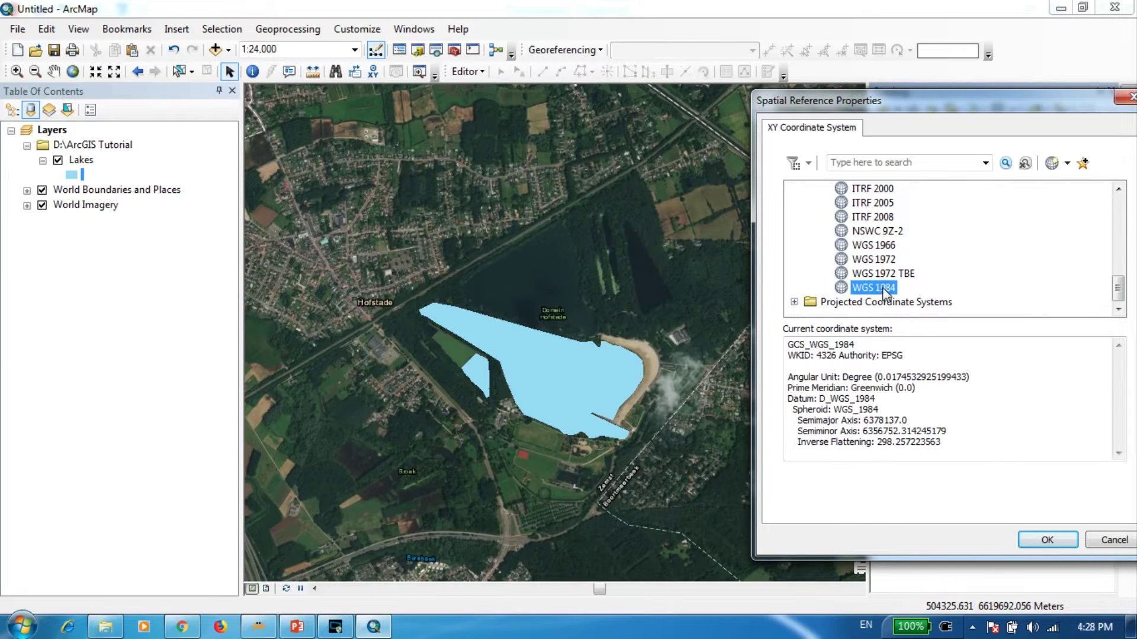
left_click(1060, 542)
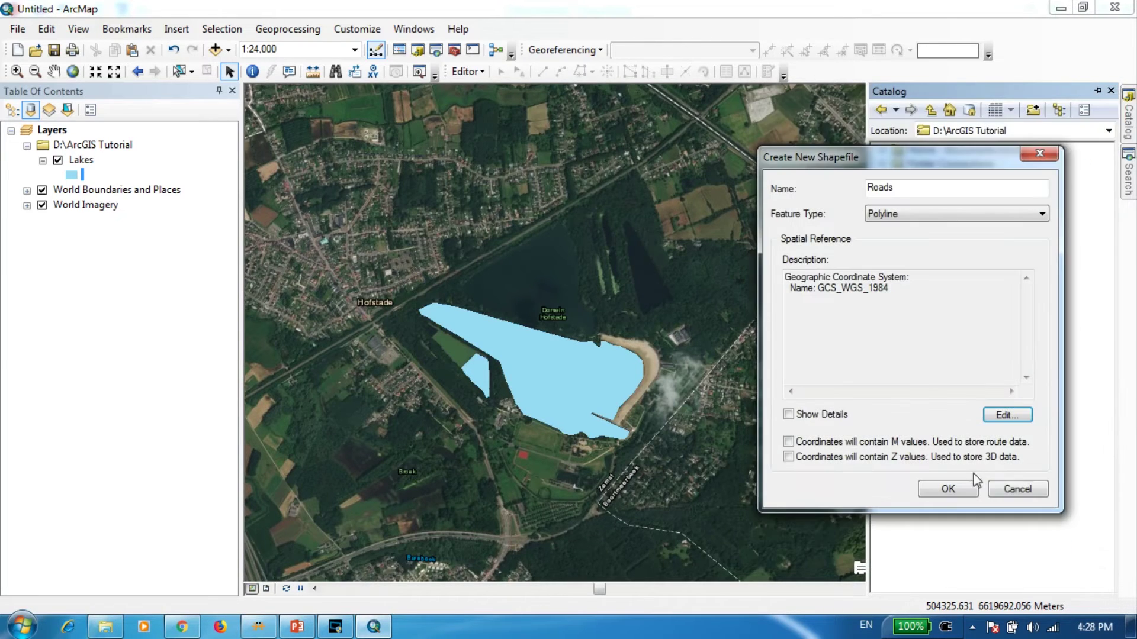
left_click(949, 489)
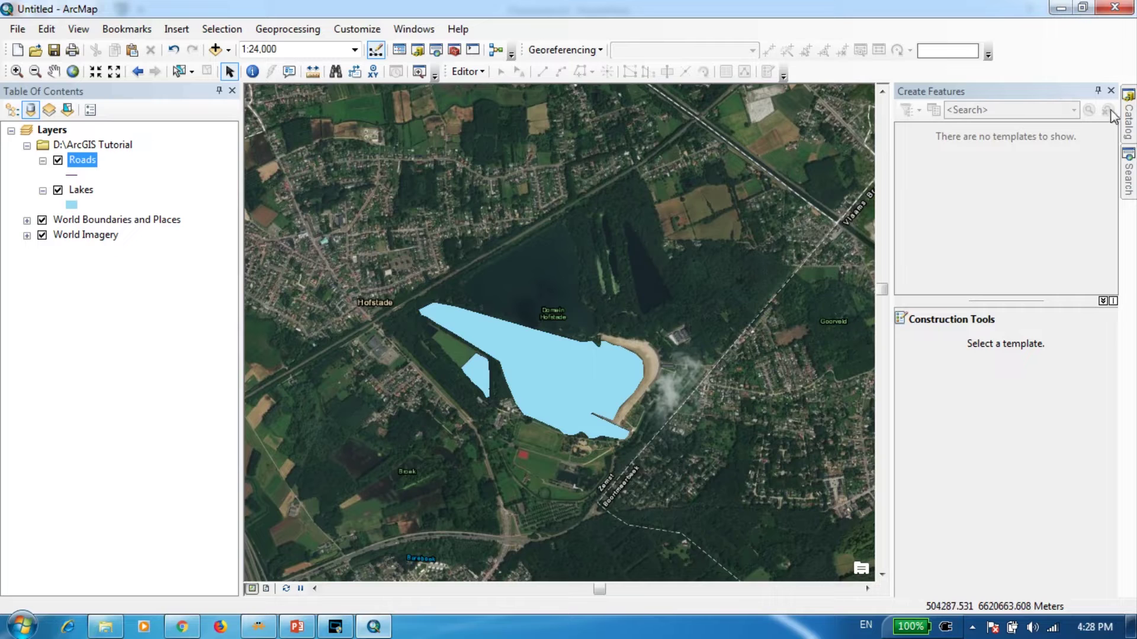
- Start an editing session for the Roads and Lakes layers, continuing past the spatial reference warning
left_click(462, 72)
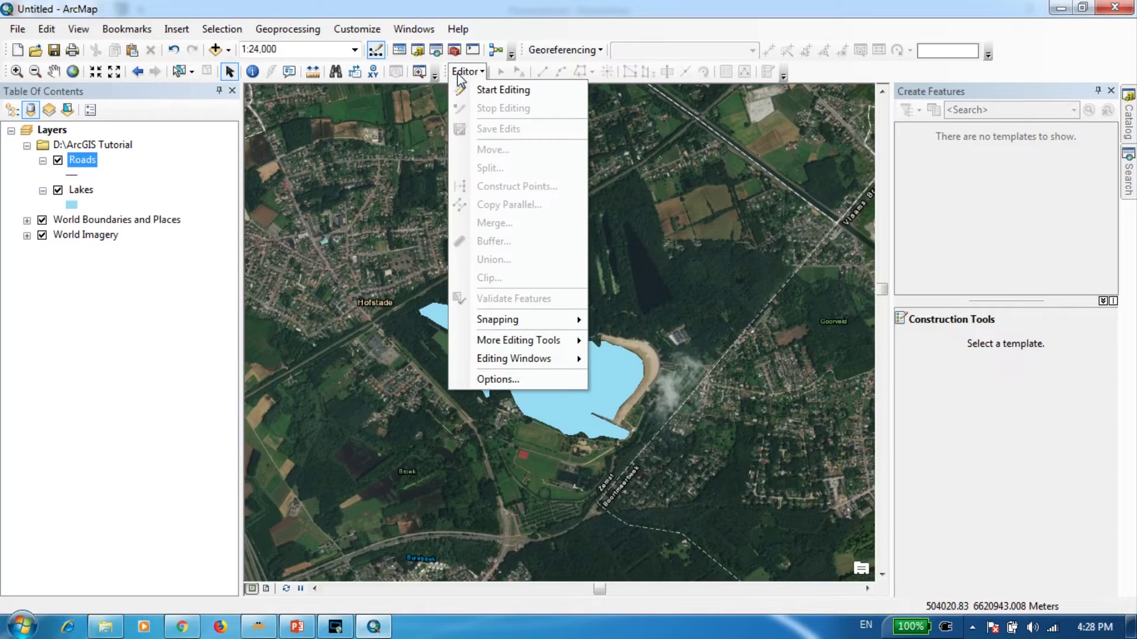
left_click(482, 89)
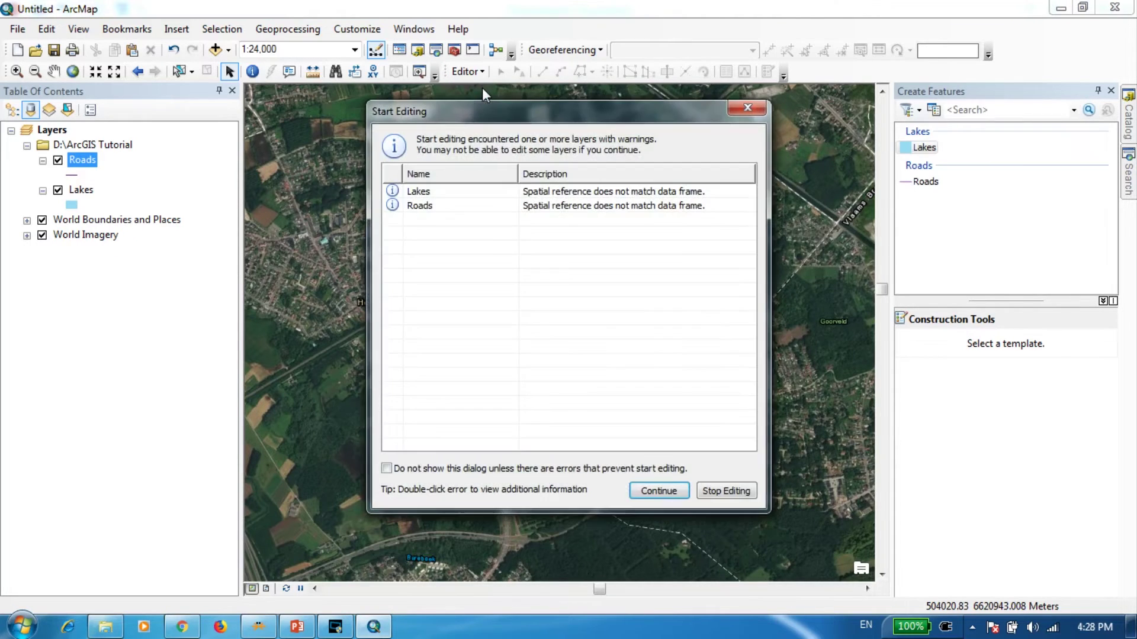
left_click(424, 208)
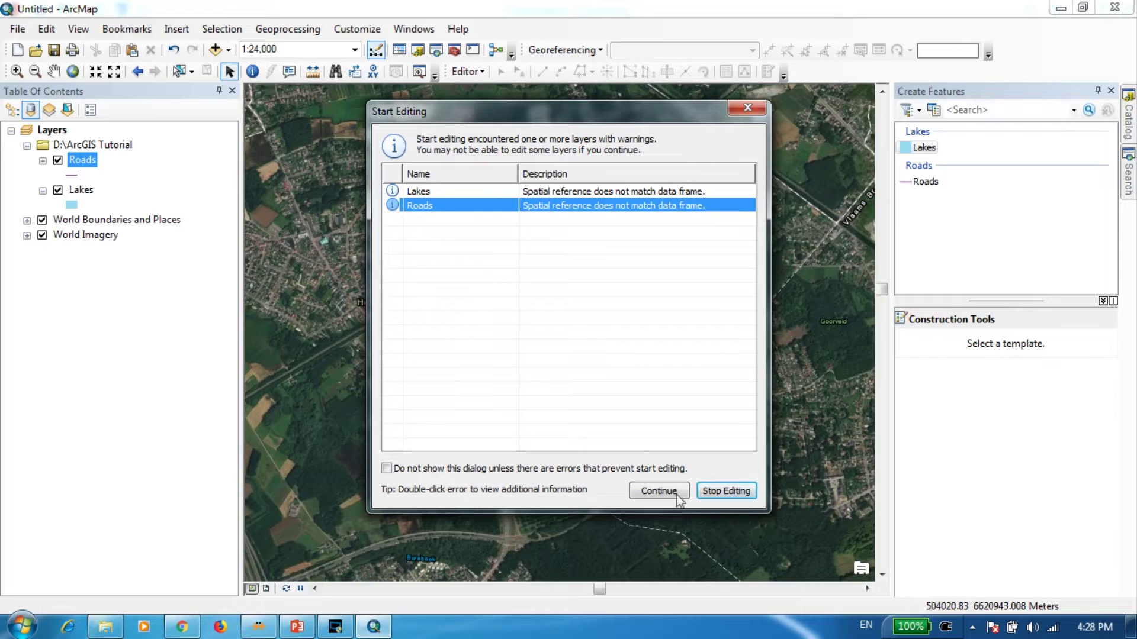
left_click(658, 491)
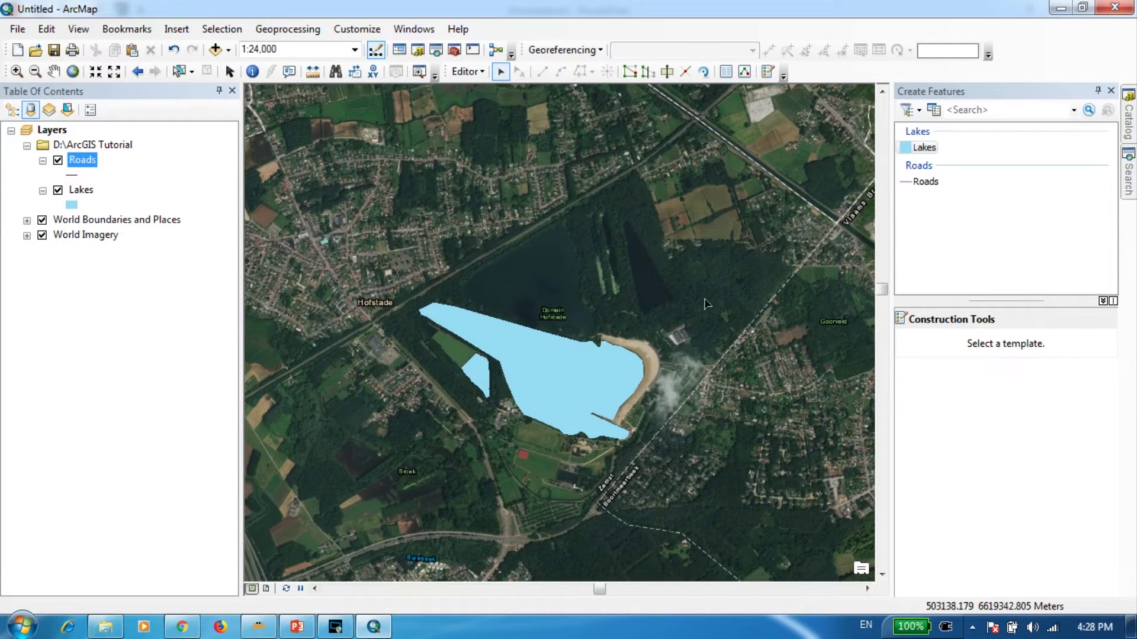
left_click(470, 74)
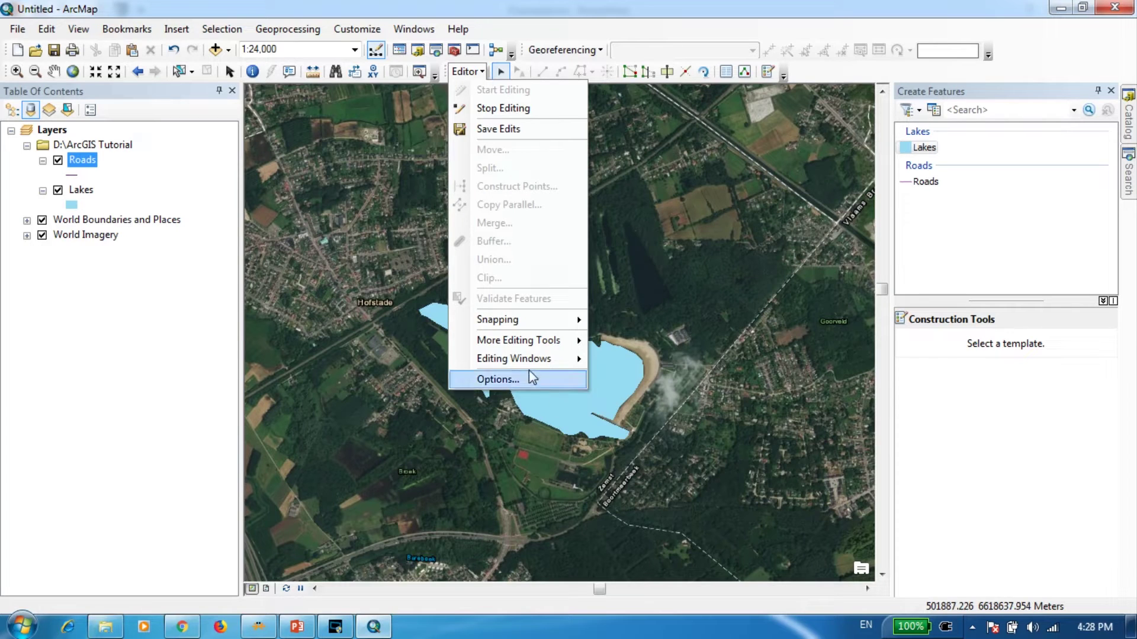
mouse_move(529, 366)
left_click(649, 360)
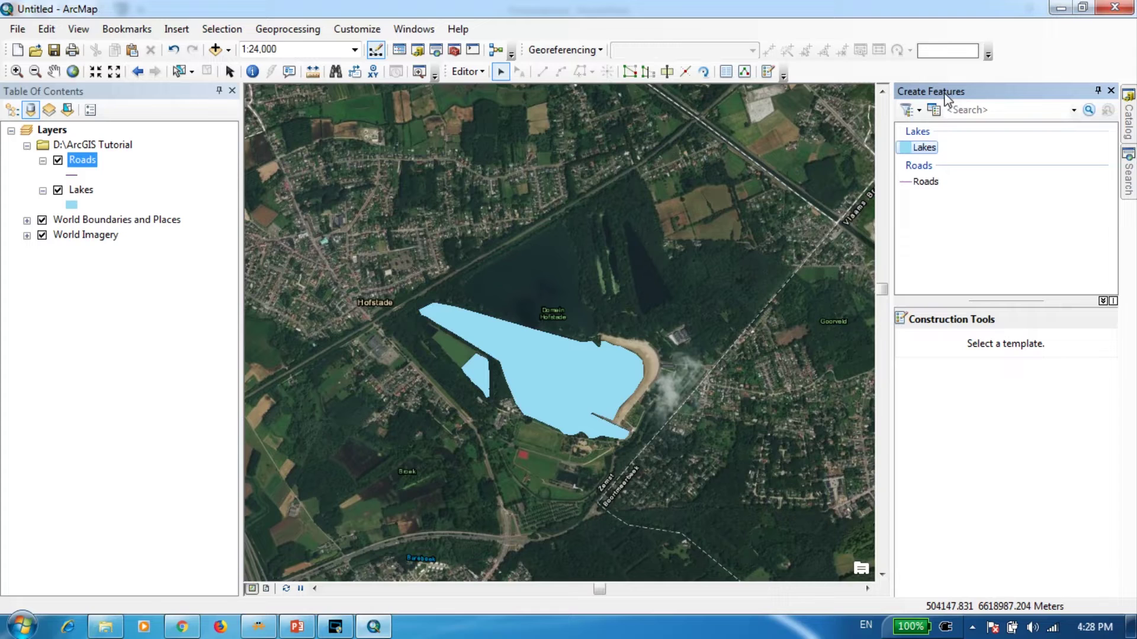
- Start a Roads line at the junction just south of the Hofstade label and trace it northeast past the northern dark lake
left_click(925, 183)
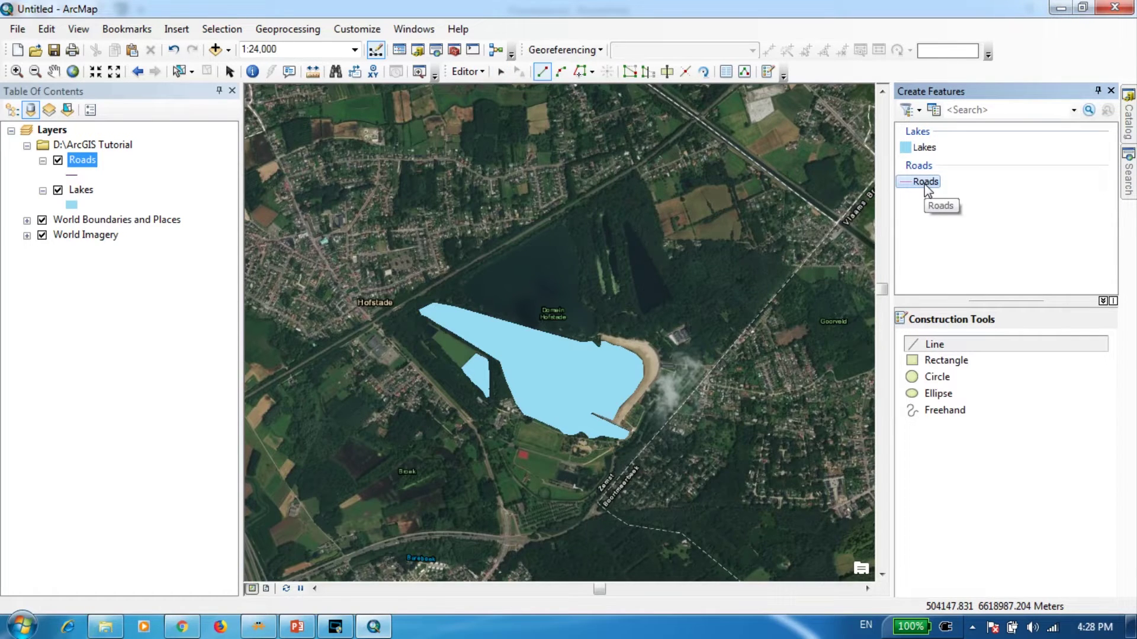
left_click(935, 346)
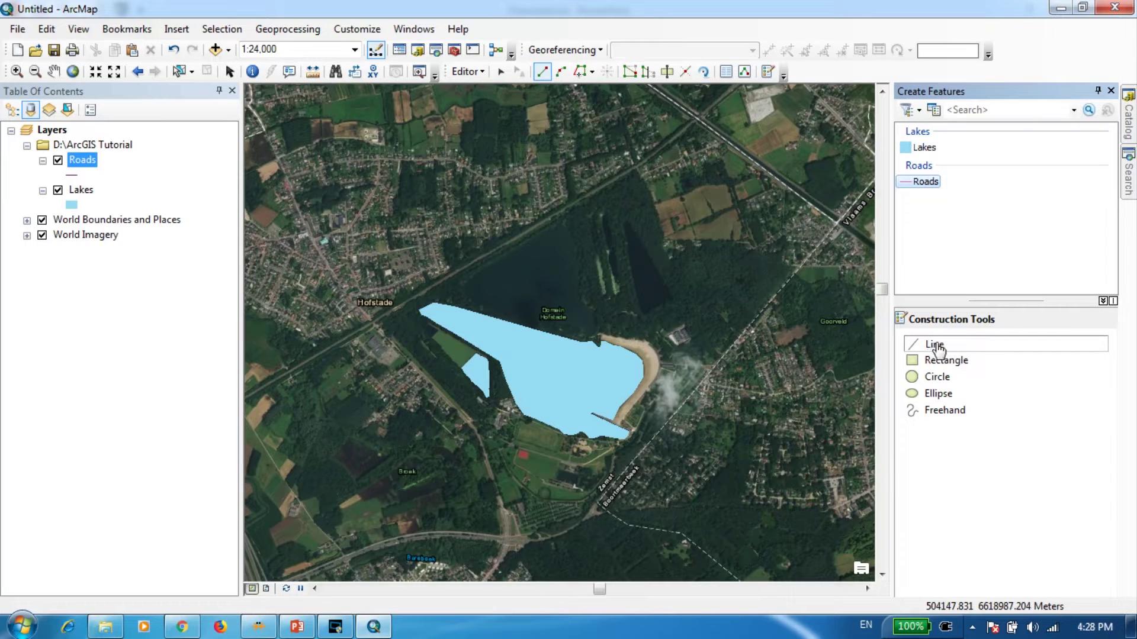
scroll(384, 399, "down", 1)
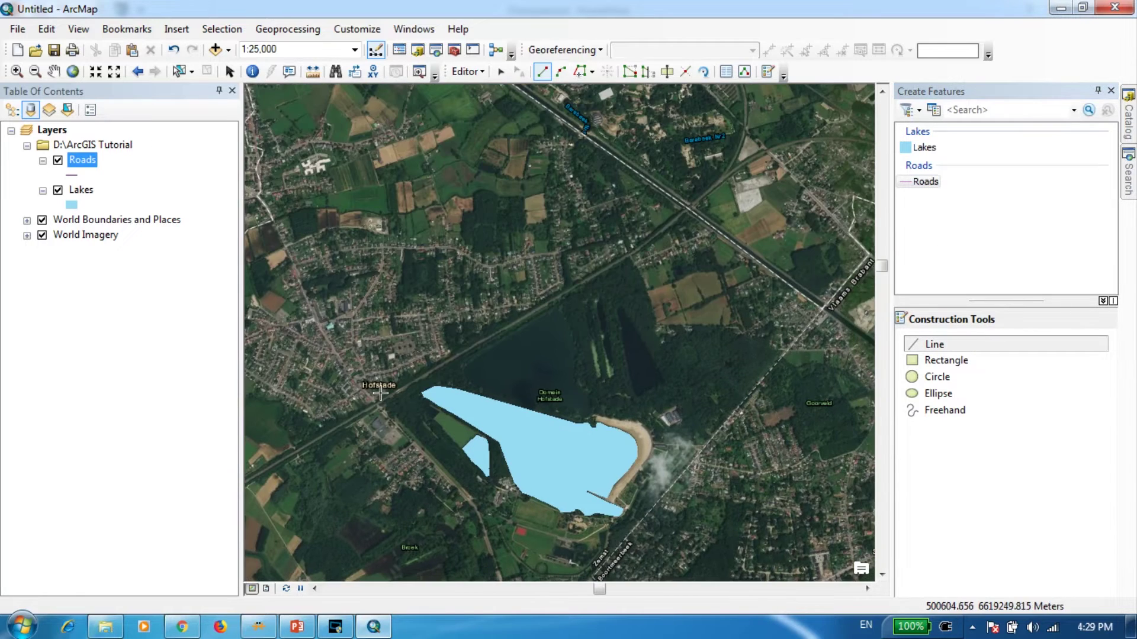
scroll(384, 398, "down", 1)
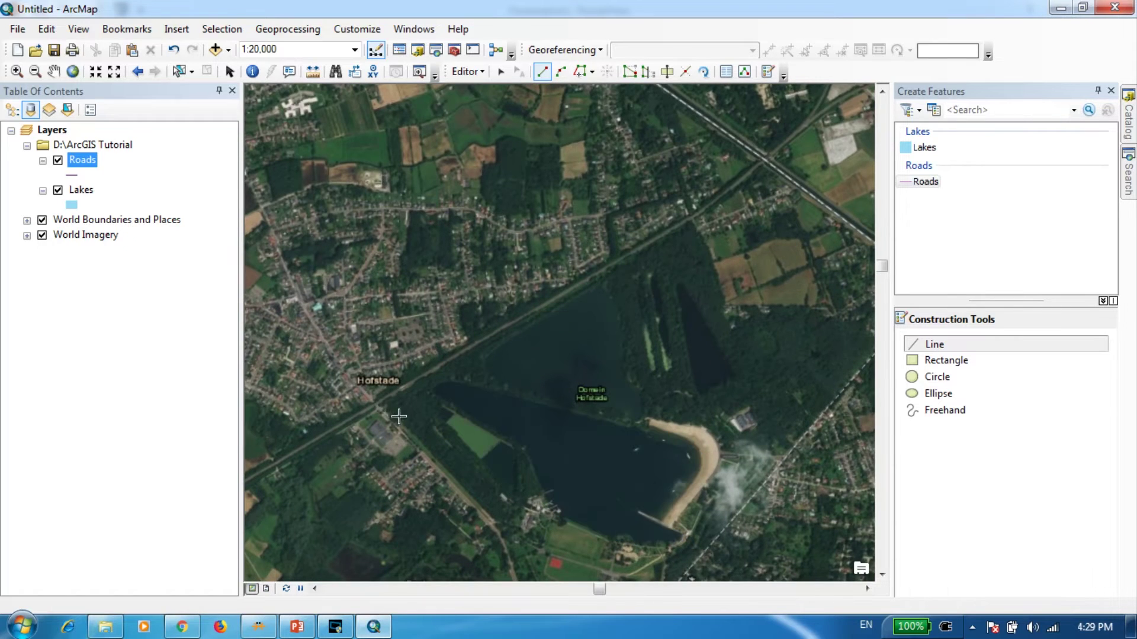
left_click(376, 403)
left_click(501, 327)
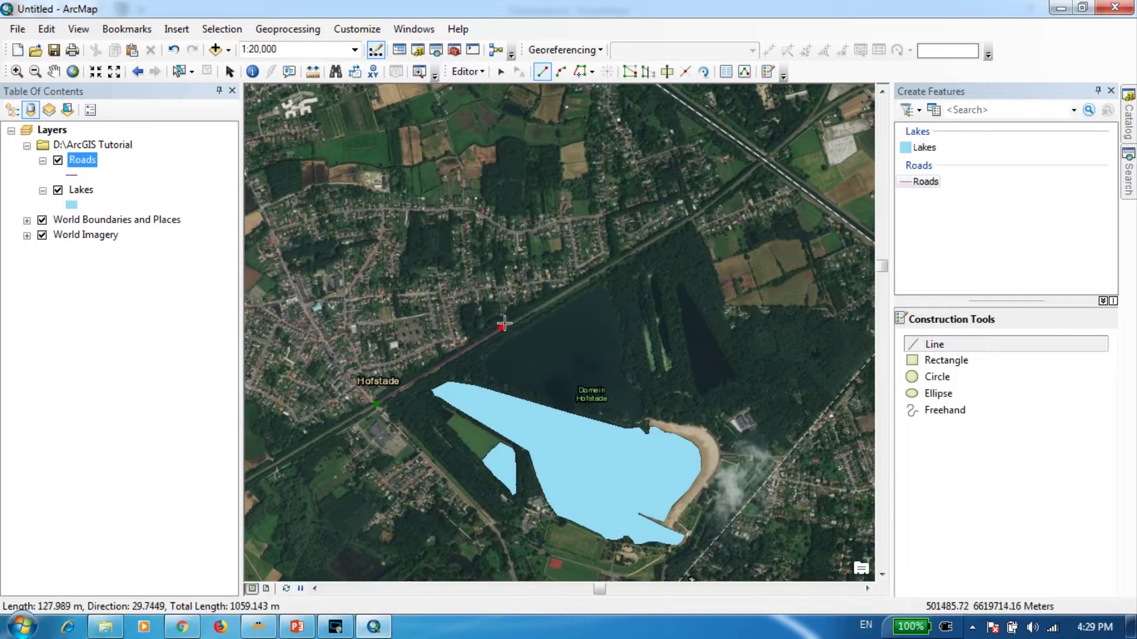
left_click(592, 278)
- Continue the Roads line northeast along the wooded edge and finish it at the crossing with the wide diagonal canal
left_click_drag(704, 214, 581, 335)
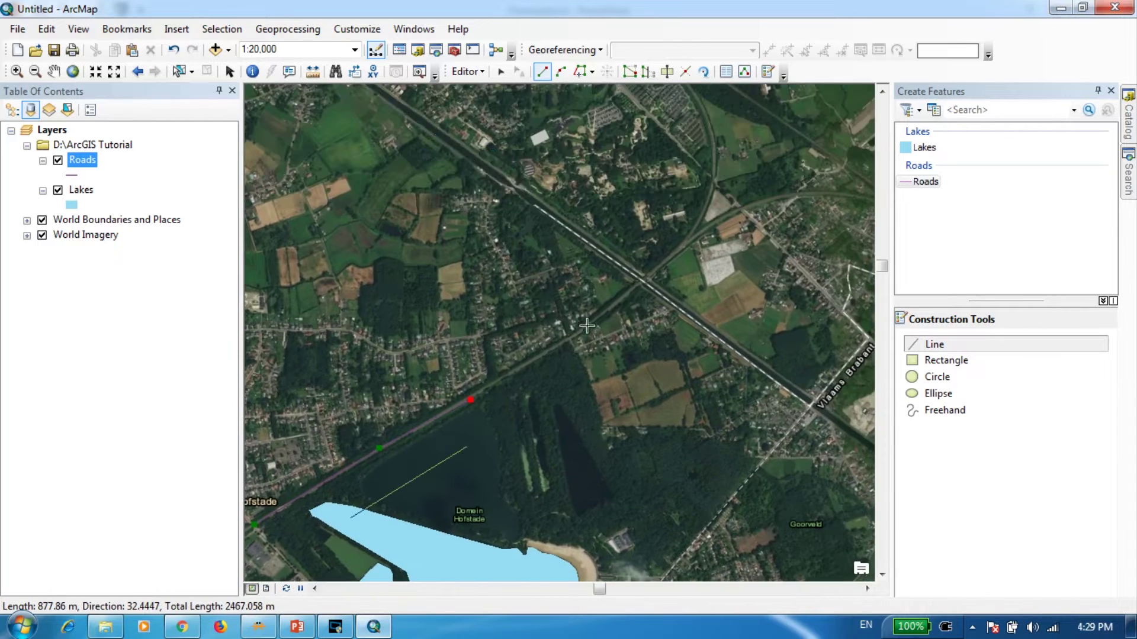
left_click(527, 366)
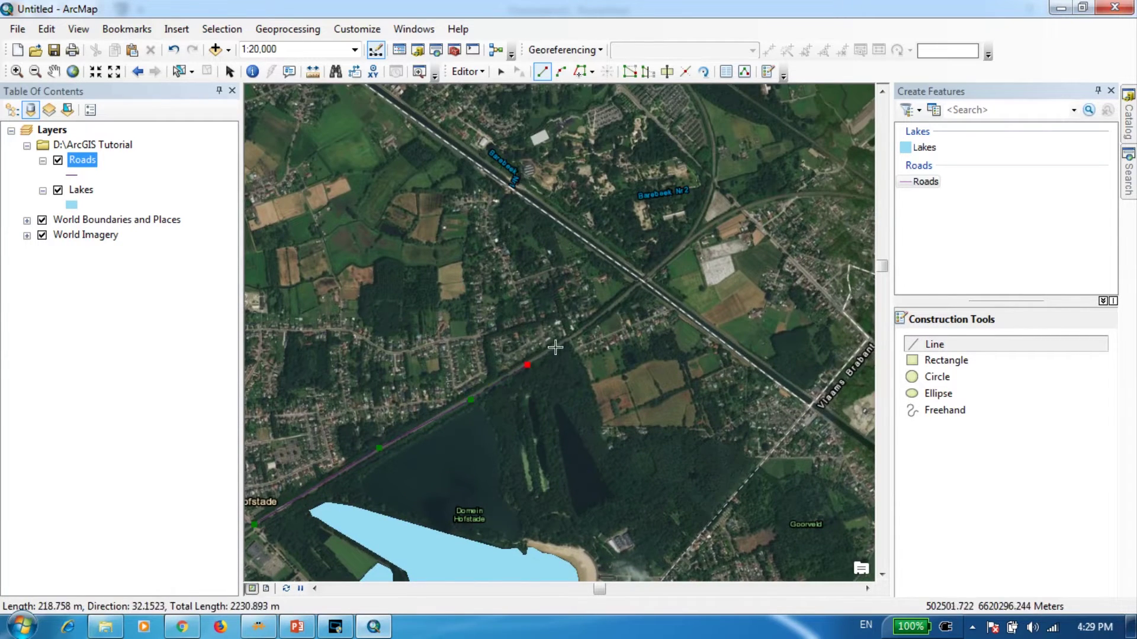
left_click(568, 340)
left_click(601, 315)
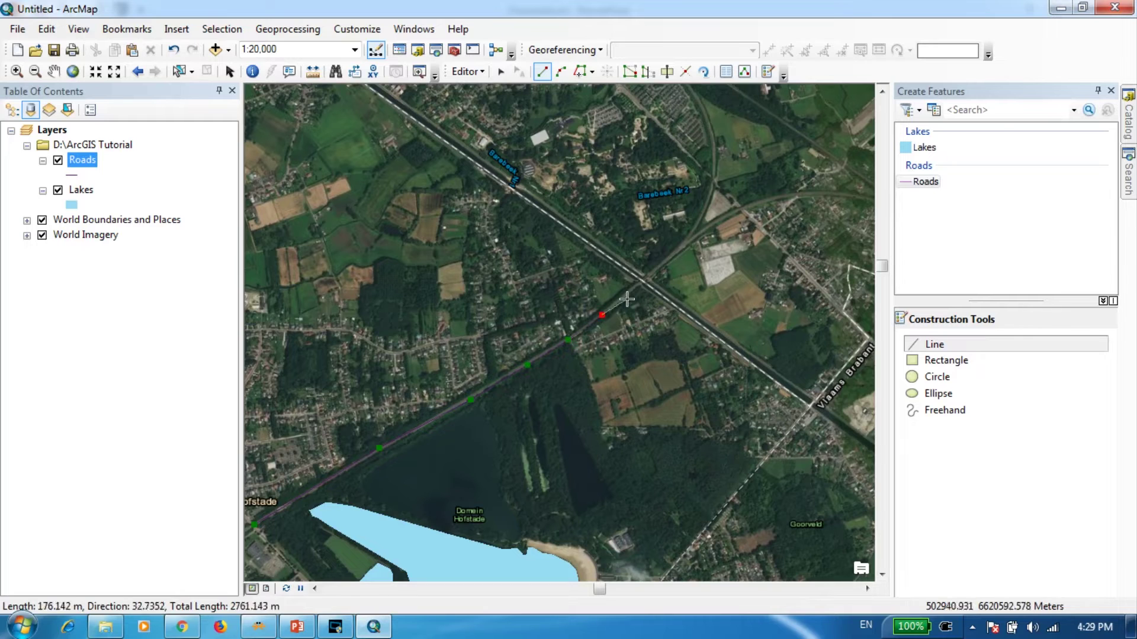
left_click(632, 290)
double_click(647, 279)
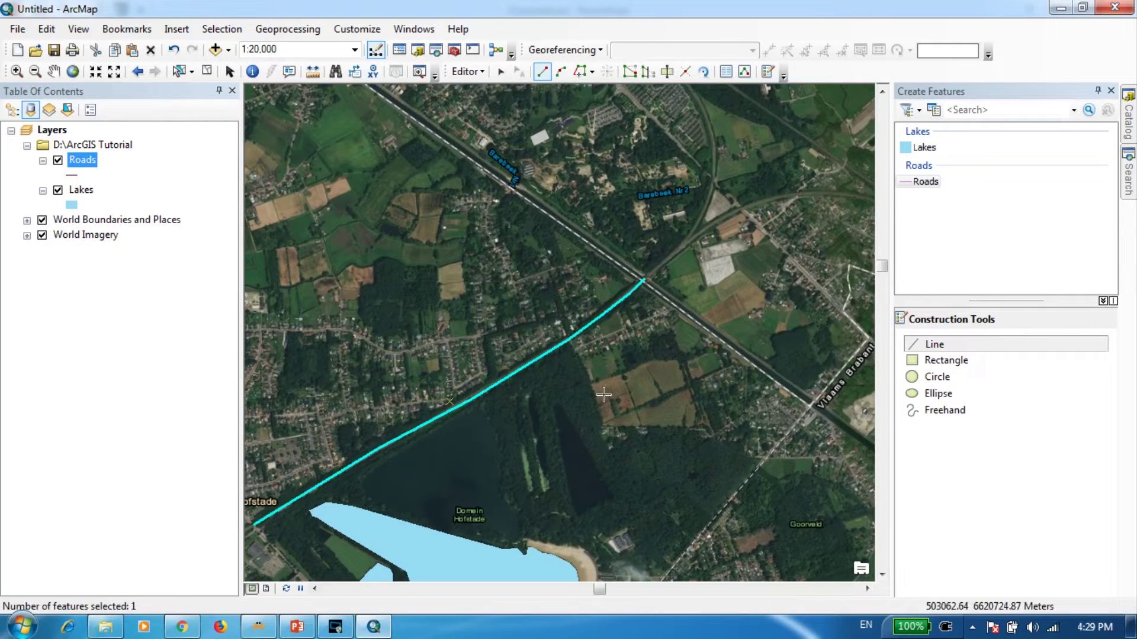
- Start a second Roads line at the first line's Hofstade end, tracing the road southeast past the small pond
left_click_drag(579, 412, 774, 228)
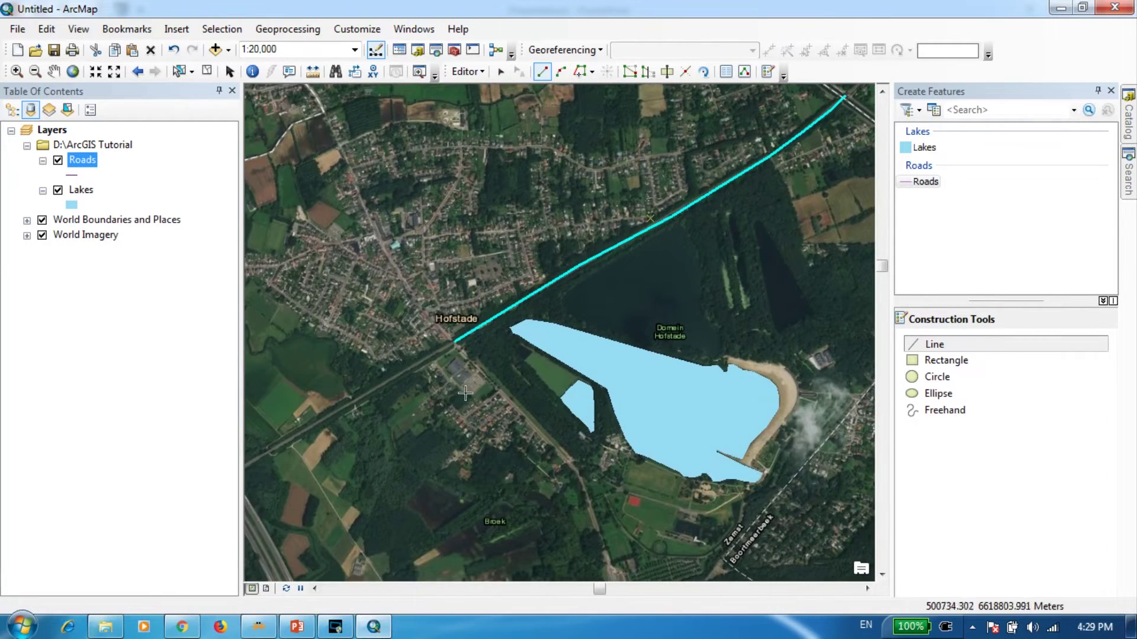
left_click(455, 342)
left_click(504, 391)
left_click(565, 458)
- Trace the rest of the second road south along its bend and finish the line at the large intersection
mouse_move(565, 458)
left_mouse_down()
mouse_move(531, 320)
mouse_move(511, 306)
left_mouse_up()
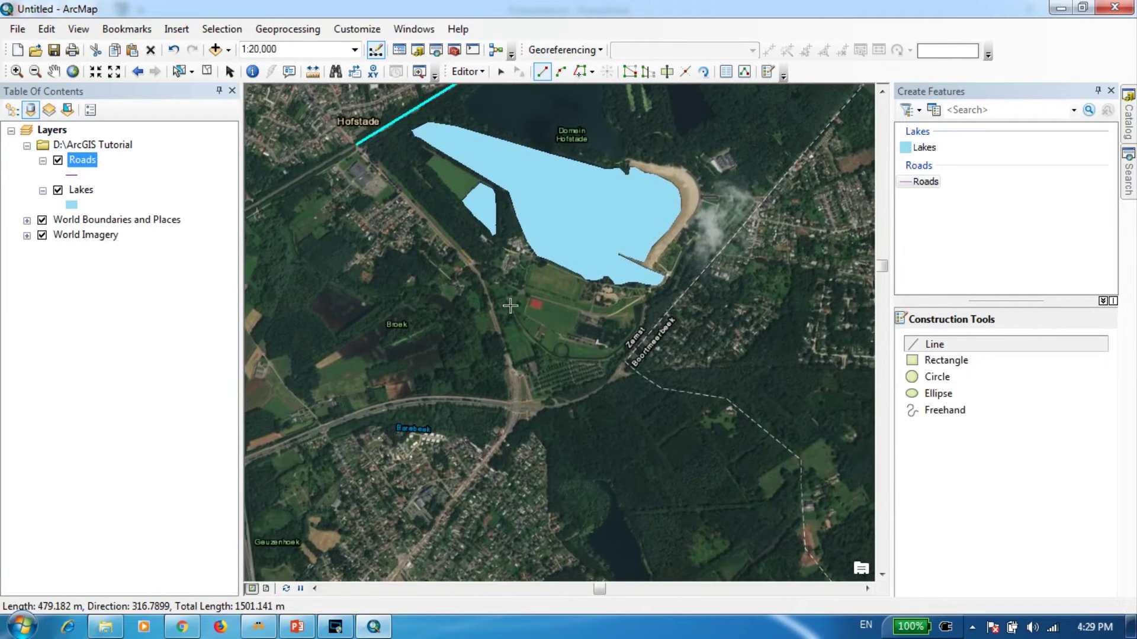
left_click(487, 285)
left_click(504, 340)
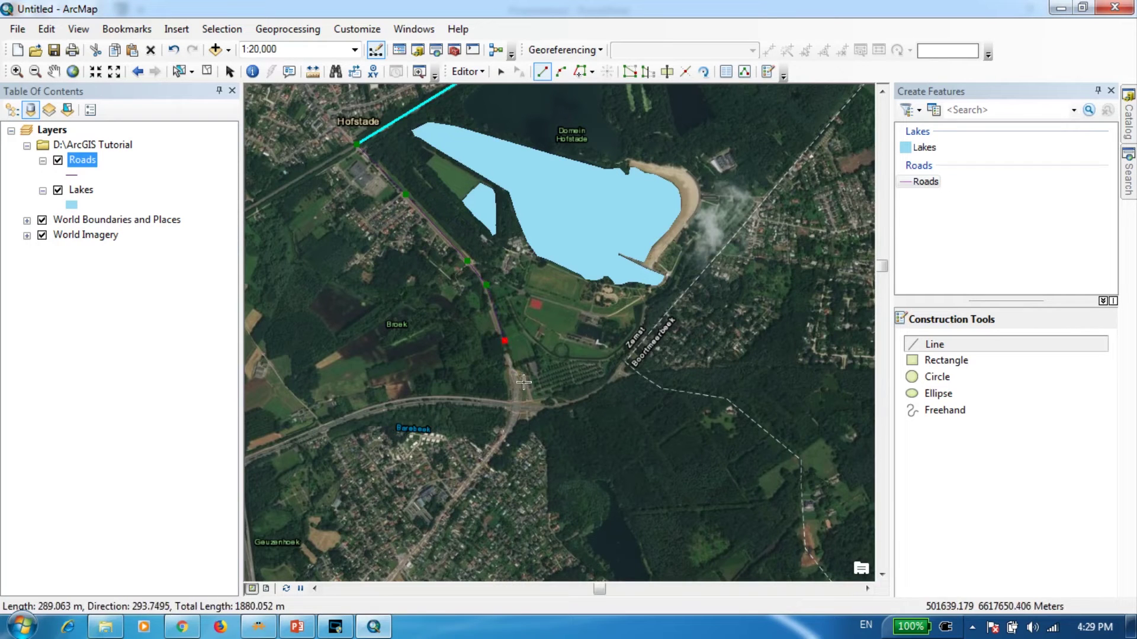
left_click(514, 378)
left_click(517, 394)
left_click(515, 407)
double_click(515, 406)
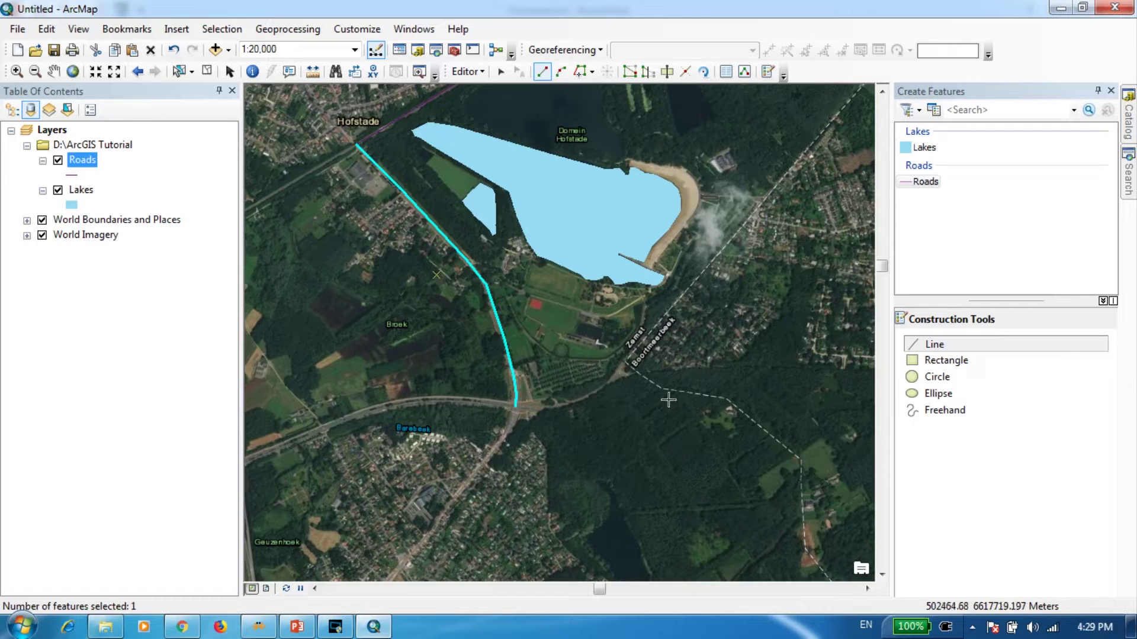
- Stop the editing session and save the digitized road edits
scroll(631, 329, "down", 2)
left_click_drag(682, 210, 703, 325)
left_click(467, 71)
left_click(505, 109)
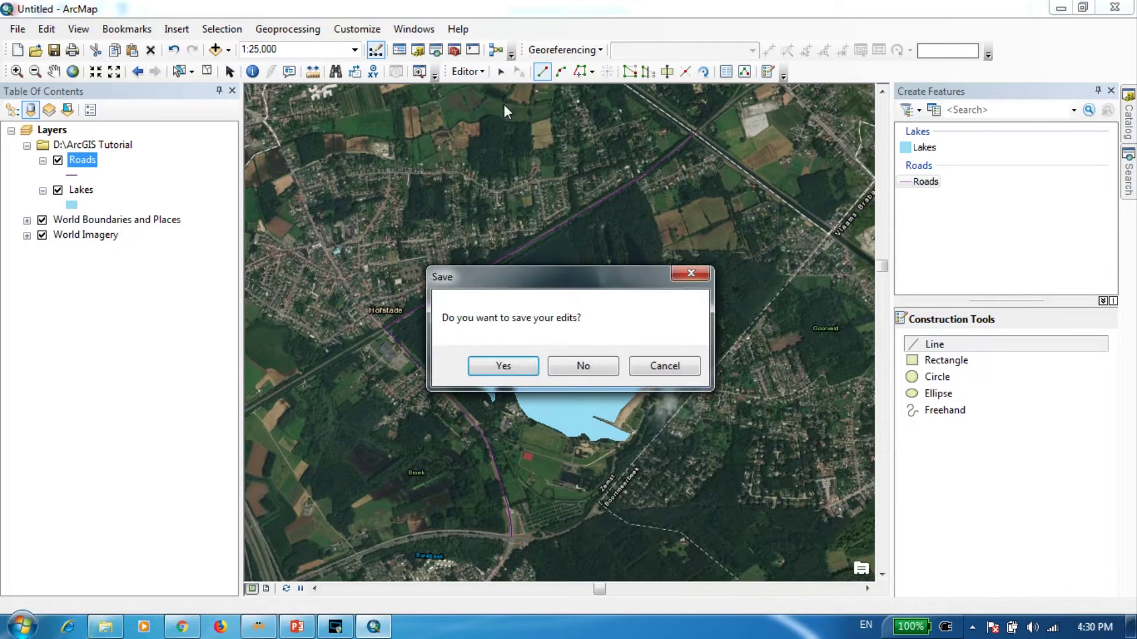
left_click(526, 279)
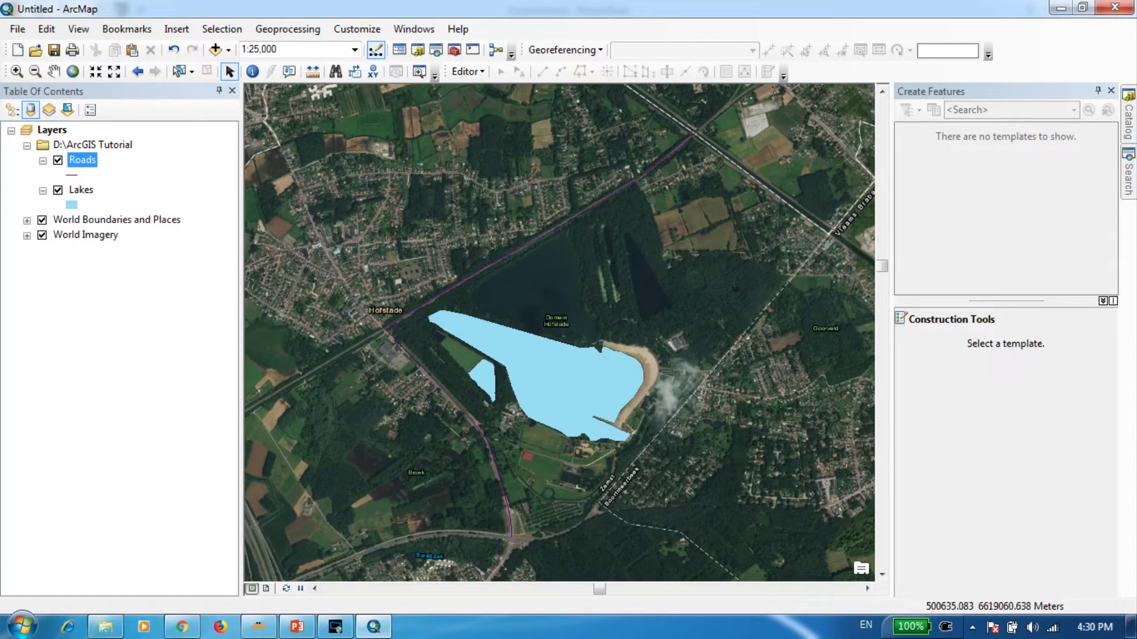
- Style the Roads layer with the Expressway line symbol, coloured bright yellow at width 5
left_click(77, 175)
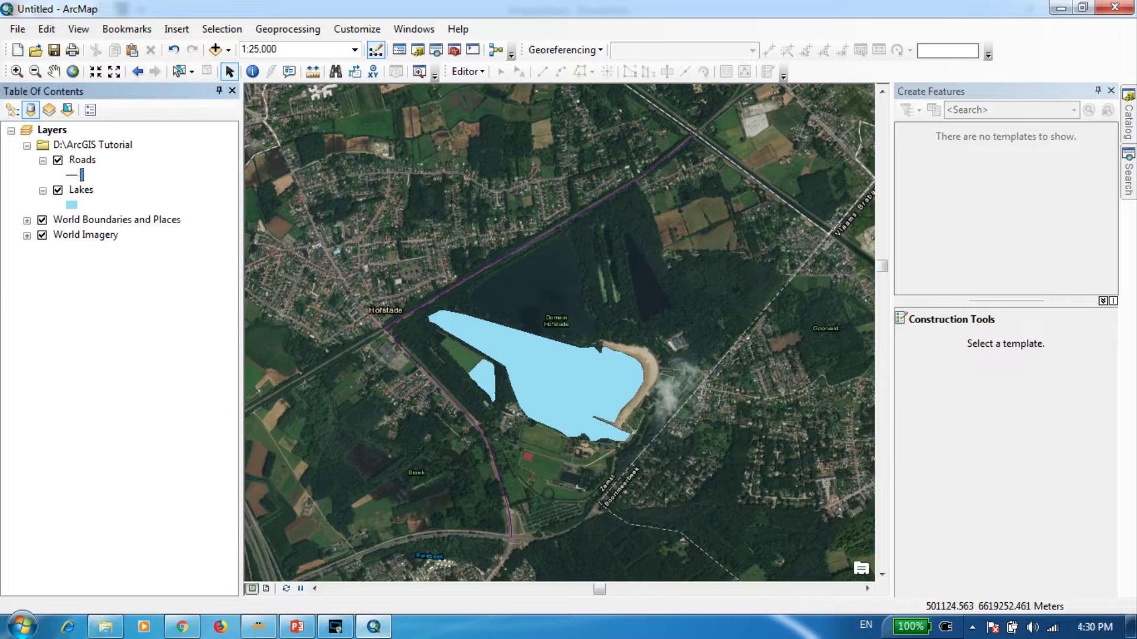
left_click(74, 177)
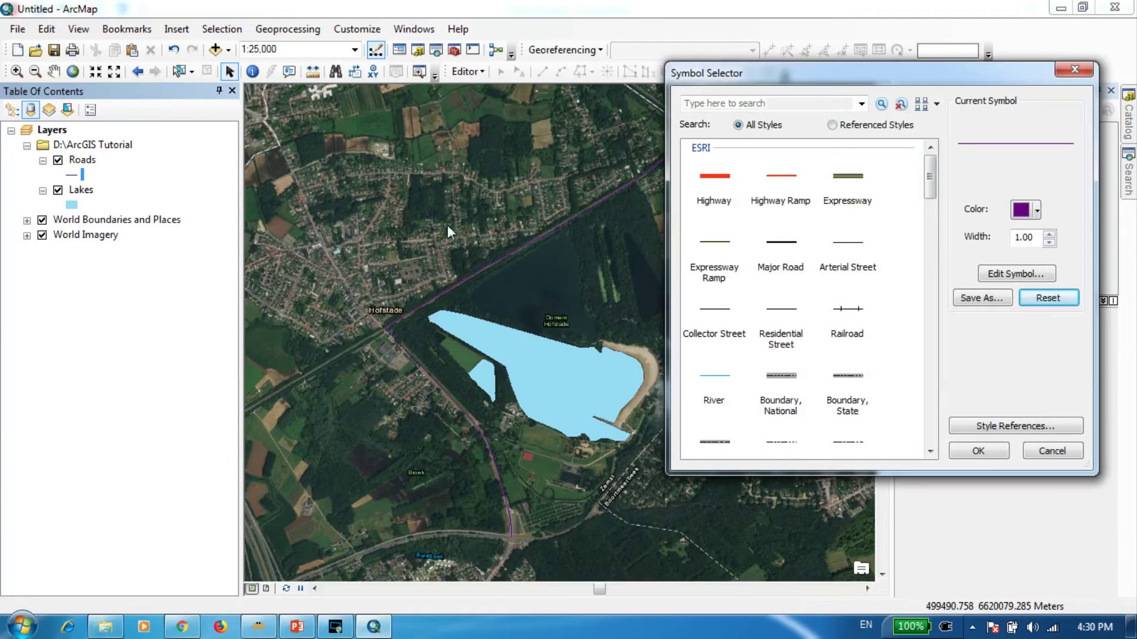
left_click(852, 178)
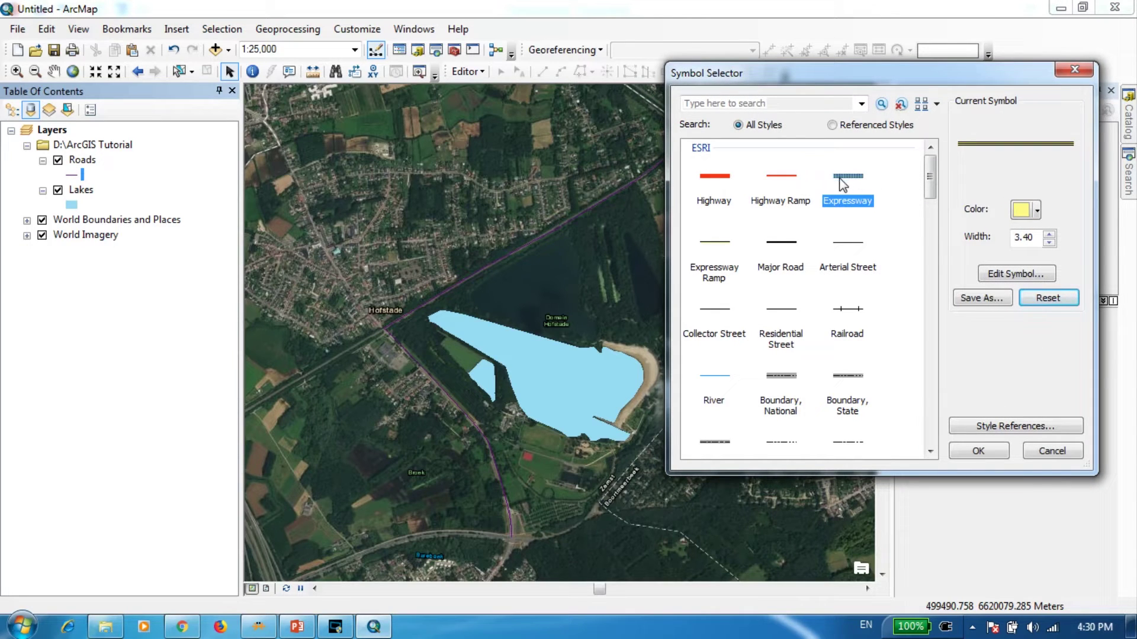
left_click(1037, 211)
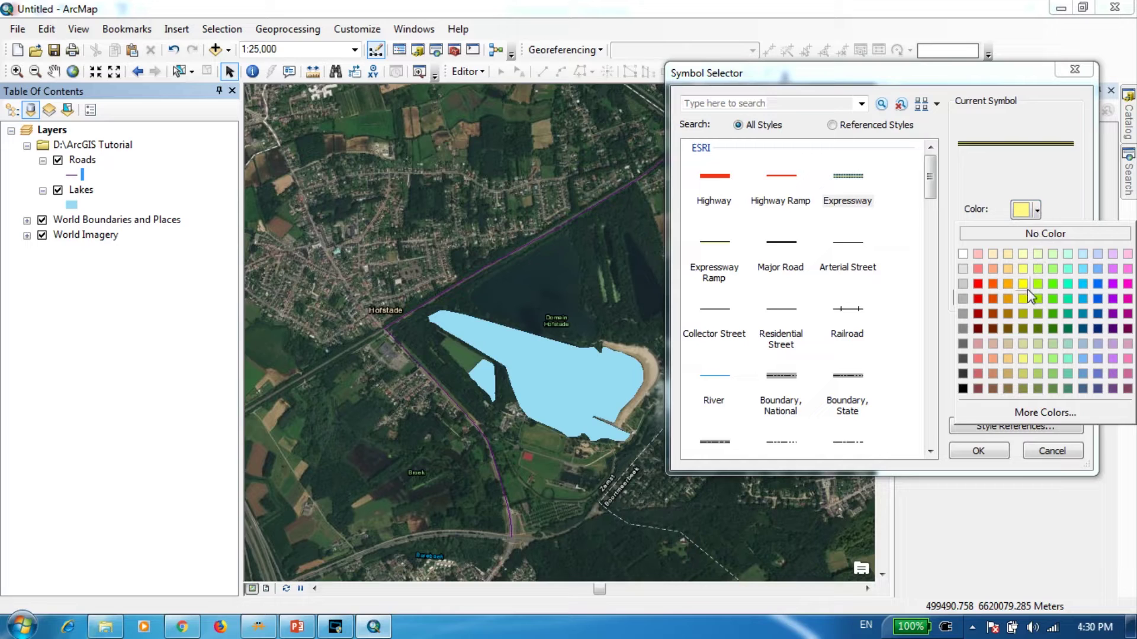
left_click(1027, 287)
left_click(1048, 234)
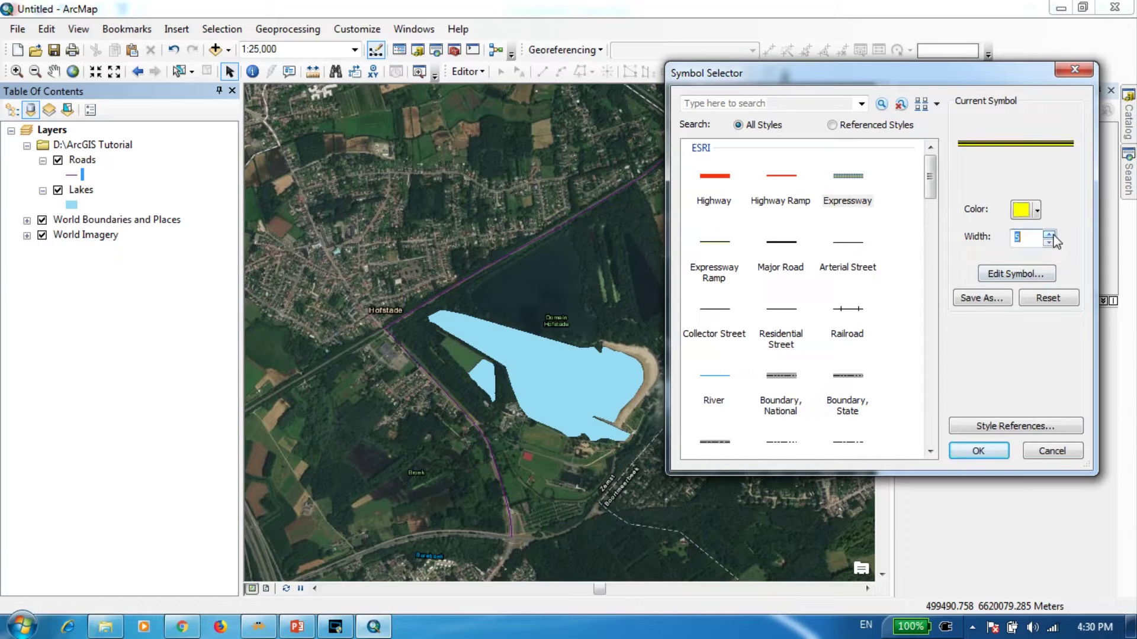
left_click(987, 451)
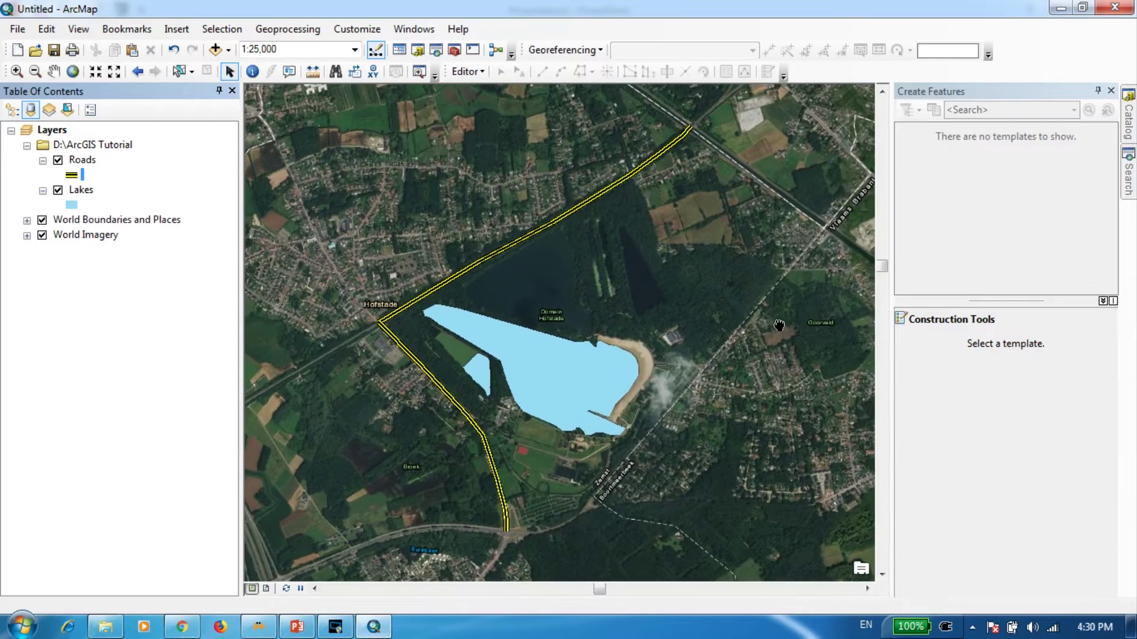
- Open the Roads attribute table, shrink its window and place it beside the digitized roads
scroll(542, 314, "up", 1)
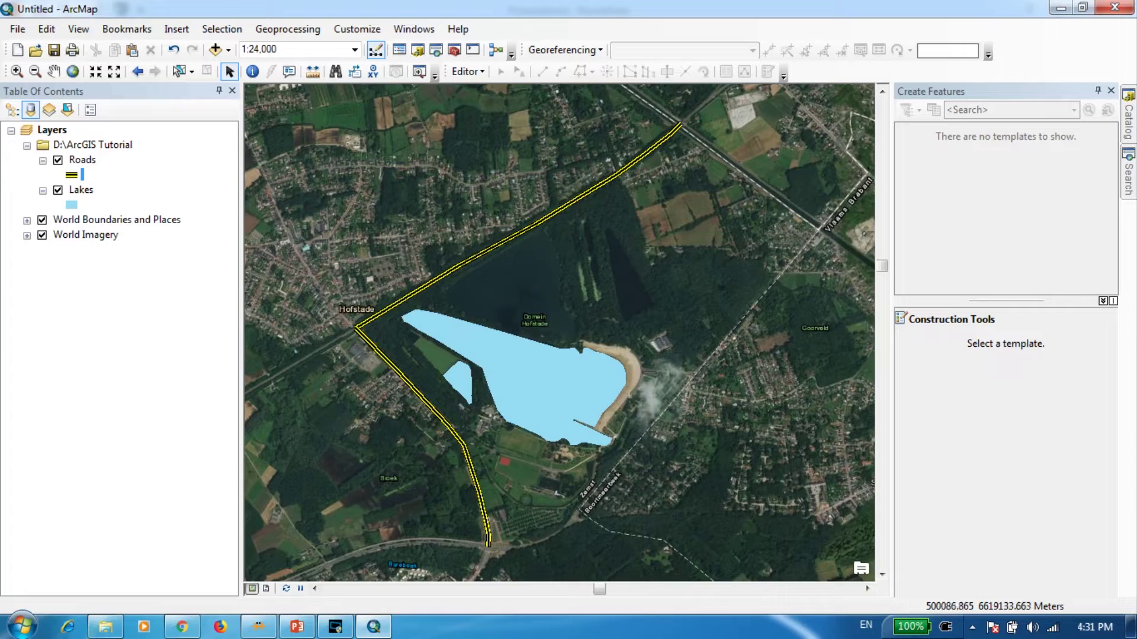
left_click(83, 161)
right_click(86, 166)
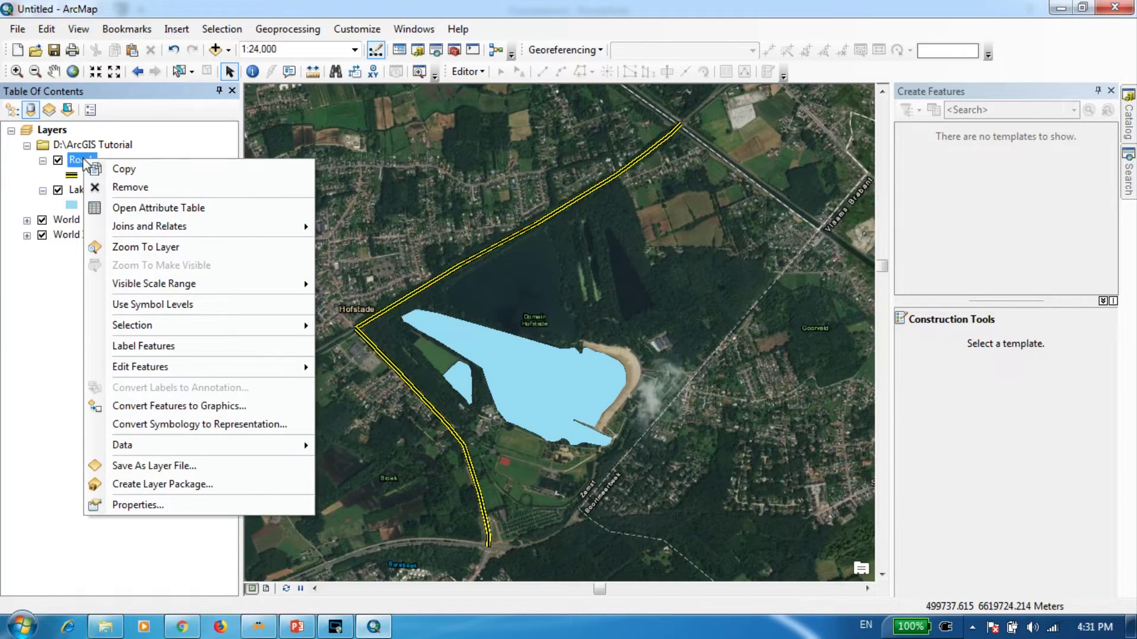
left_click(136, 211)
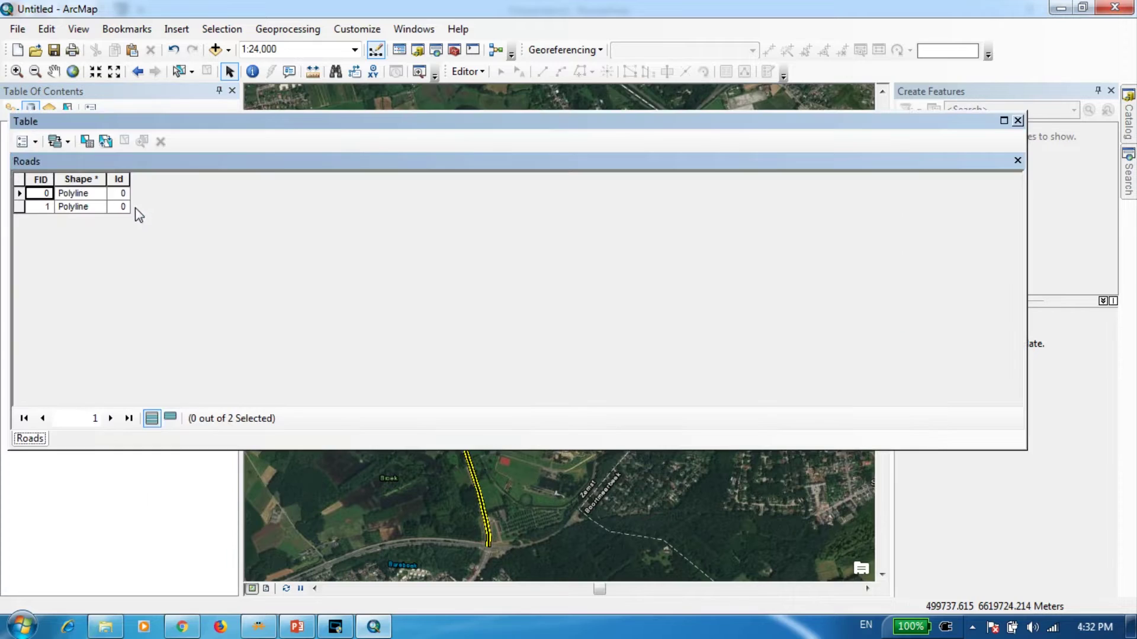
left_click_drag(1028, 211, 261, 282)
left_click_drag(191, 121, 225, 265)
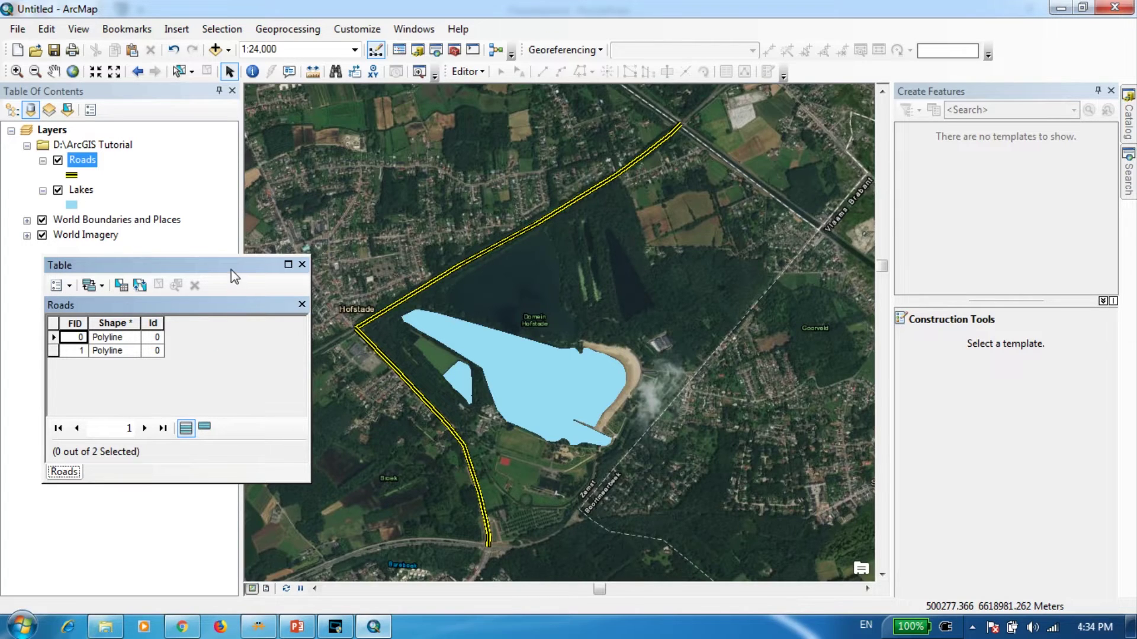
left_click_drag(231, 267, 224, 265)
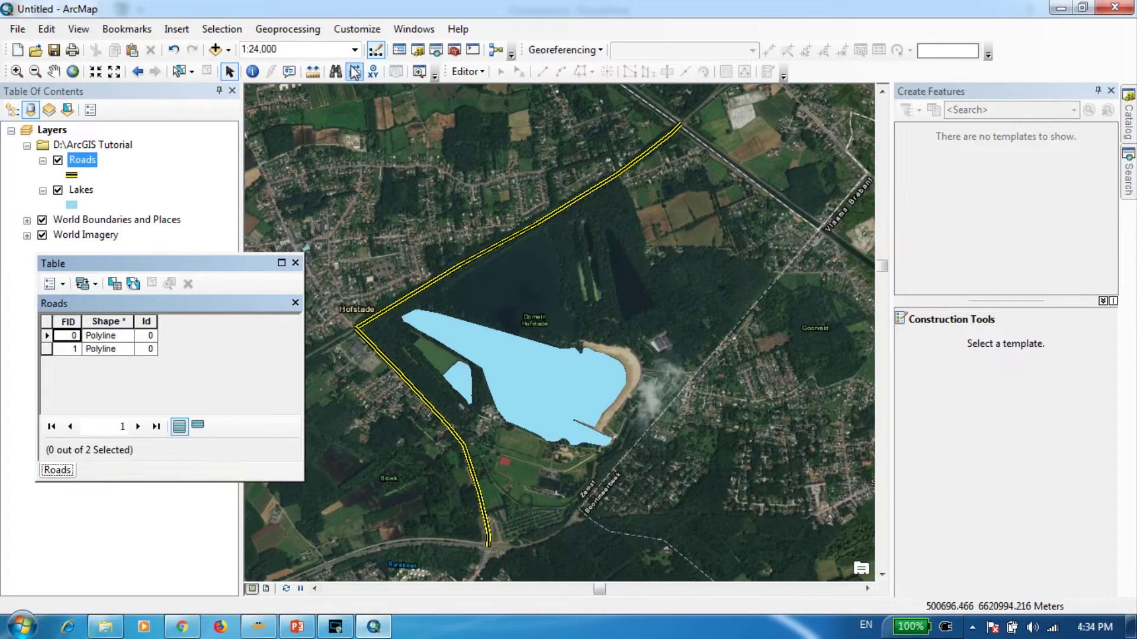
left_click(473, 71)
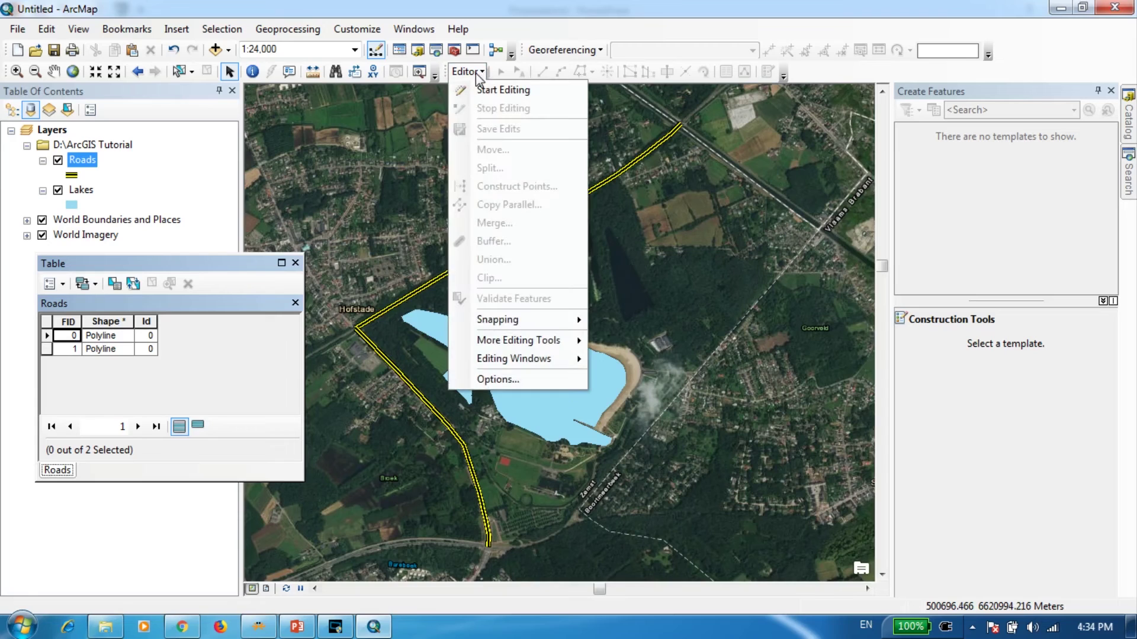
left_click(187, 327)
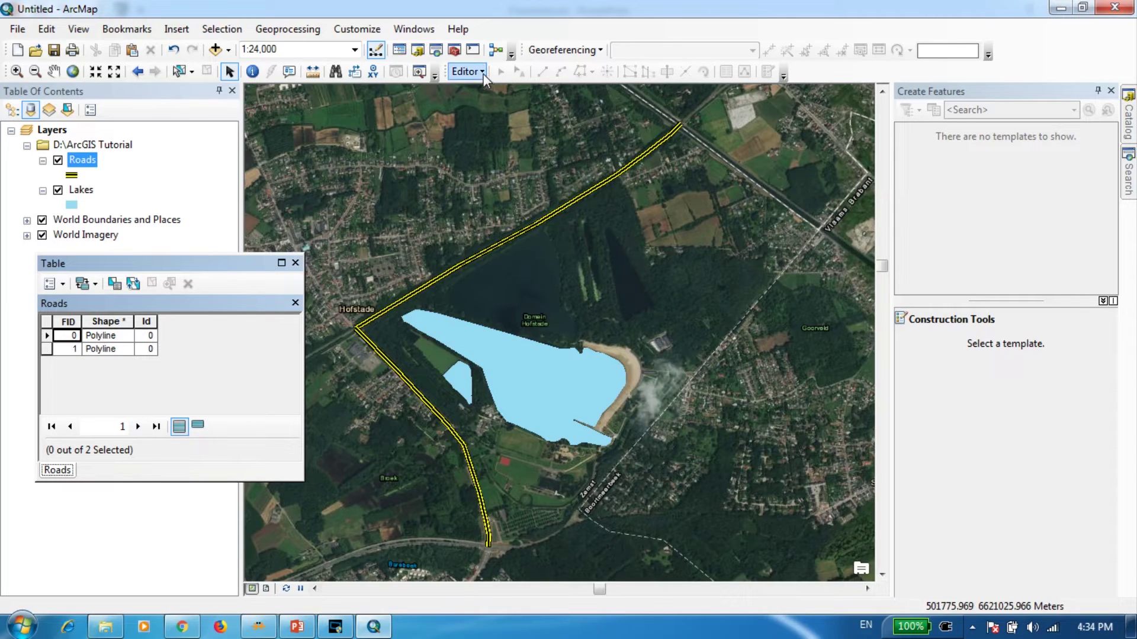
left_click(61, 287)
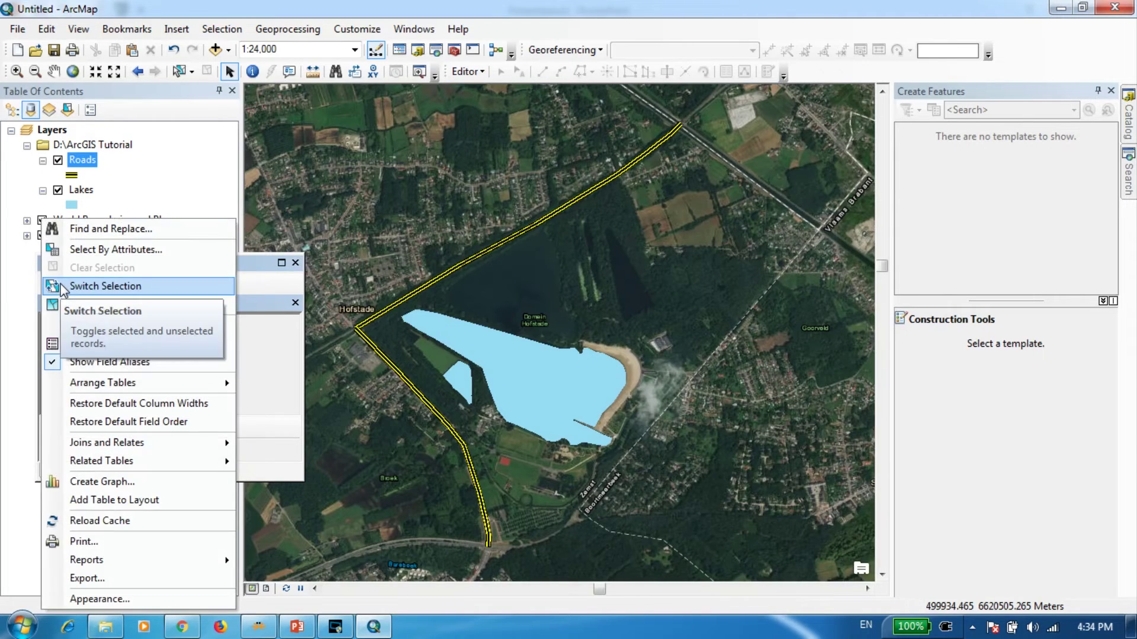
key("Escape")
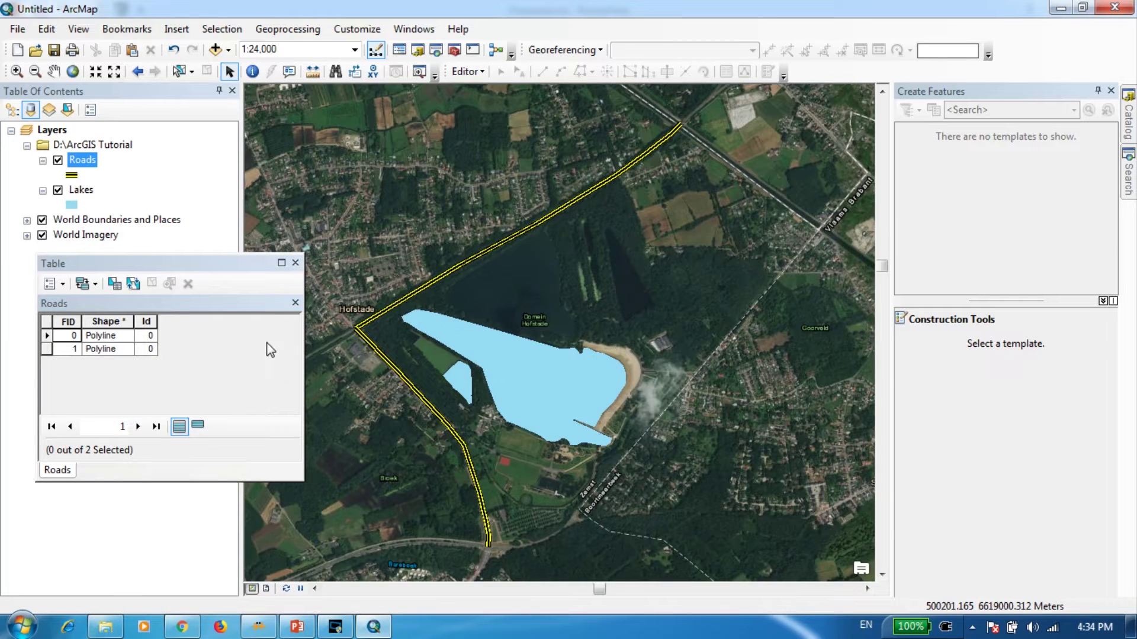
- Add a field named Road_names of type Text with length 50 to the Roads attribute table
left_click(59, 284)
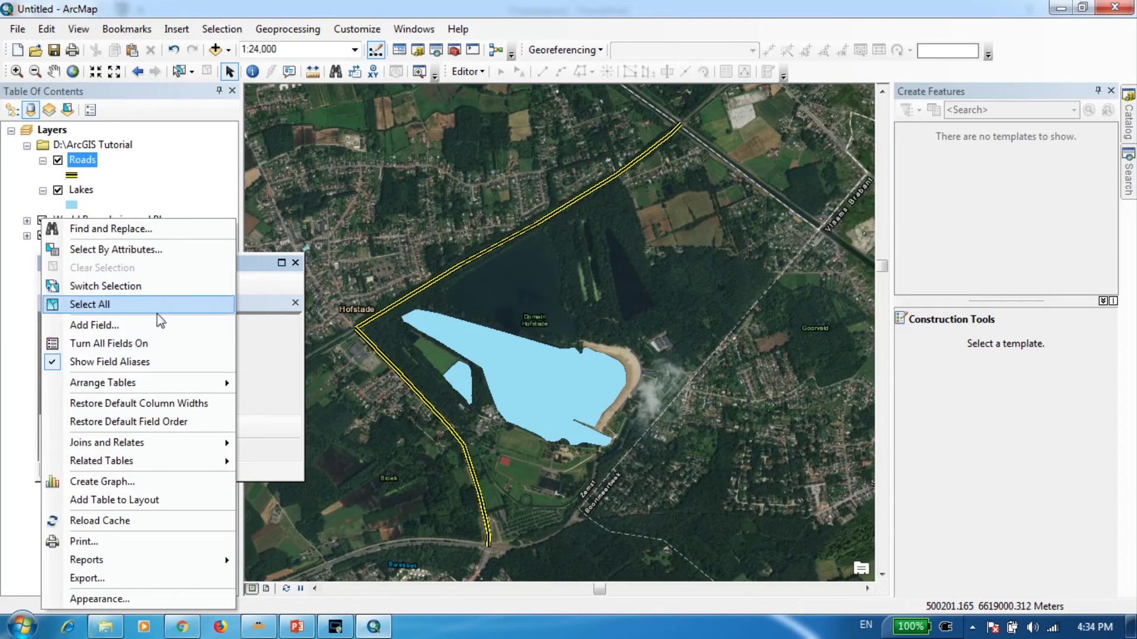
left_click(107, 326)
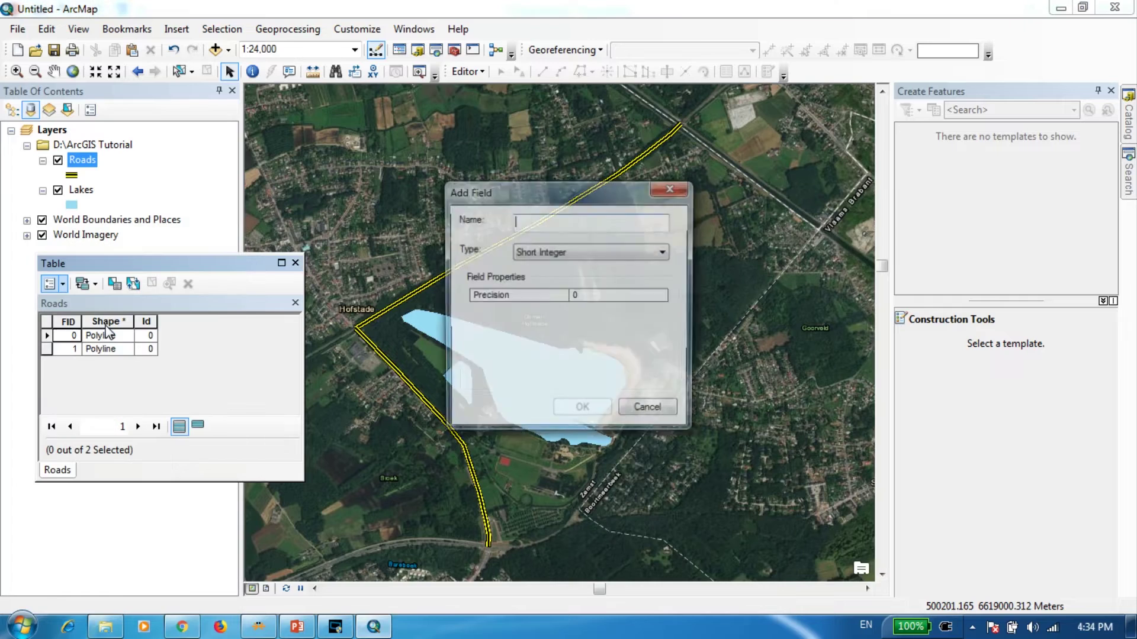
left_click_drag(569, 204, 835, 210)
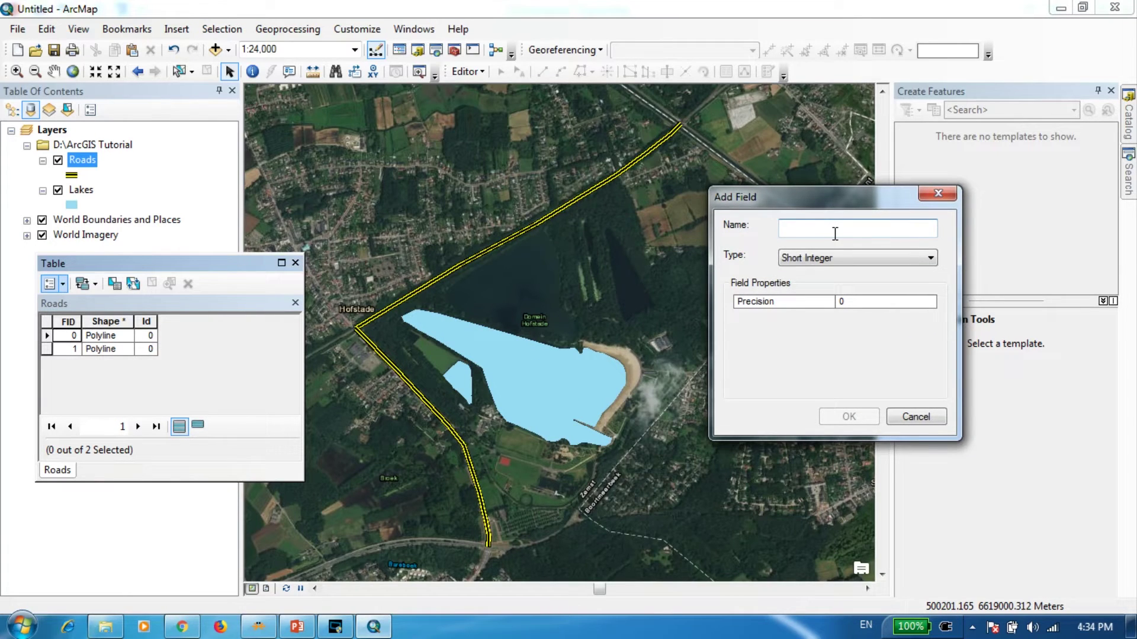
type("Road")
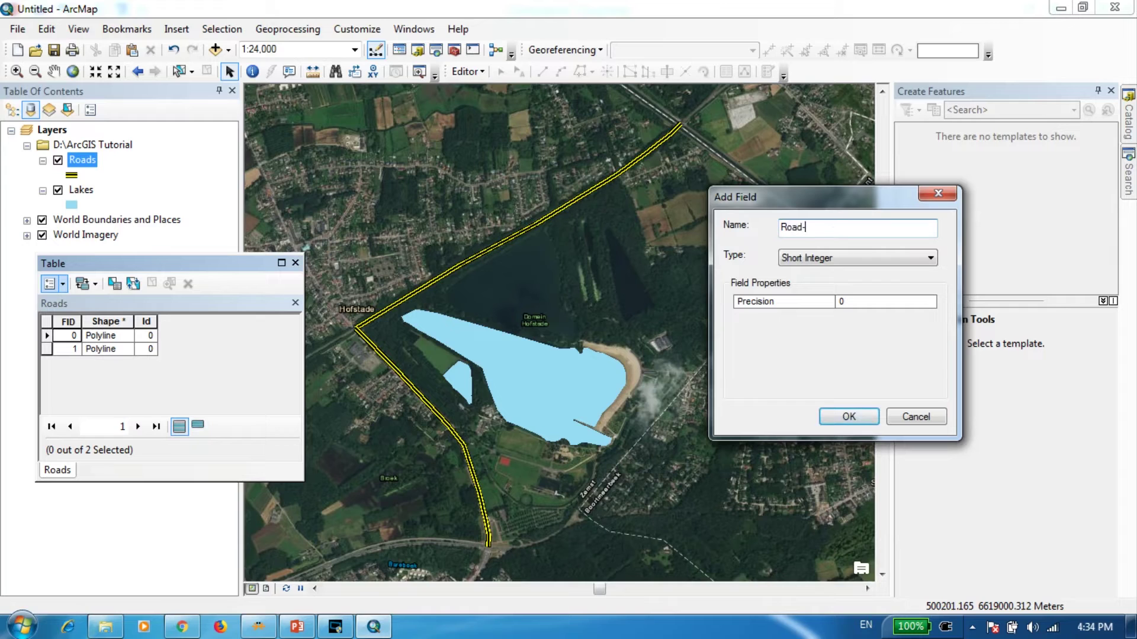
type("_names")
left_click(817, 259)
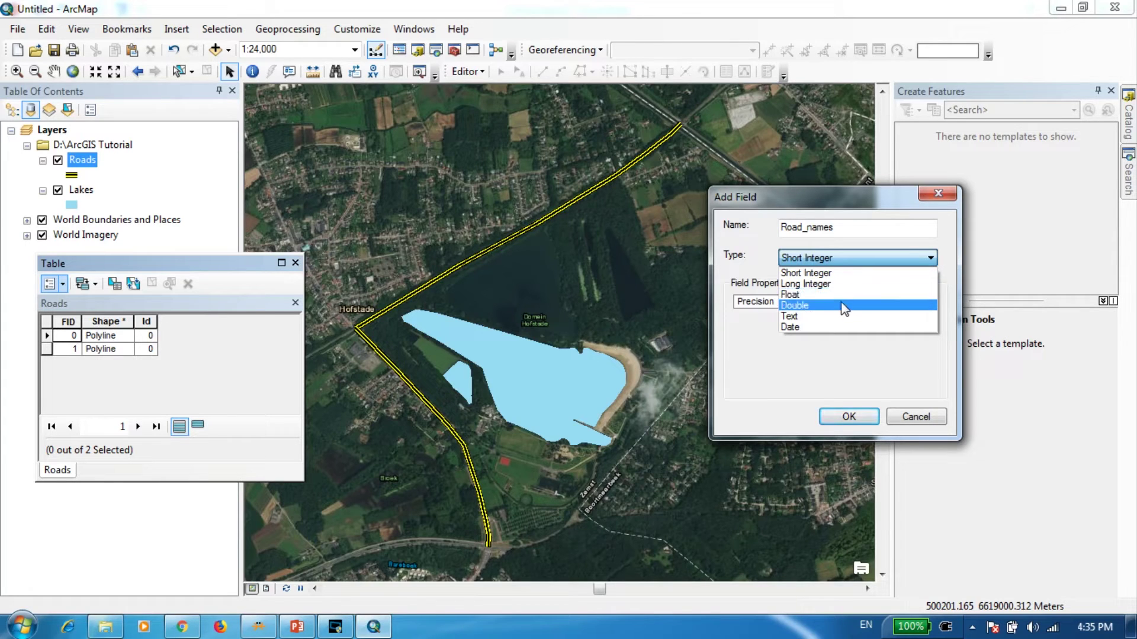
left_click(800, 320)
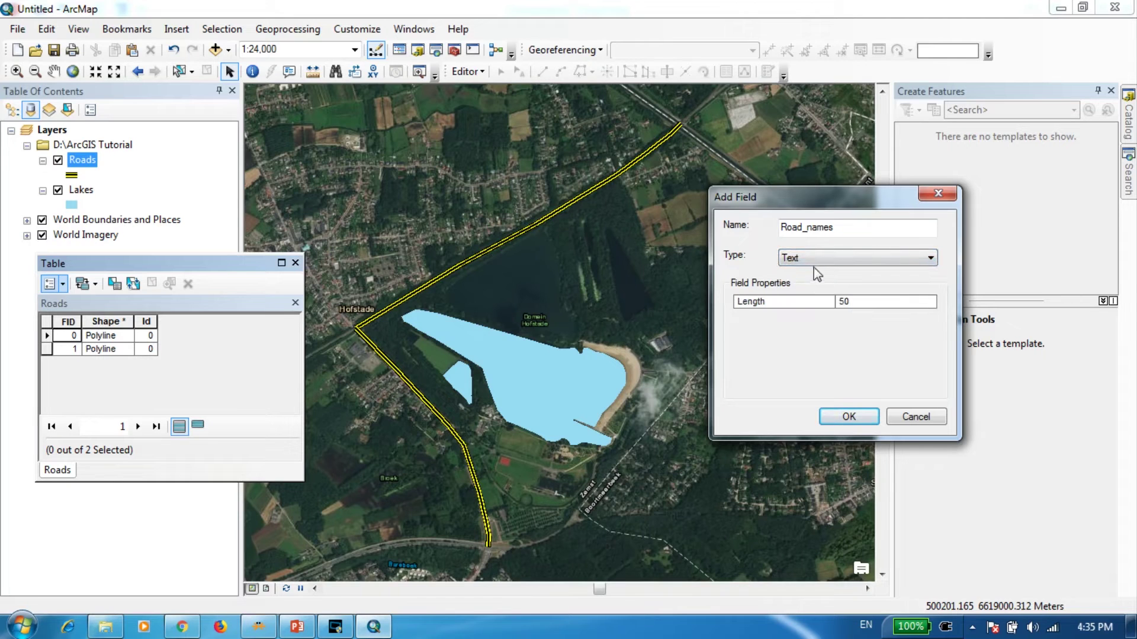
left_click(846, 428)
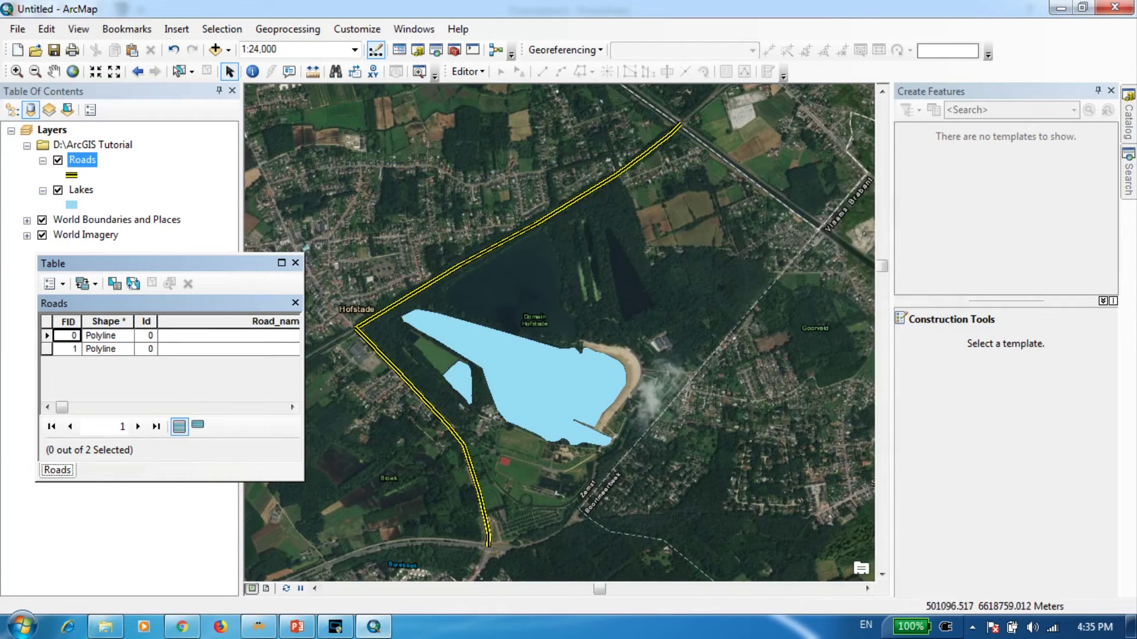
- Narrow the Road_names column and resize the table window to fit all its columns without covering the roads
left_click_drag(304, 375, 412, 366)
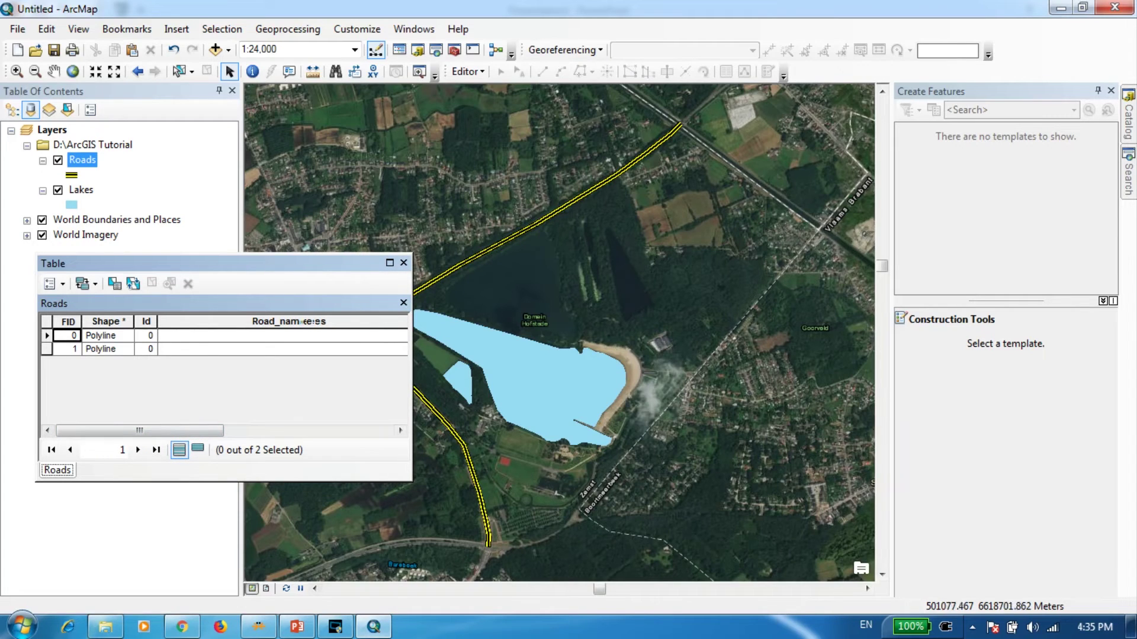
left_click_drag(218, 431, 385, 431)
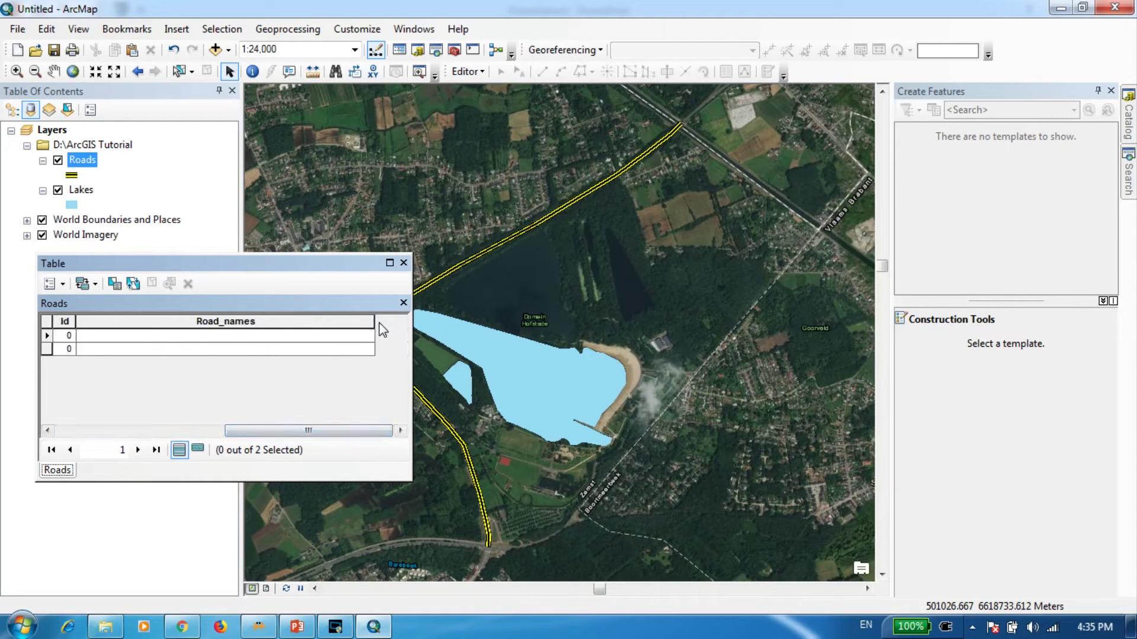
left_click_drag(374, 321, 191, 329)
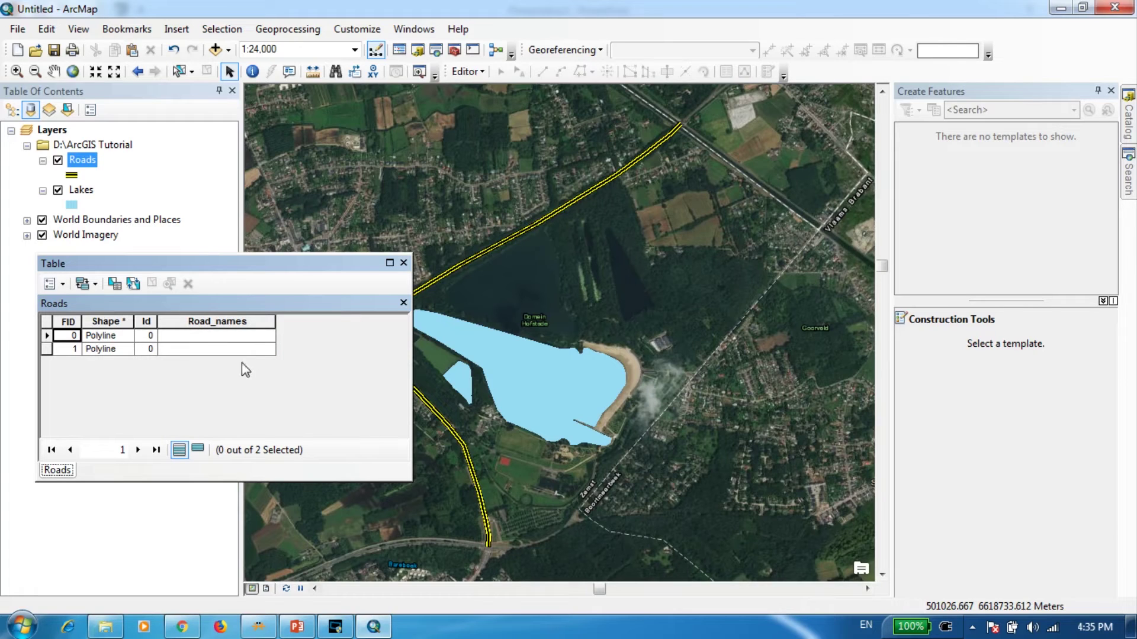
left_click(211, 335)
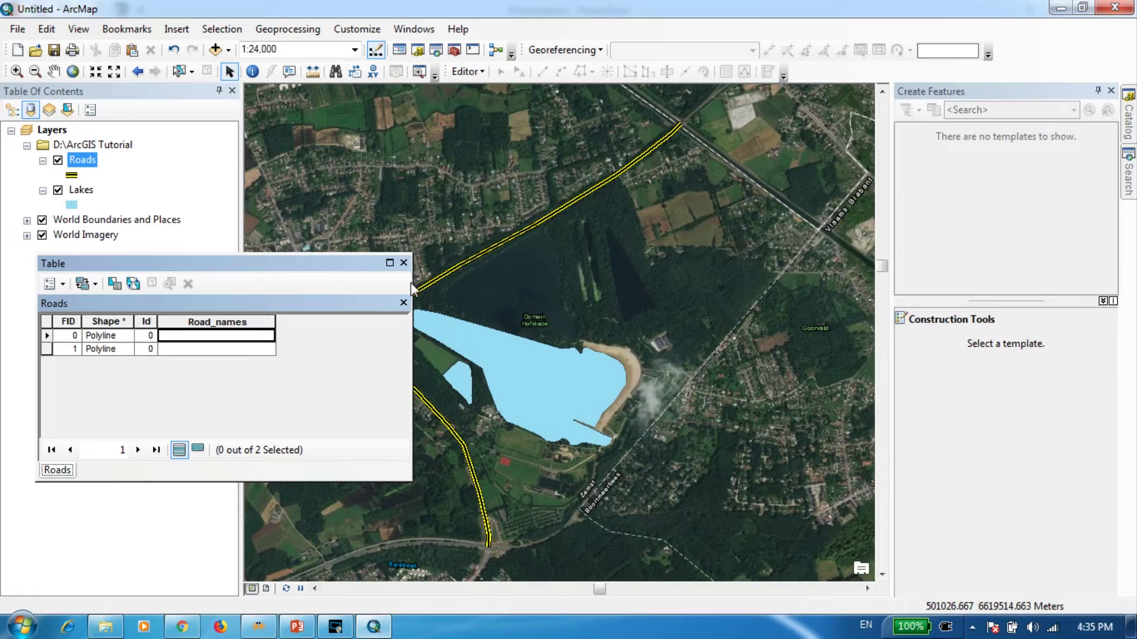
left_click_drag(413, 283, 343, 282)
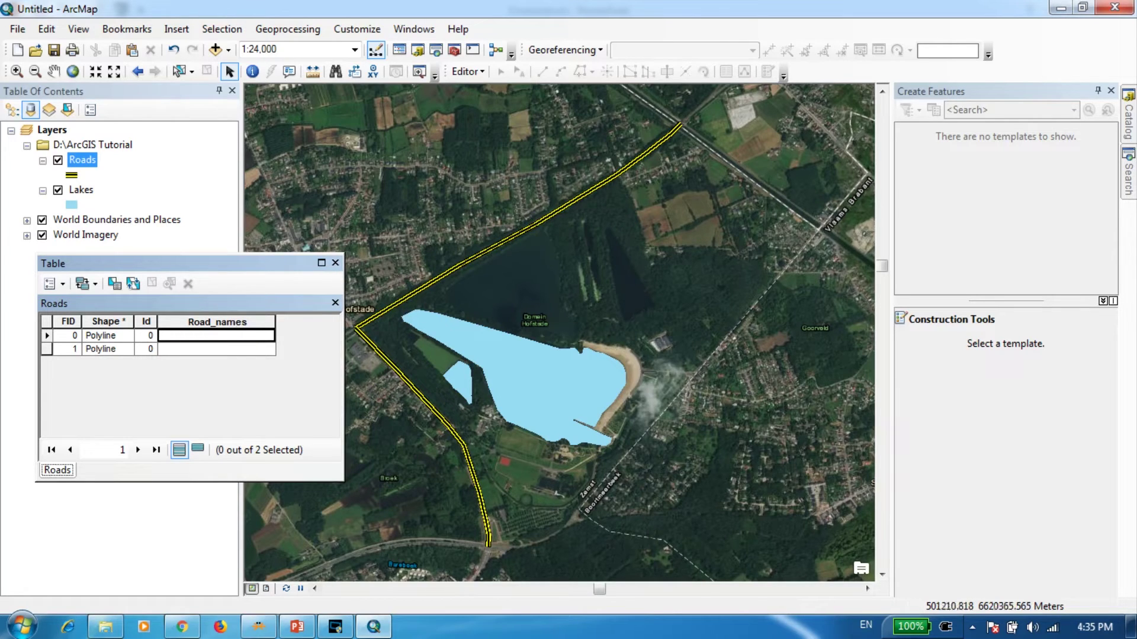
- Start an editing session and continue past the spatial reference warnings for Lakes and Roads
left_click(472, 75)
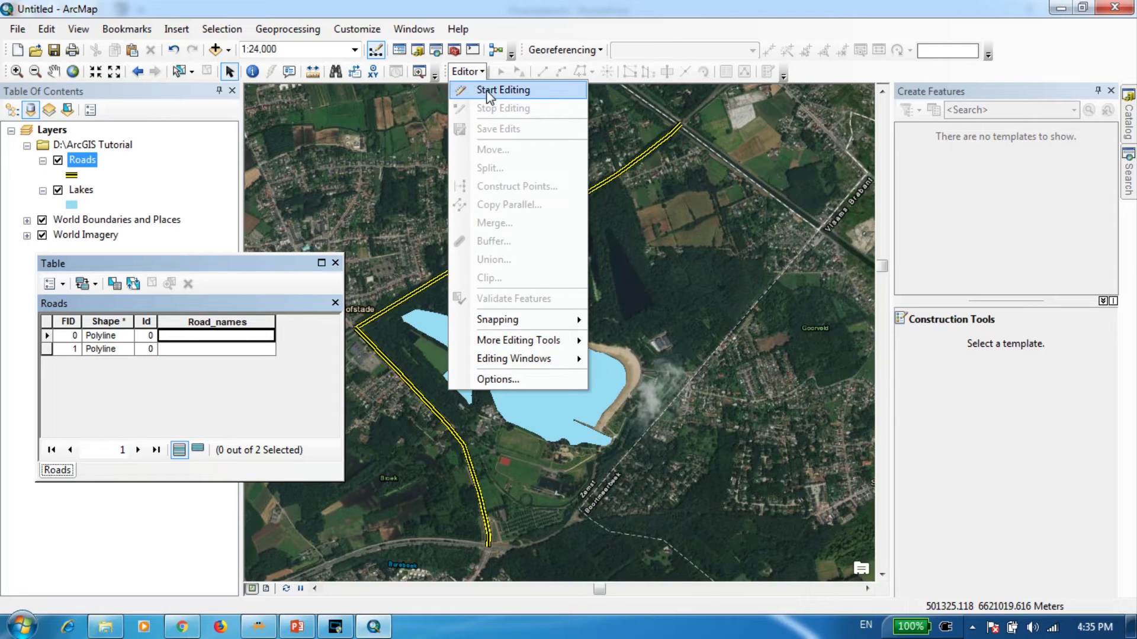
left_click(487, 90)
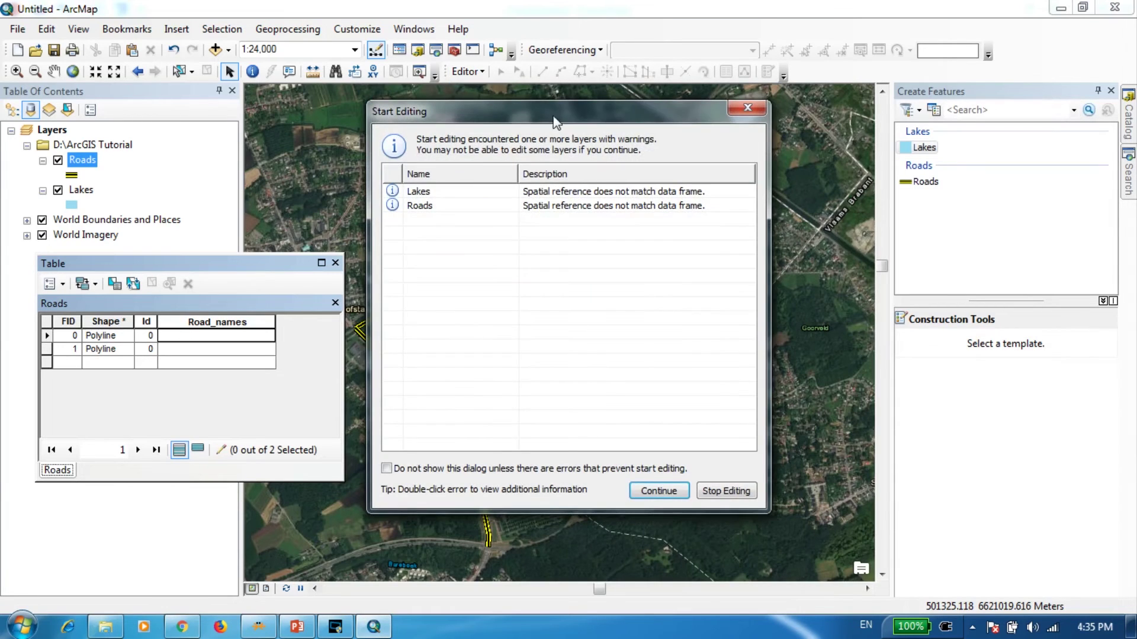
left_click(426, 205)
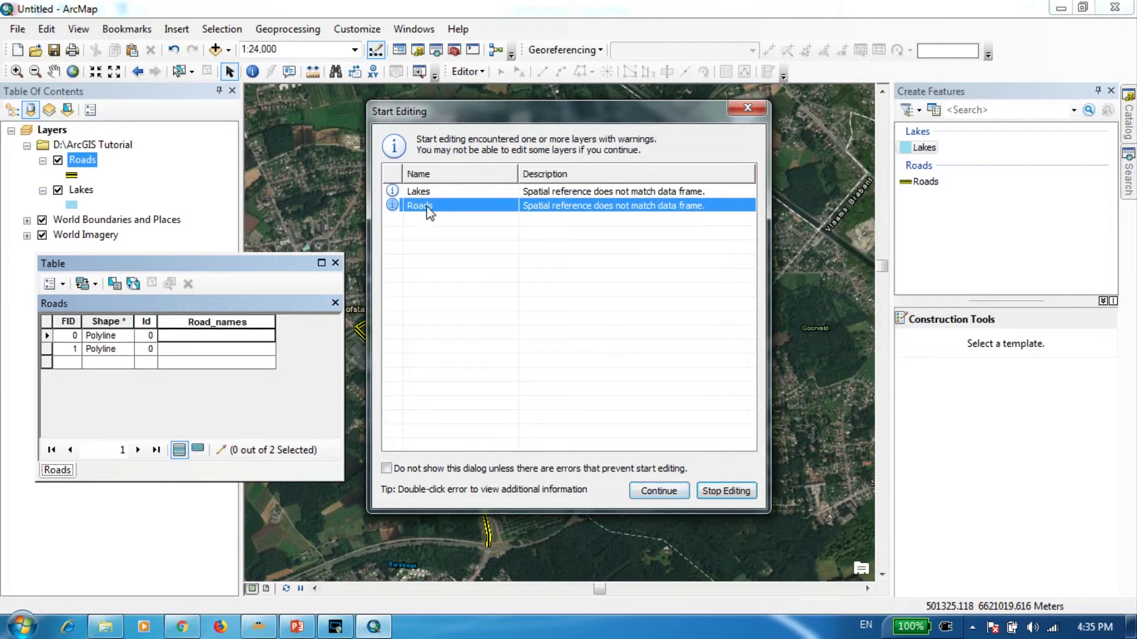
left_click(657, 493)
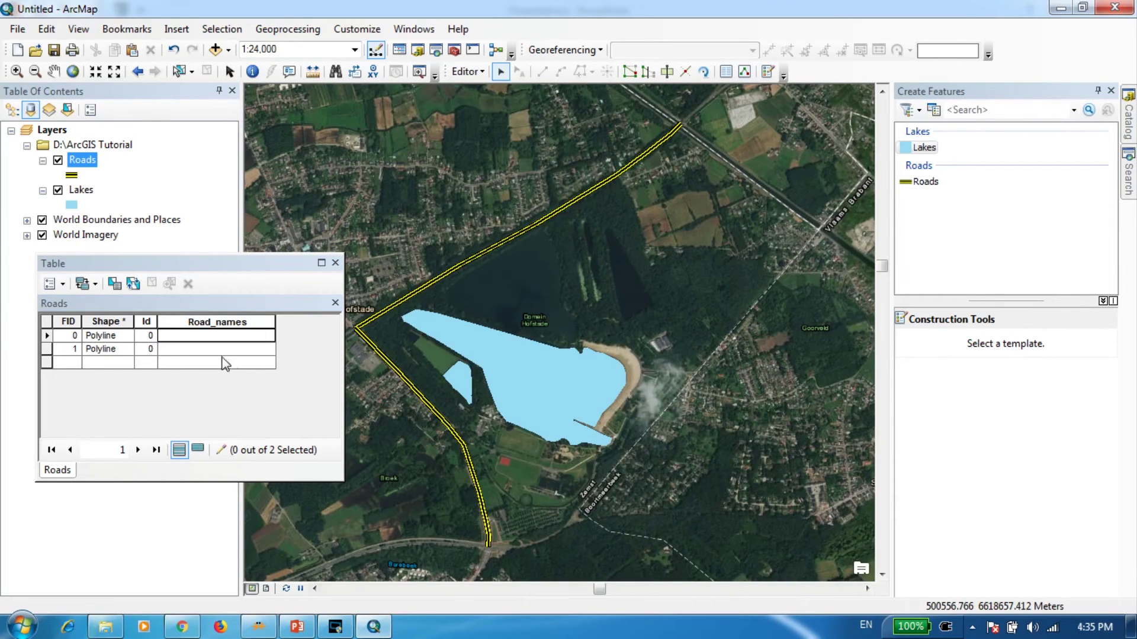
- Select the first road's record and enter East-West Highway as its Road_names value
left_click(48, 335)
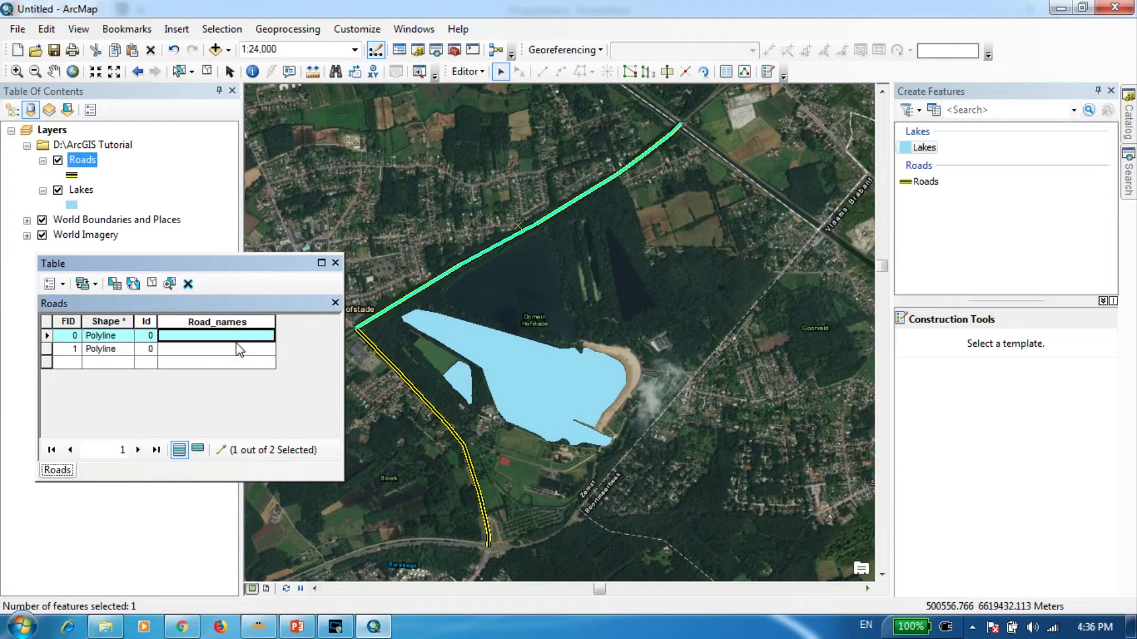
left_click(201, 336)
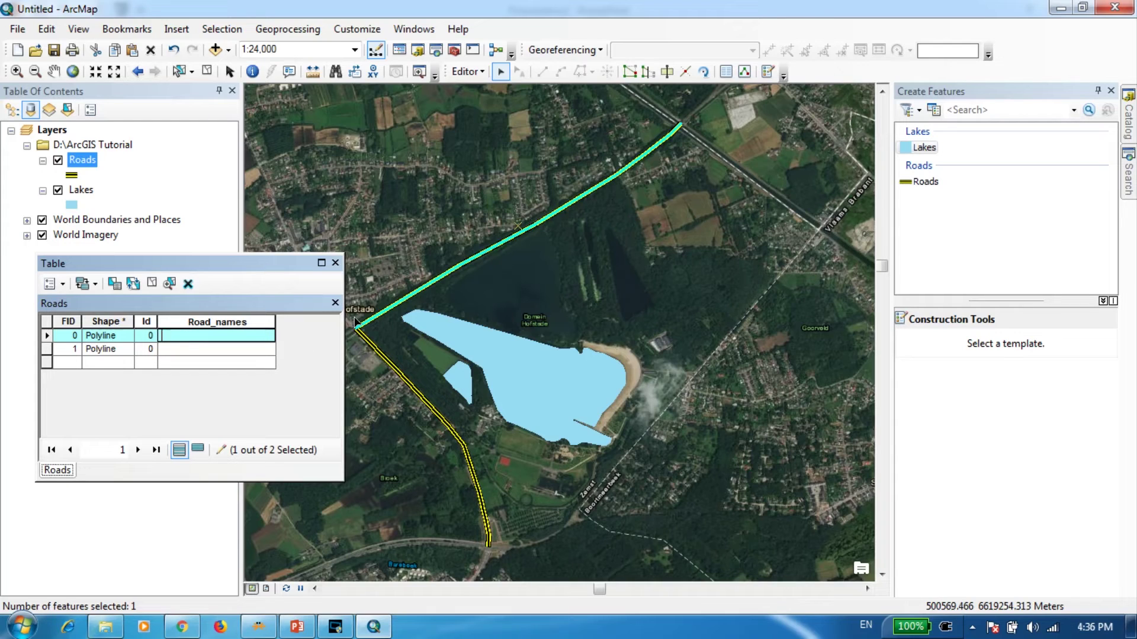
type("East-West ")
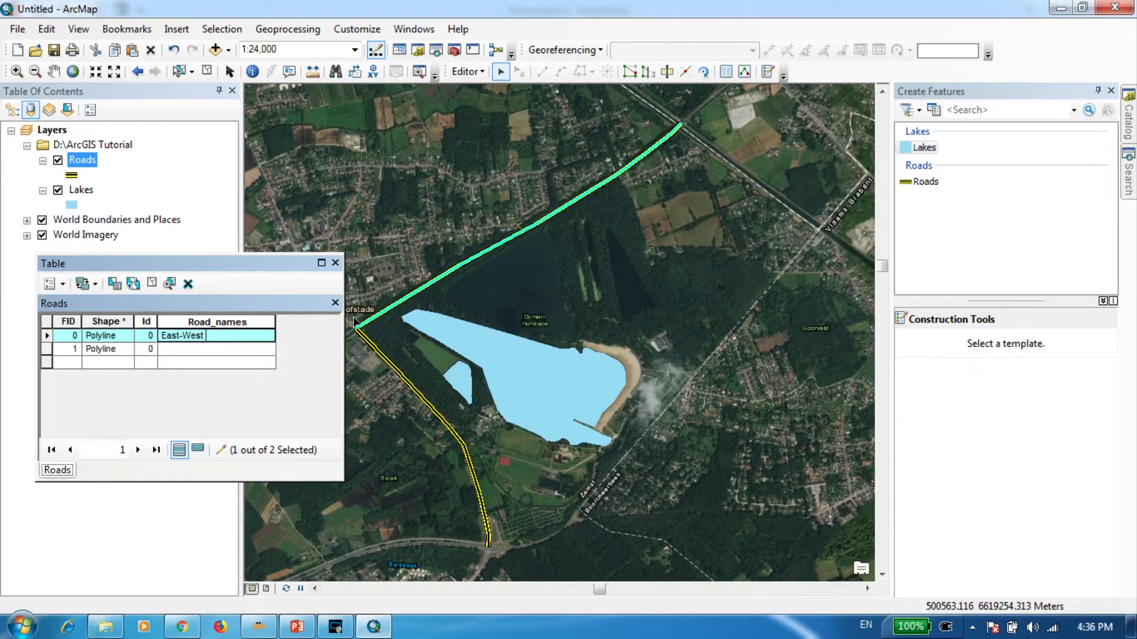
type("hoigHighway")
- Select the second road's record and enter North-South highway as its Road_names value
left_click(50, 349)
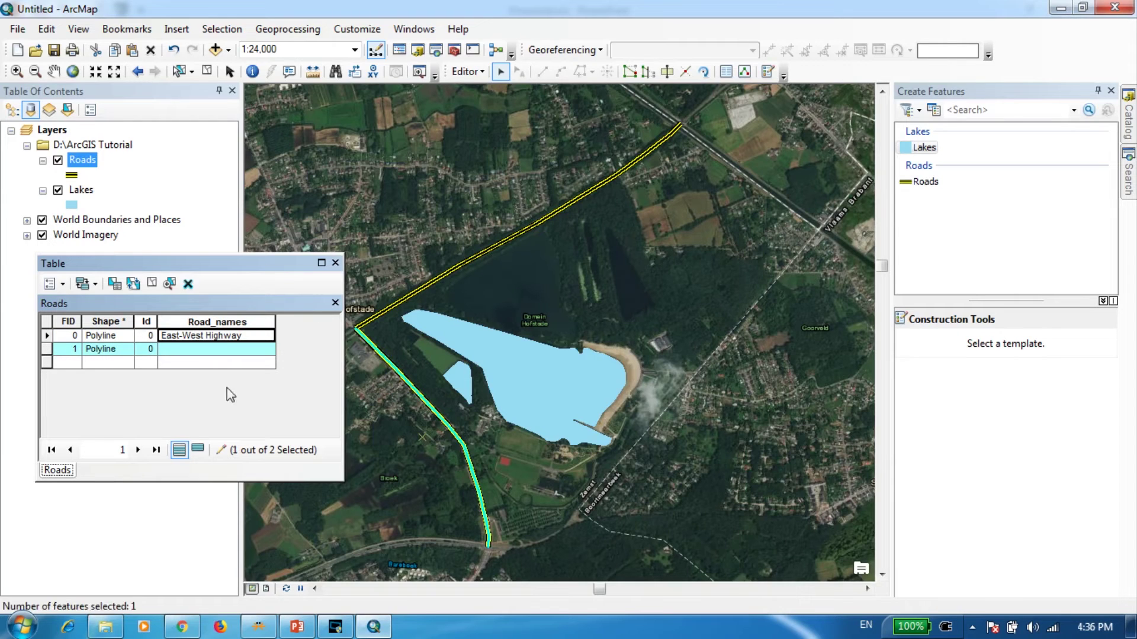
left_click(222, 345)
type("North-South highway")
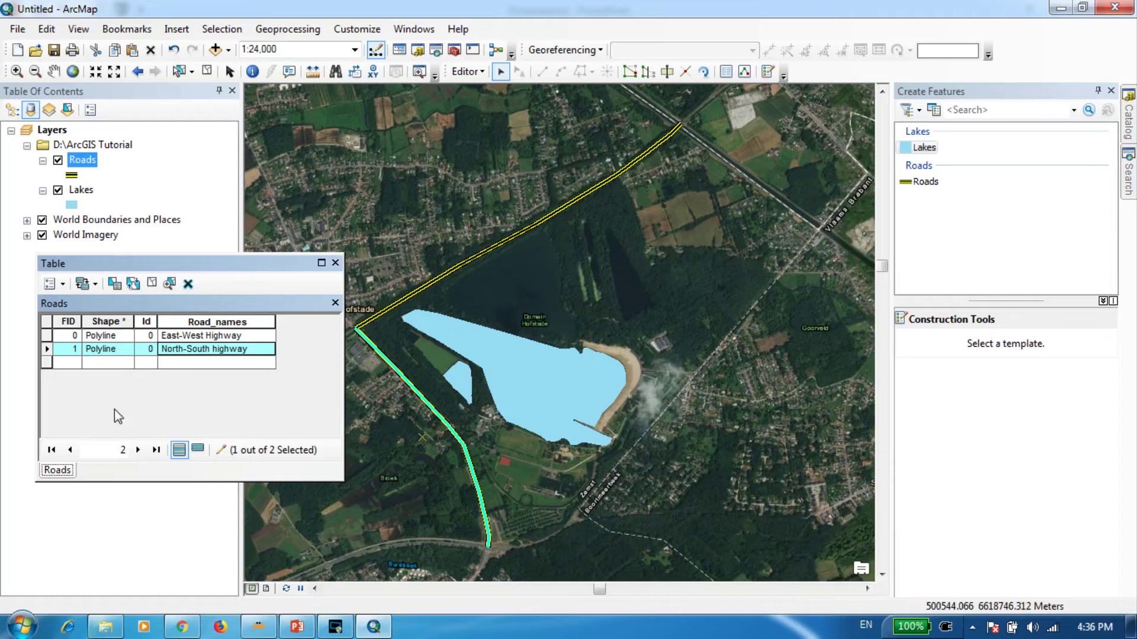
left_click(113, 364)
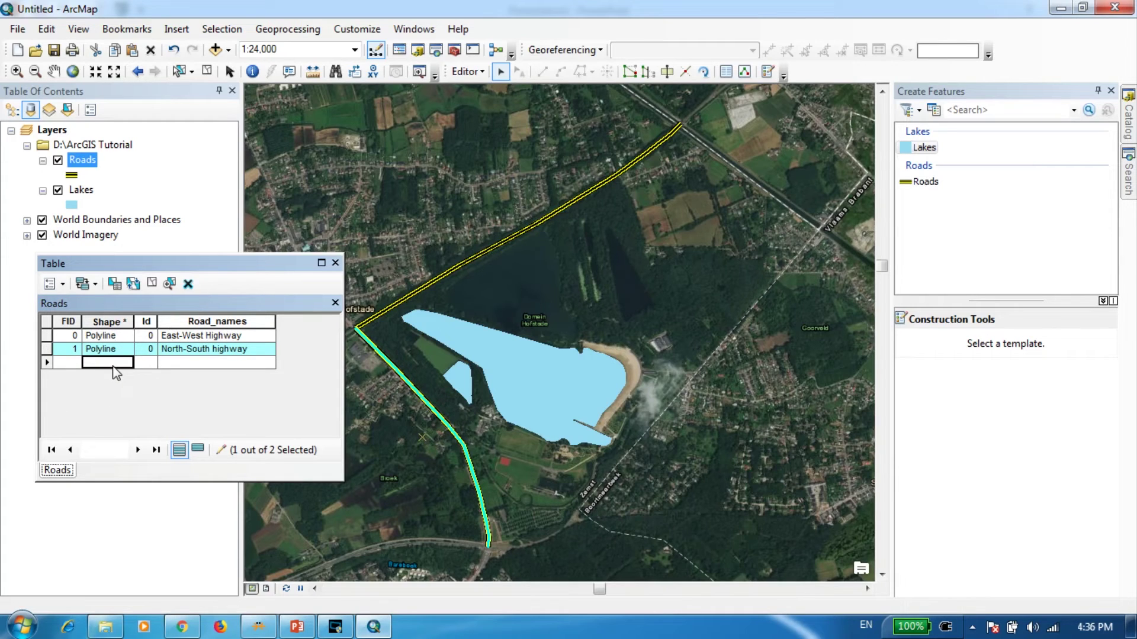
- Stop editing with the edits saved and close the Roads attribute table
left_click(479, 72)
left_click(511, 108)
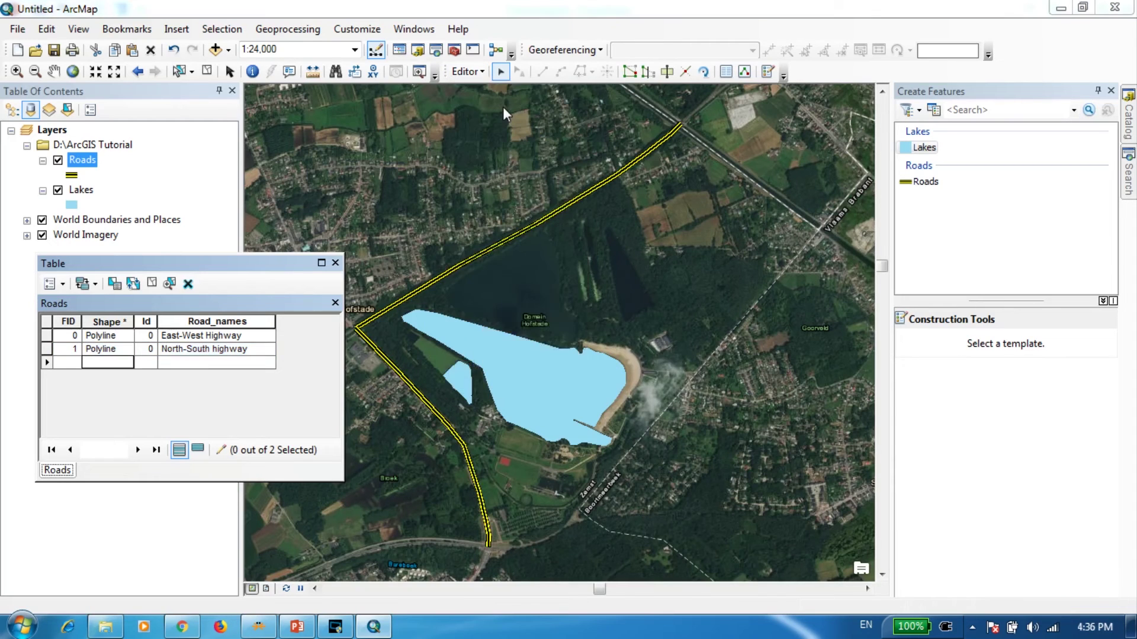
left_click(508, 367)
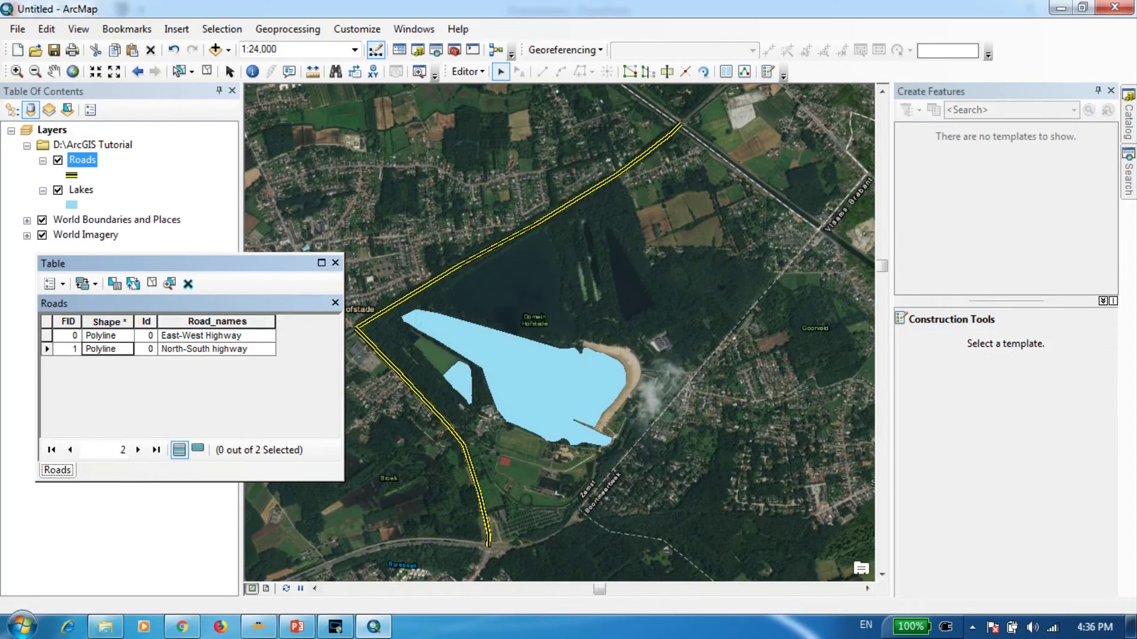
left_click(335, 263)
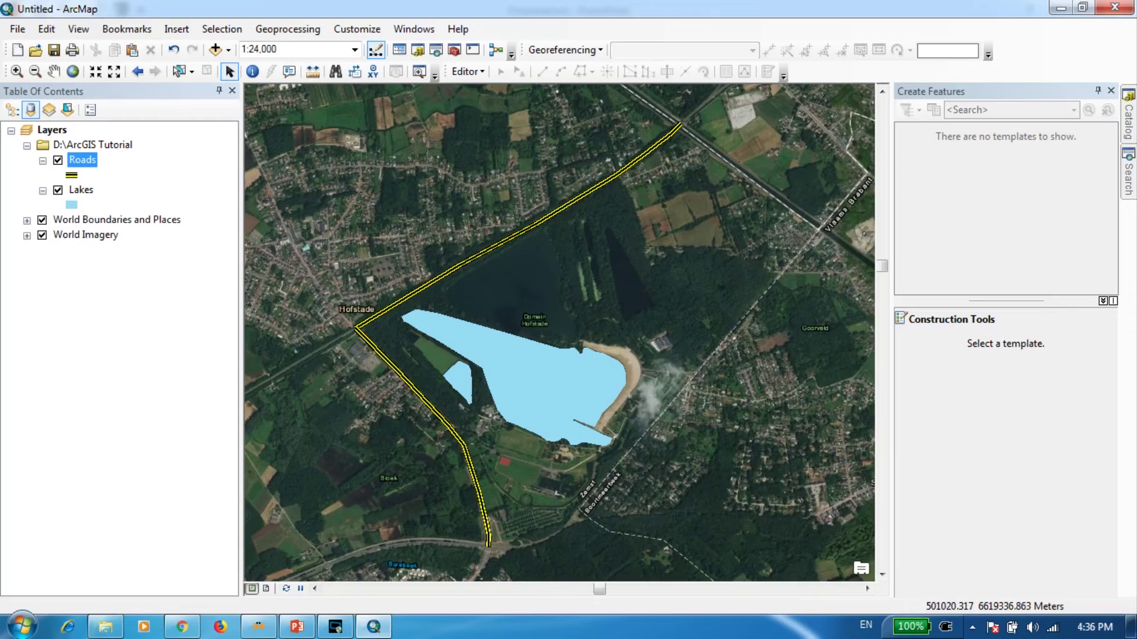
- Turn on labels for the Roads layer and use Road_names as the label field
scroll(559, 326, "up", 1)
scroll(569, 326, "up", 1)
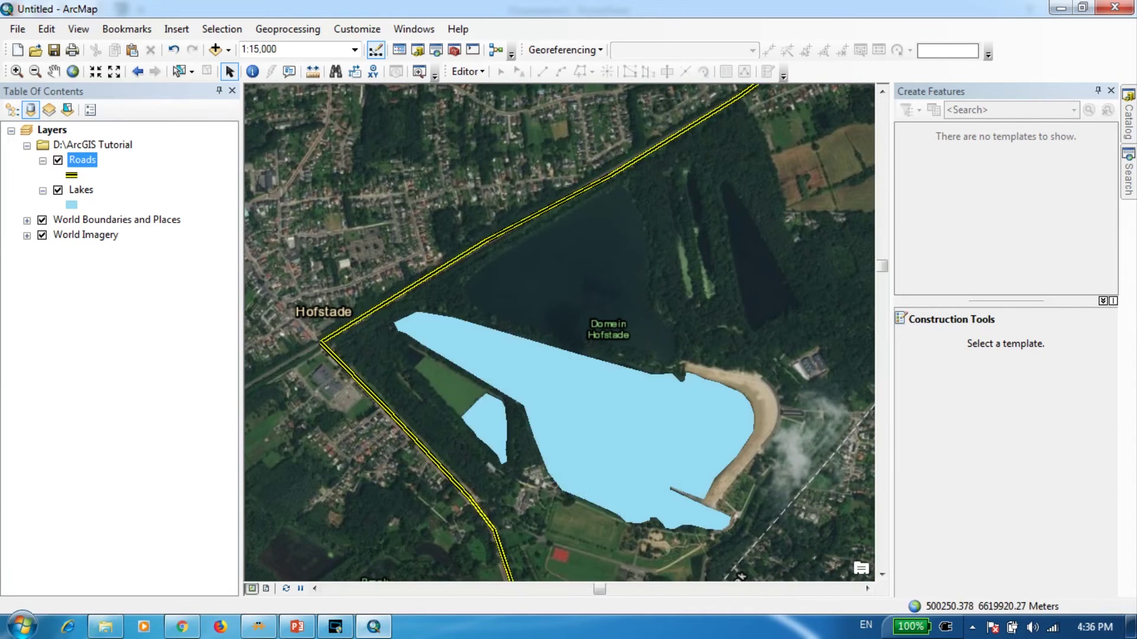
right_click(81, 162)
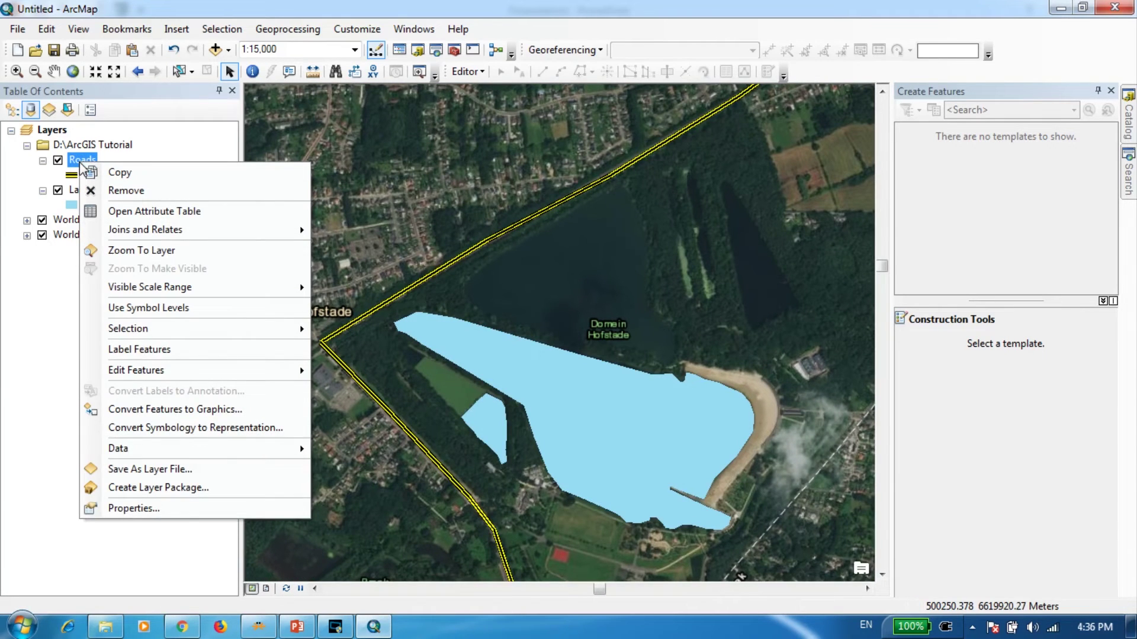
left_click(163, 508)
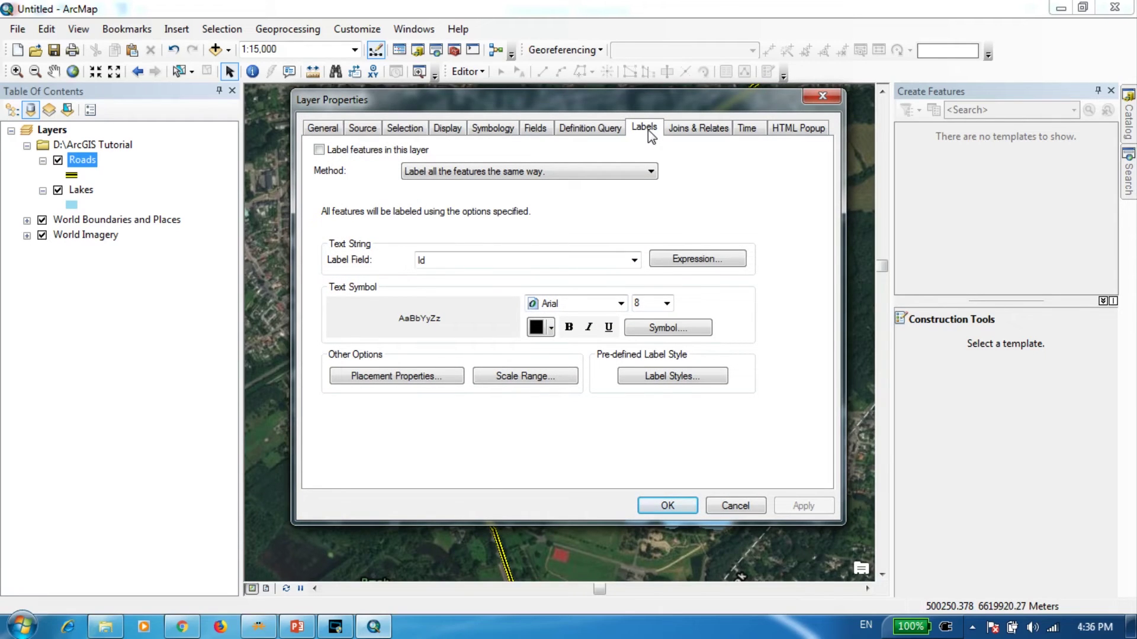
left_click(321, 152)
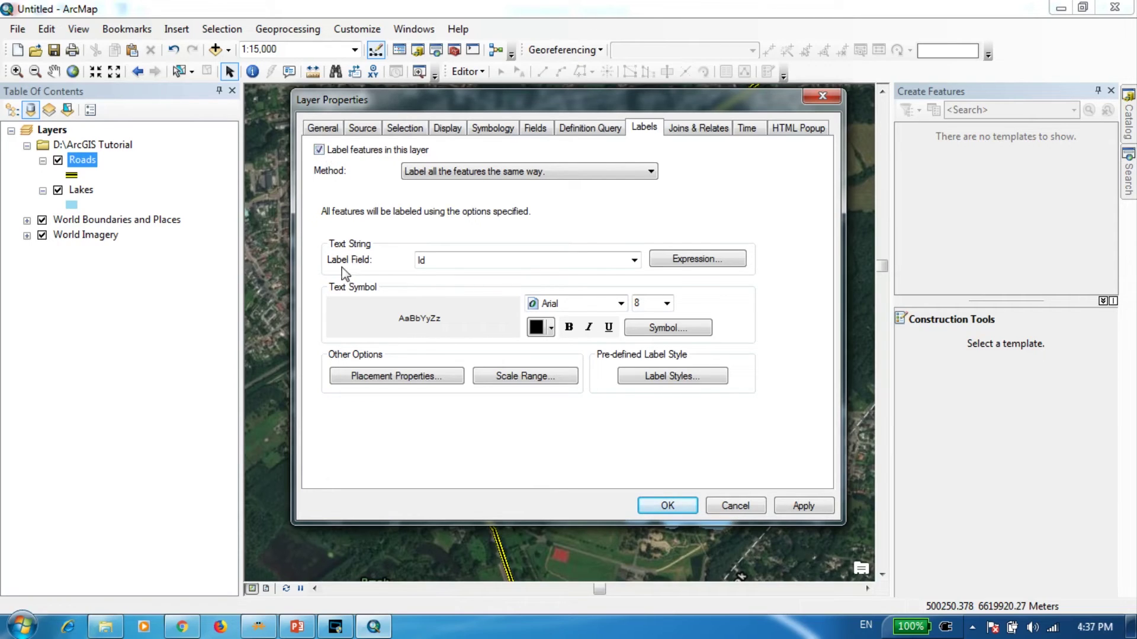
left_click(629, 262)
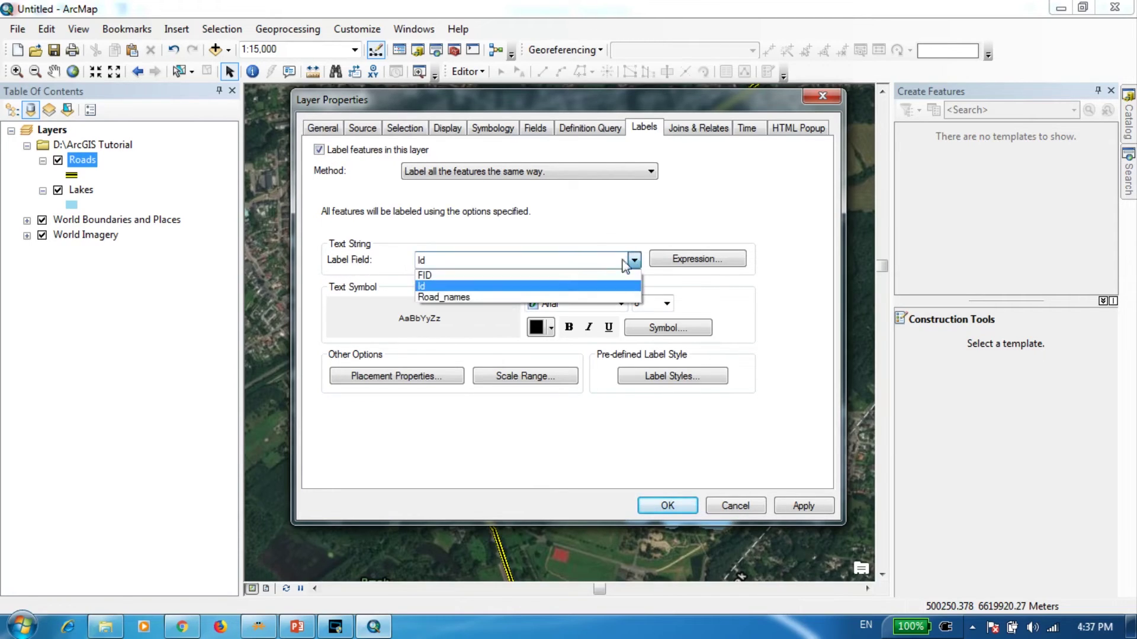
left_click(445, 299)
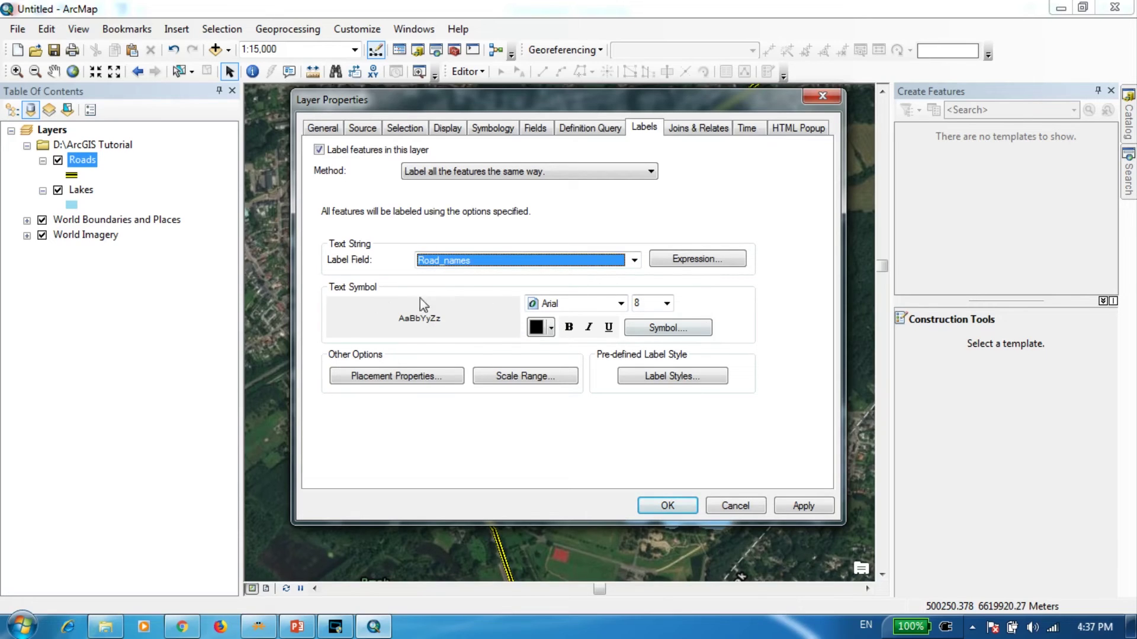
- Format the road labels as bold magenta Arial at size 12 and apply the layer properties
left_click(622, 304)
left_click(621, 304)
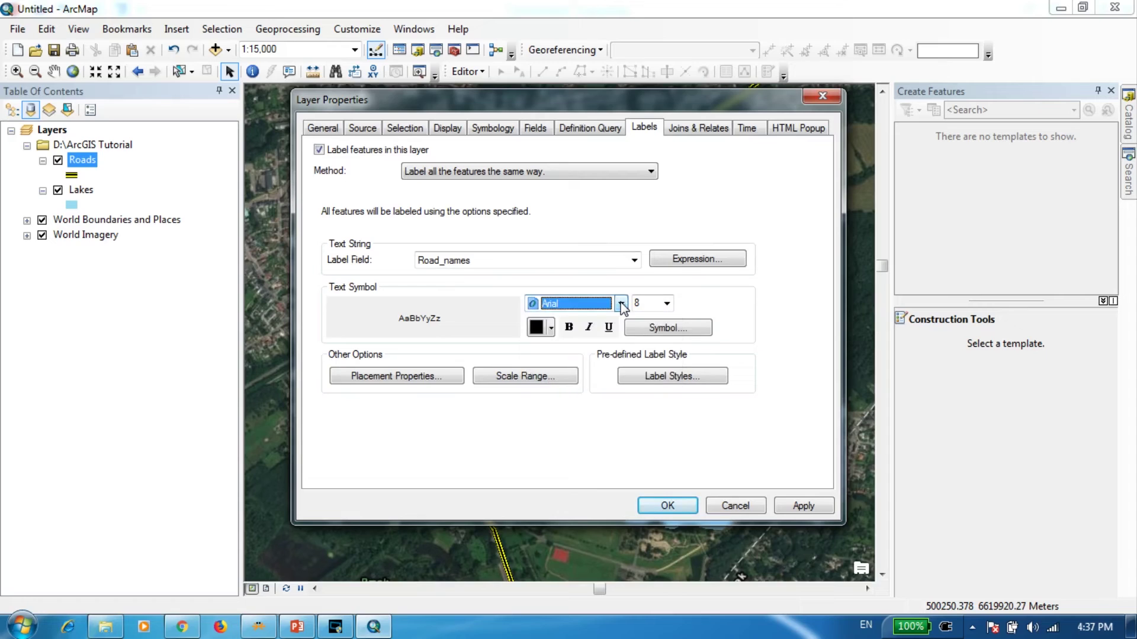
left_click(667, 303)
left_click(643, 362)
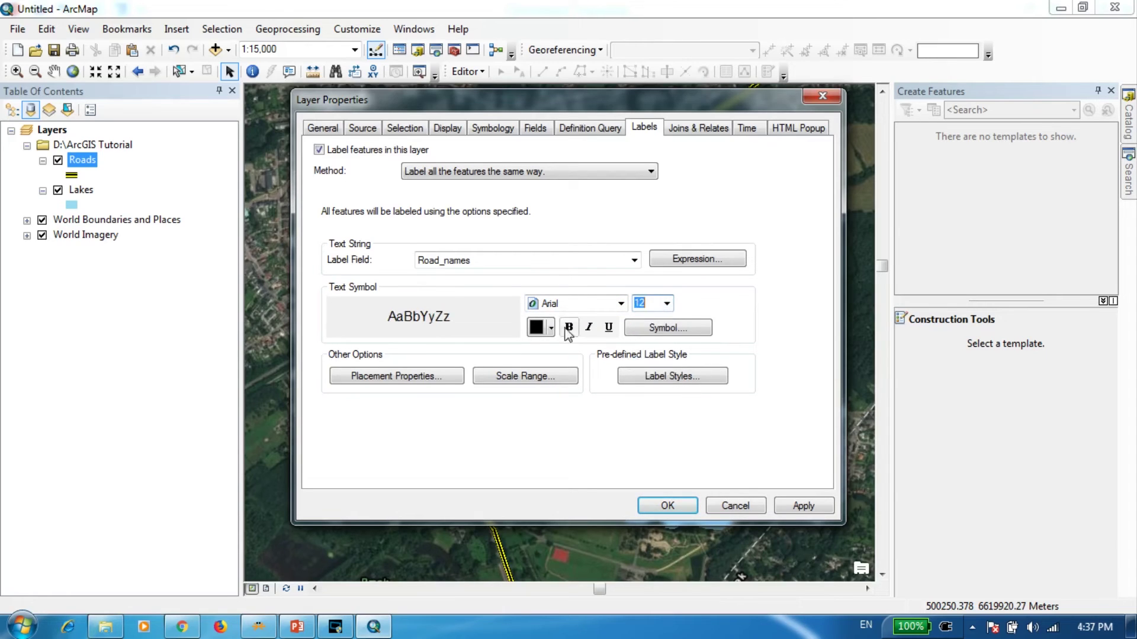
left_click(551, 327)
left_click(700, 401)
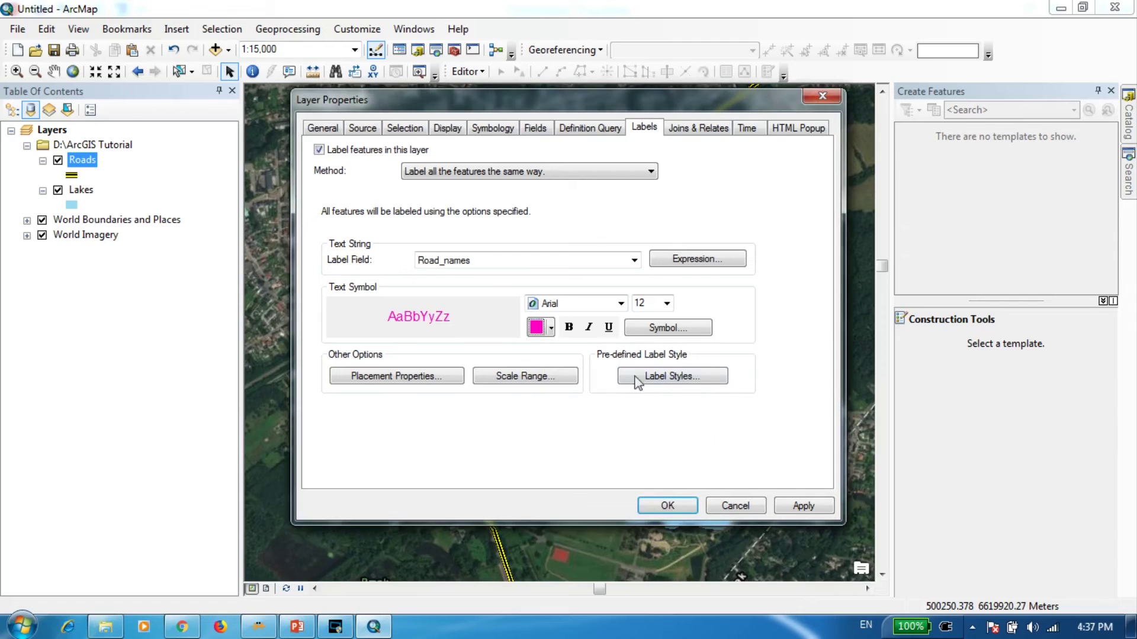
left_click(569, 327)
left_click(804, 507)
left_click(667, 506)
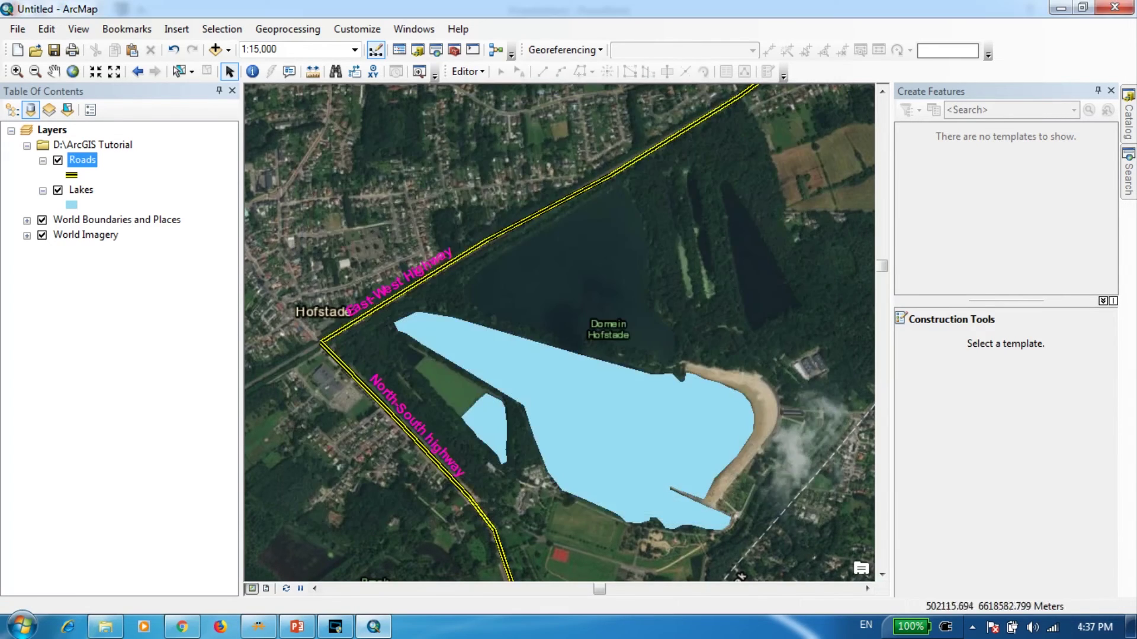
- Add a field named Lake_names of type Text with length 50 to the Lakes attribute table
scroll(488, 344, "up", 1)
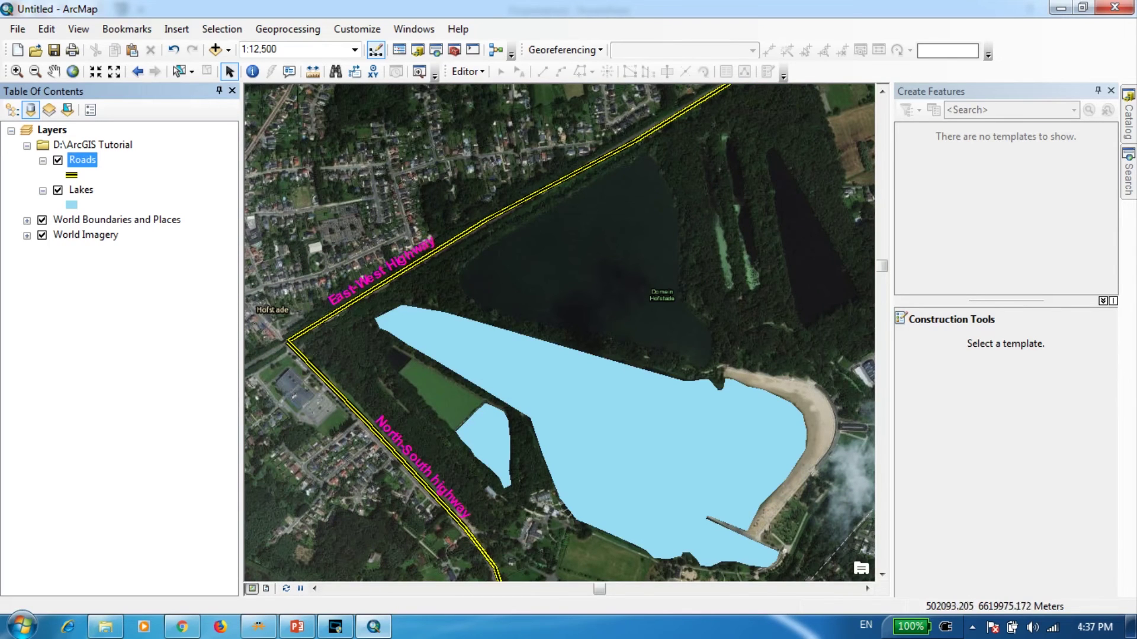
left_click_drag(661, 397, 642, 318)
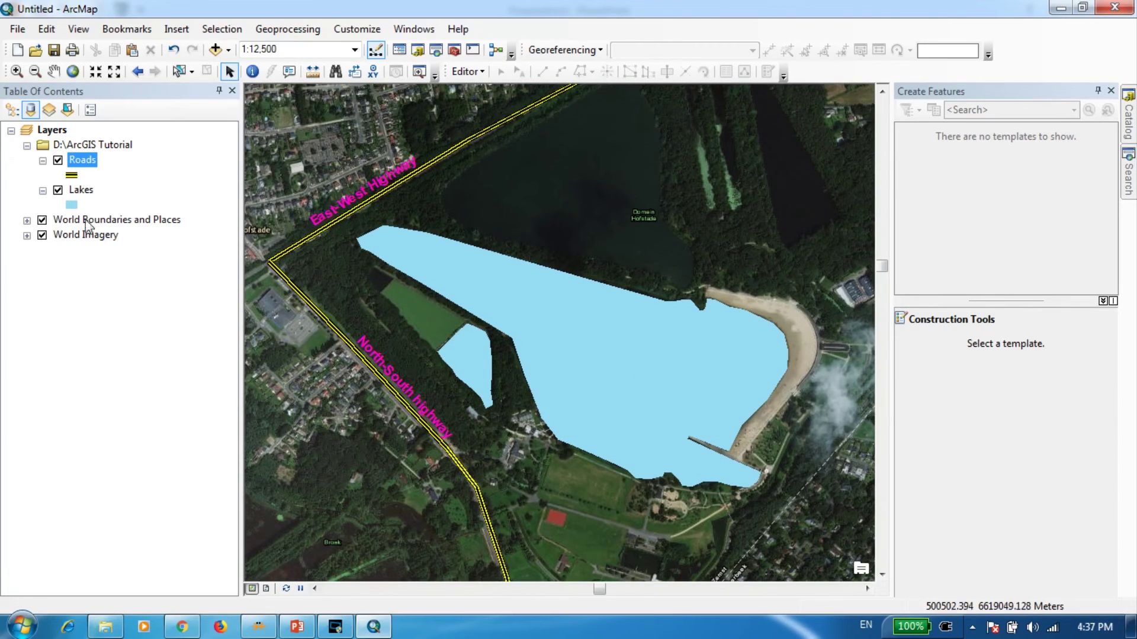
right_click(87, 190)
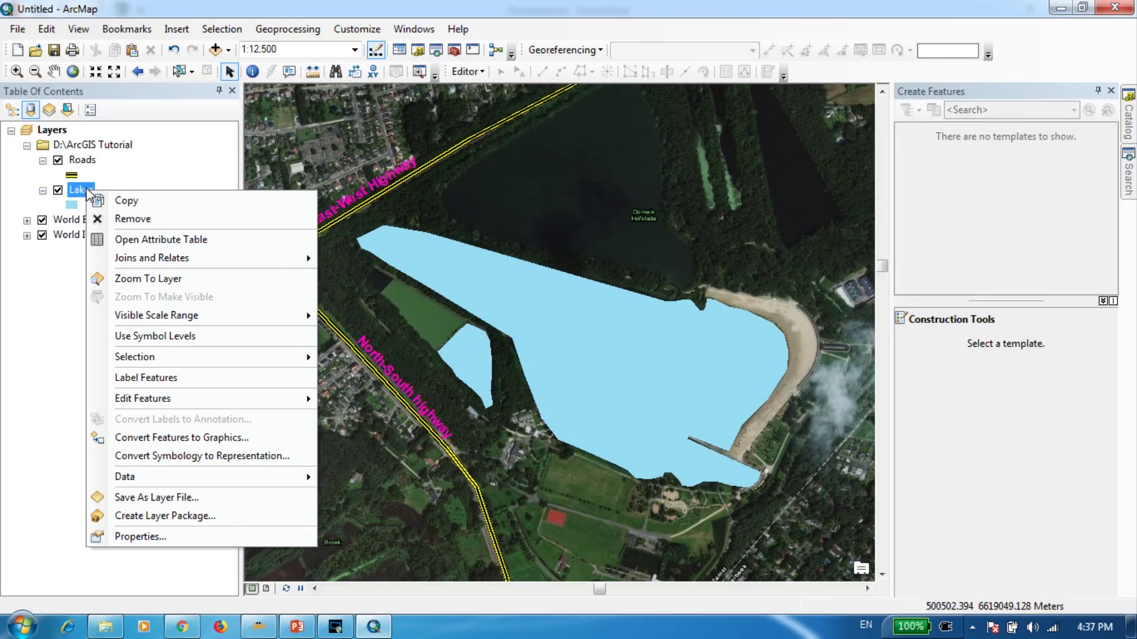
left_click(147, 240)
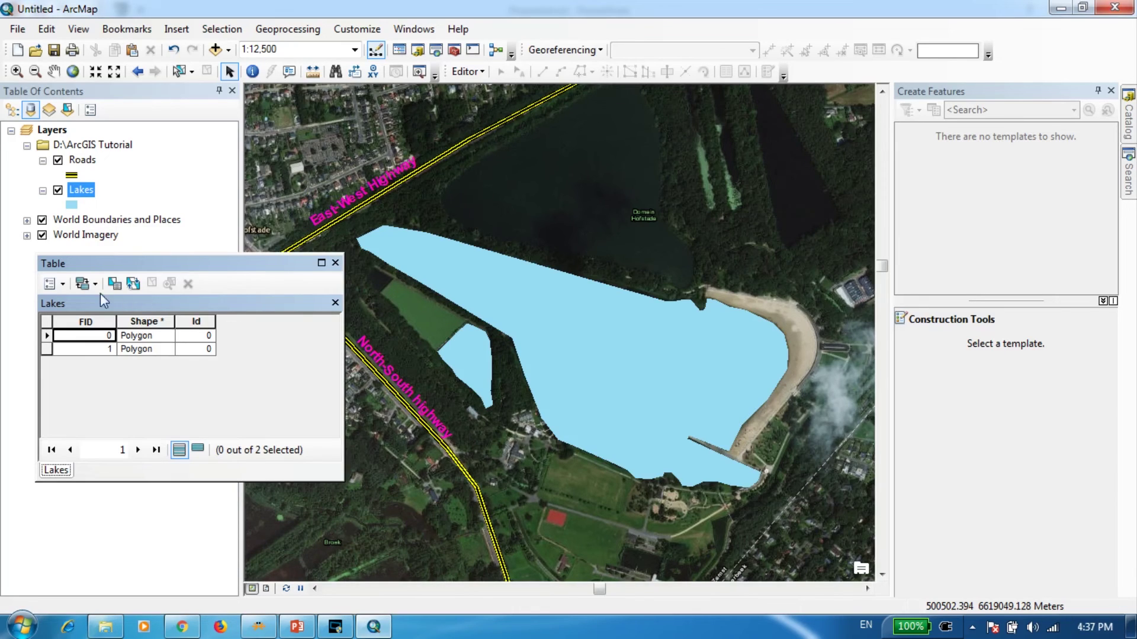
left_click(63, 285)
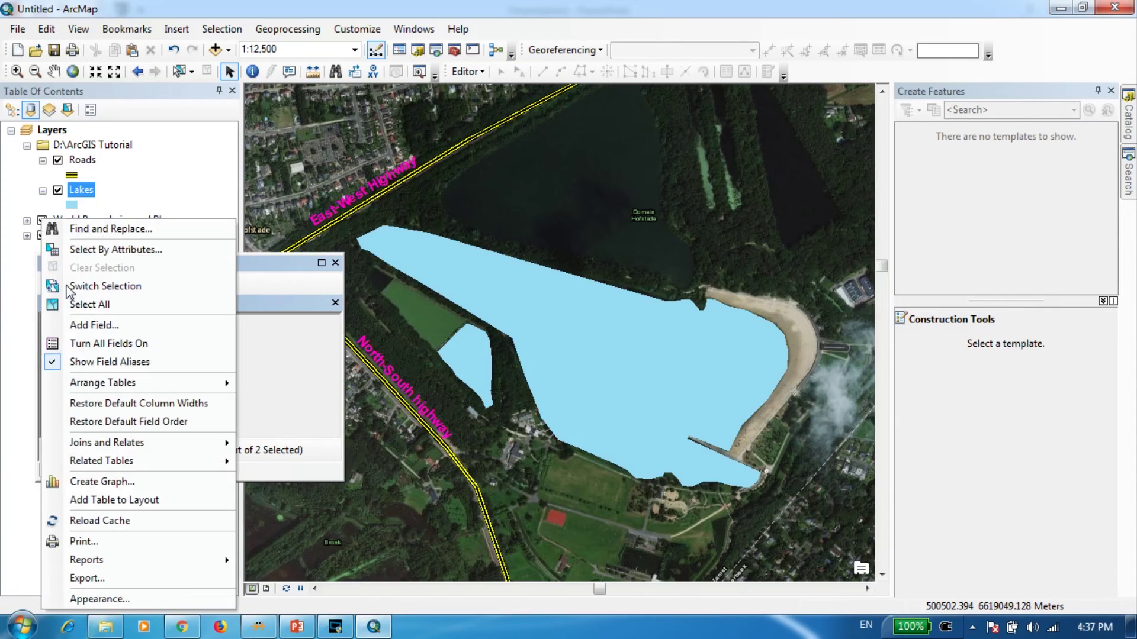
left_click(89, 323)
type("Lake_names")
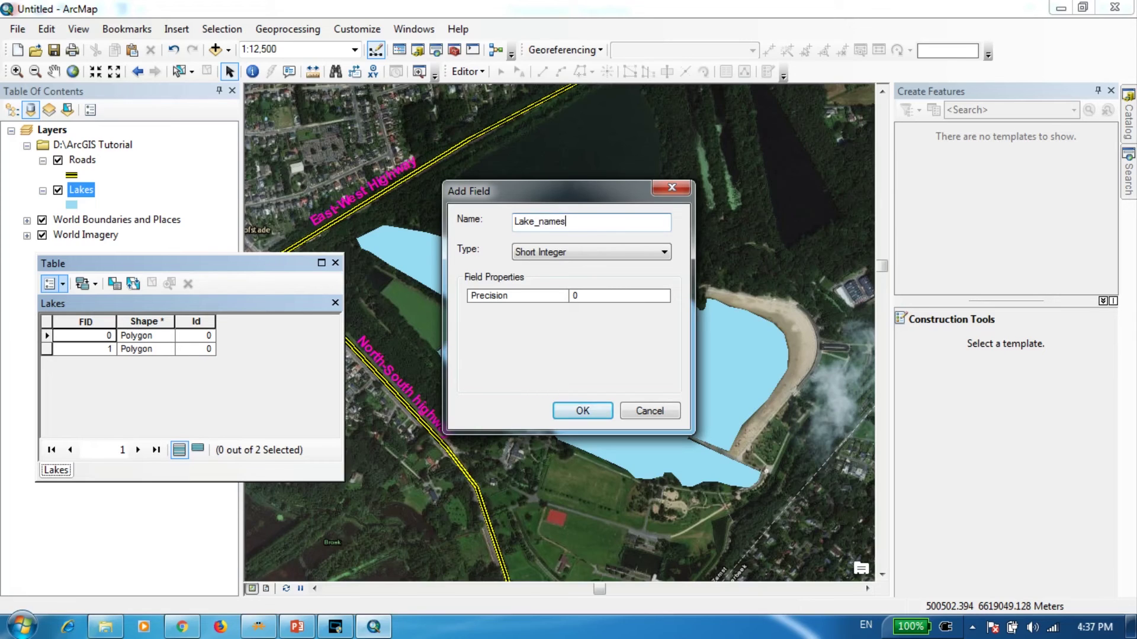
left_click(664, 253)
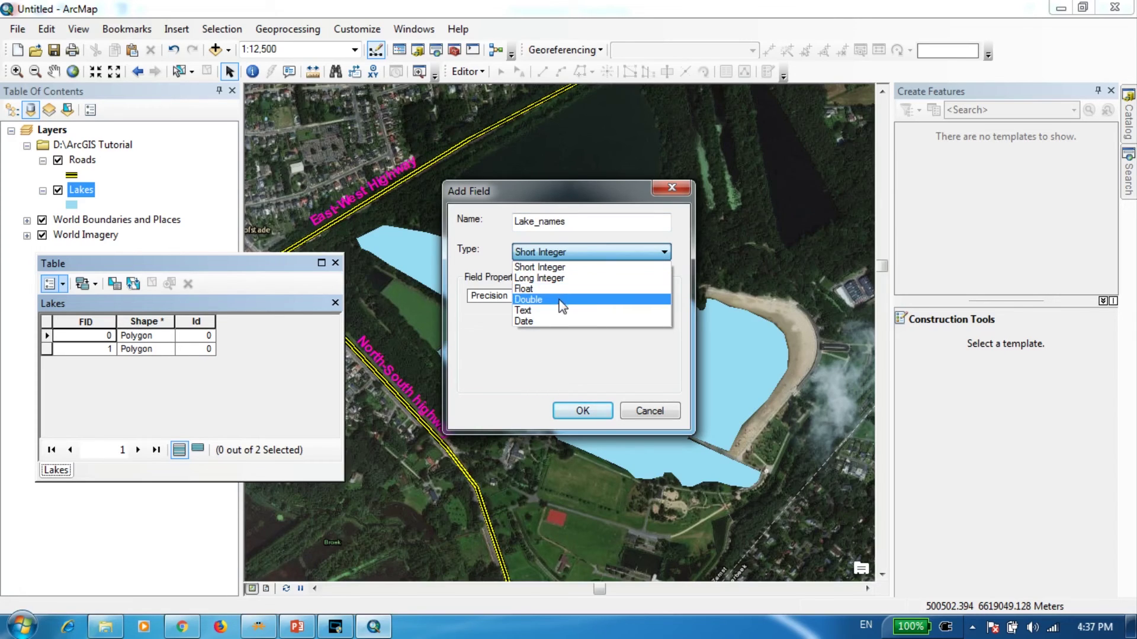
left_click(537, 312)
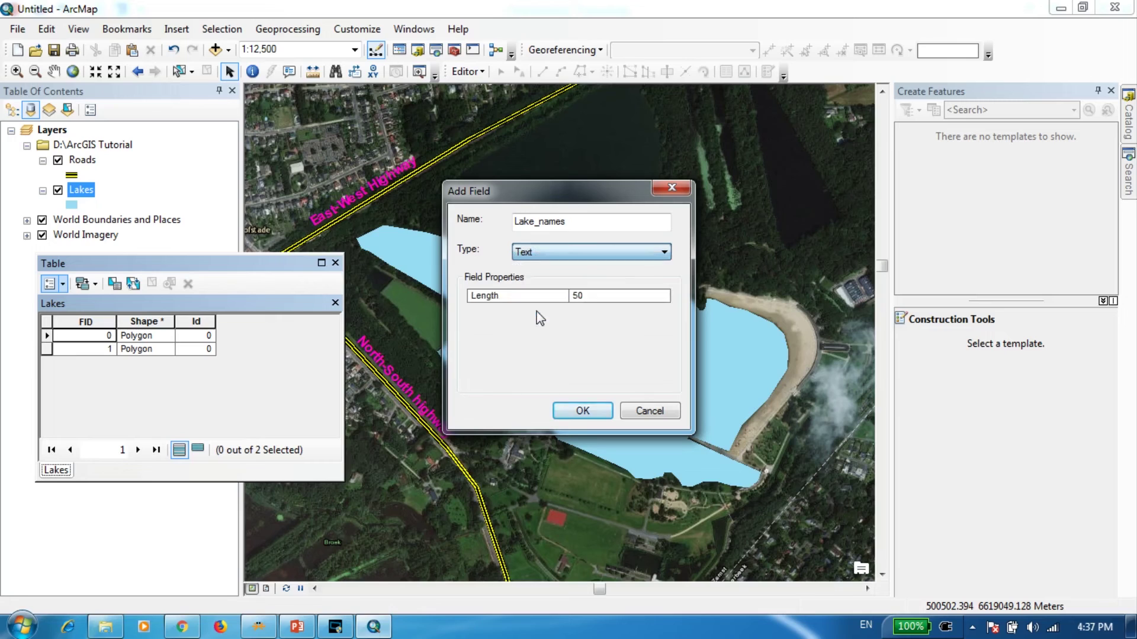
left_click(582, 411)
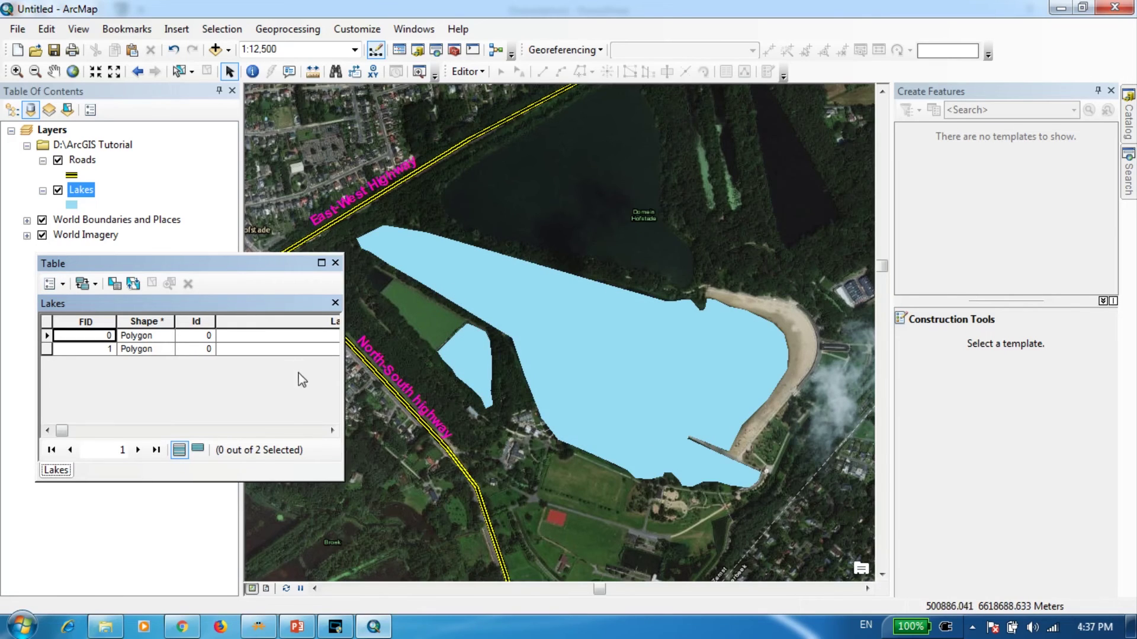
- Start an editing session for the lake names and continue past the spatial reference warnings
left_click(464, 72)
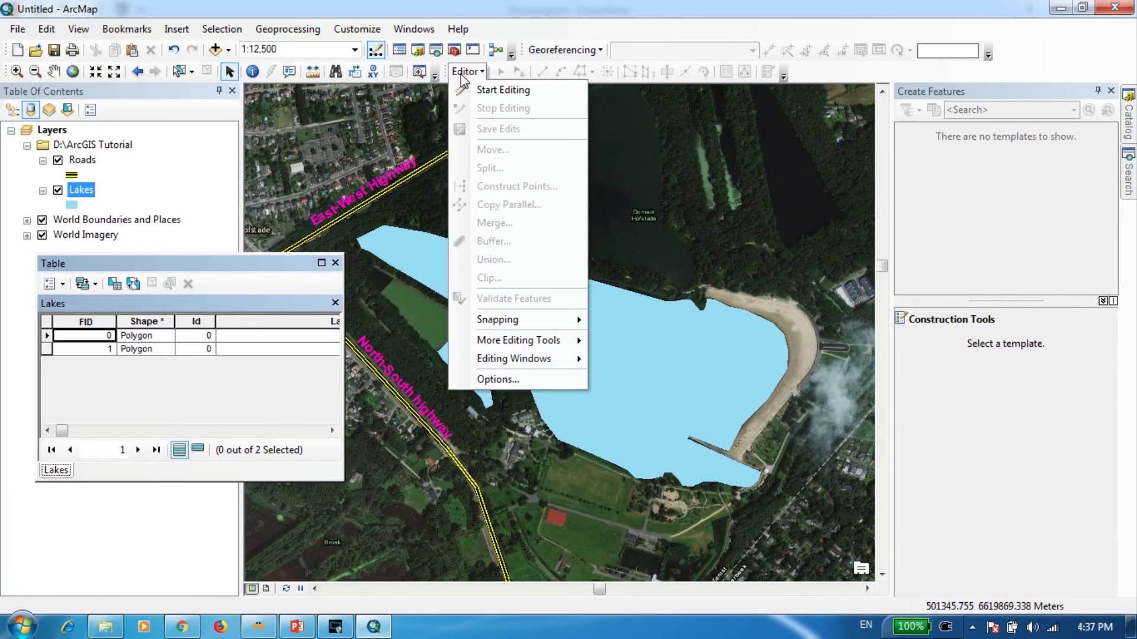
left_click(502, 90)
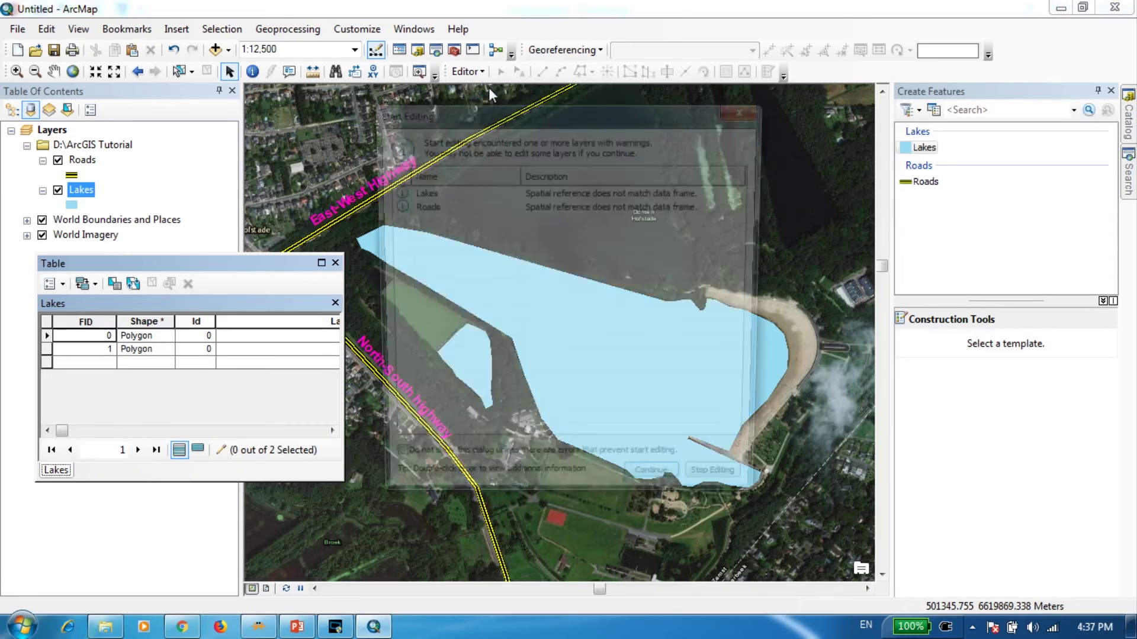
left_click(431, 195)
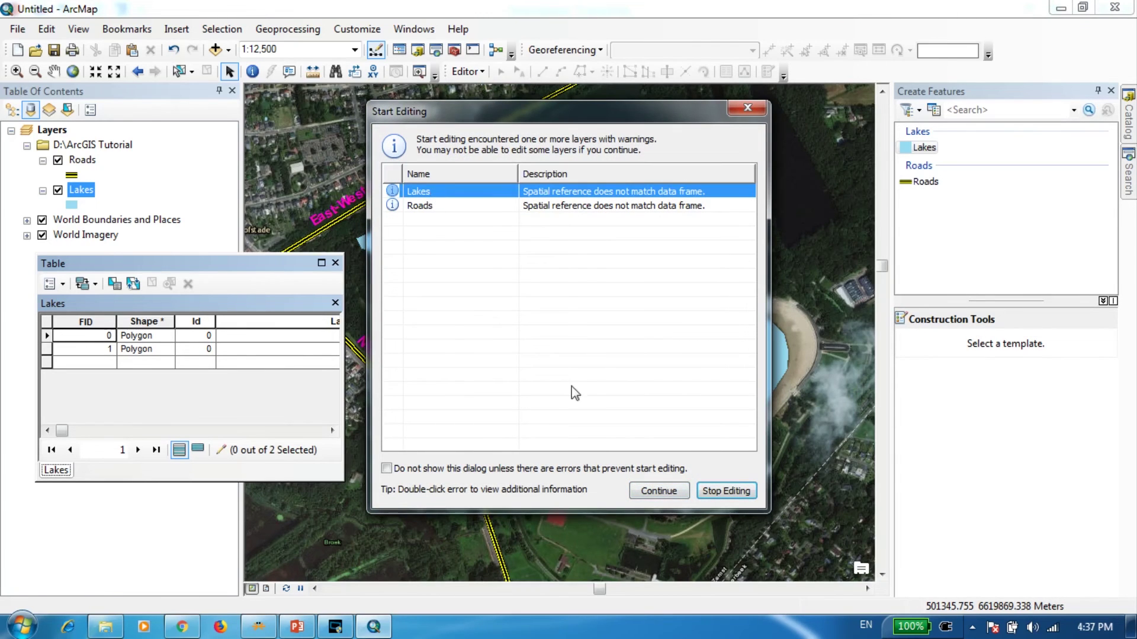
left_click(659, 491)
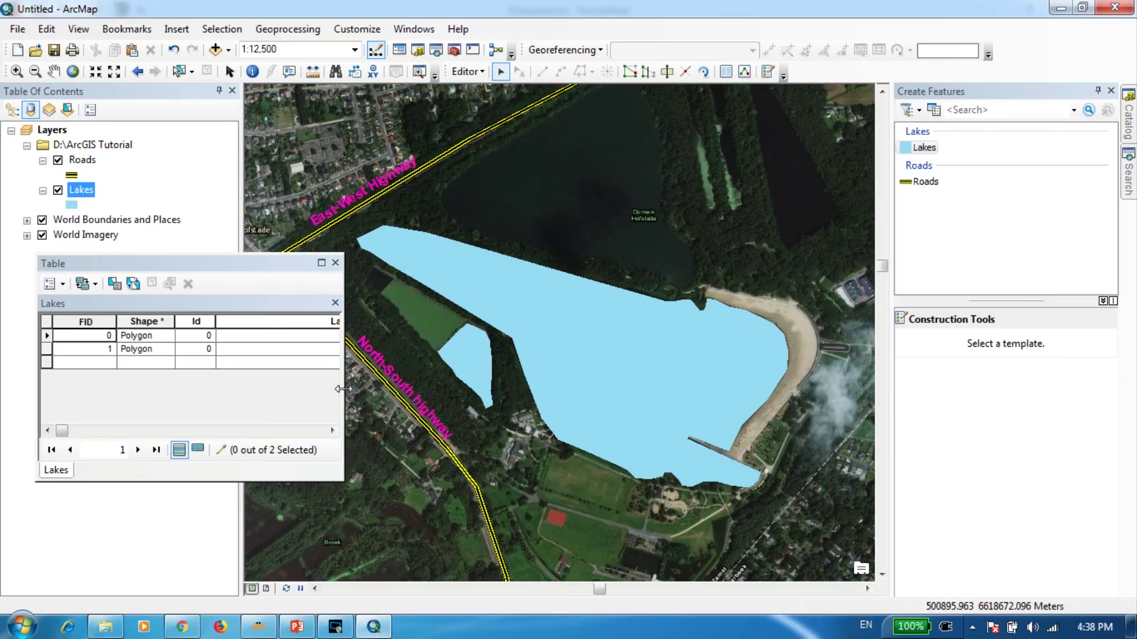
- Widen the Lakes table window and narrow the Lake_names column so that all columns fit
left_click_drag(343, 389, 399, 389)
left_click(384, 429)
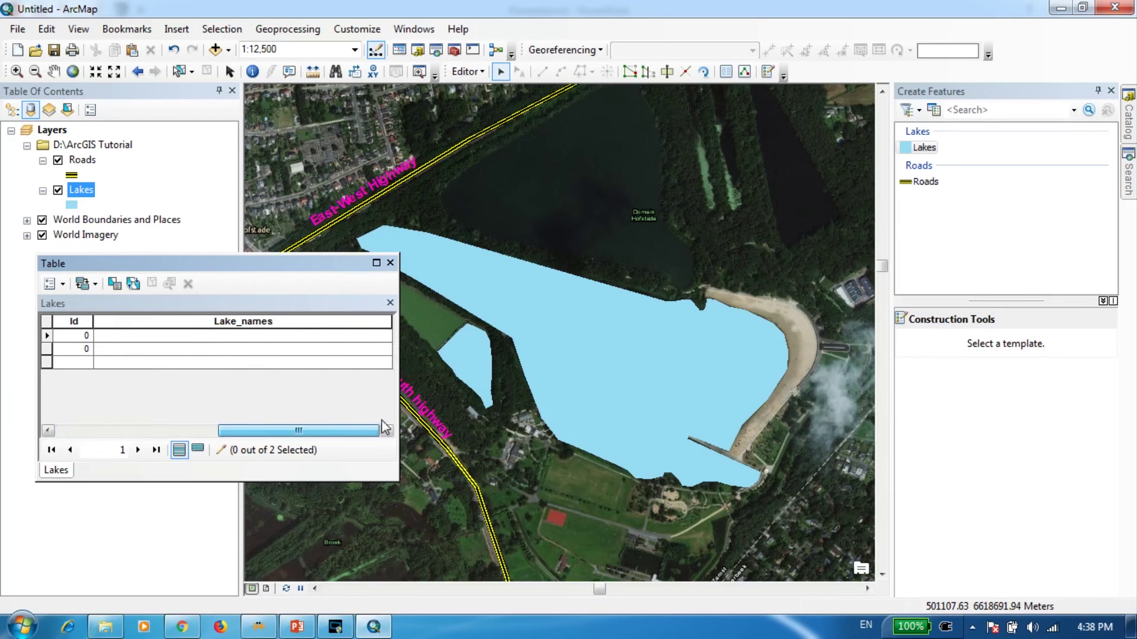
left_click(56, 471)
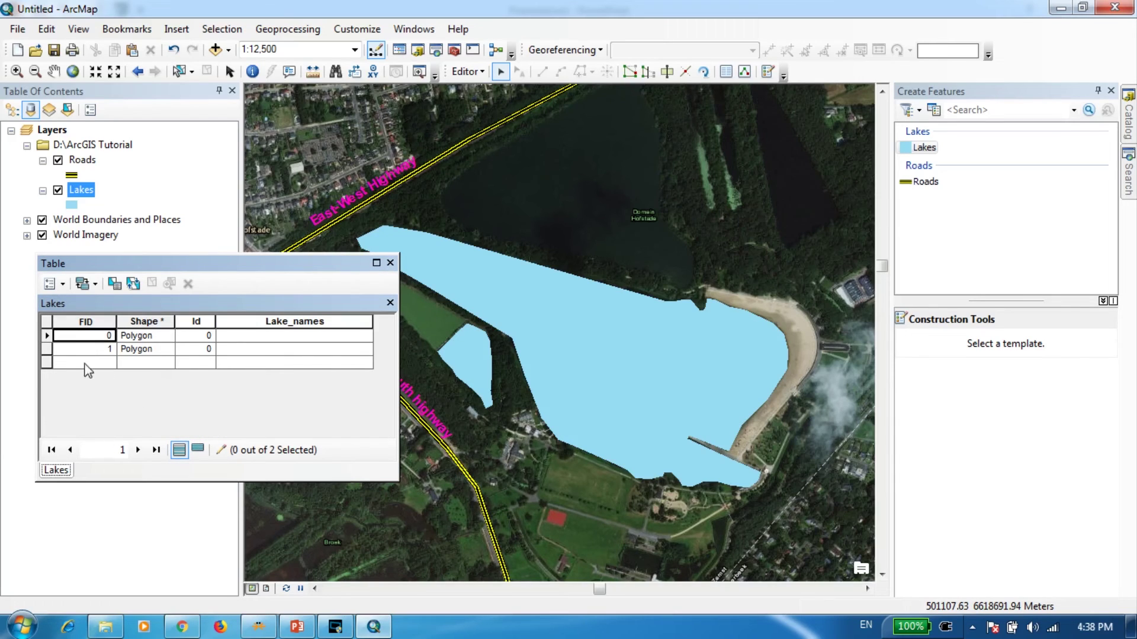
- Select the large lake's record and enter Lake1 as its Lake_names value
left_click(46, 336)
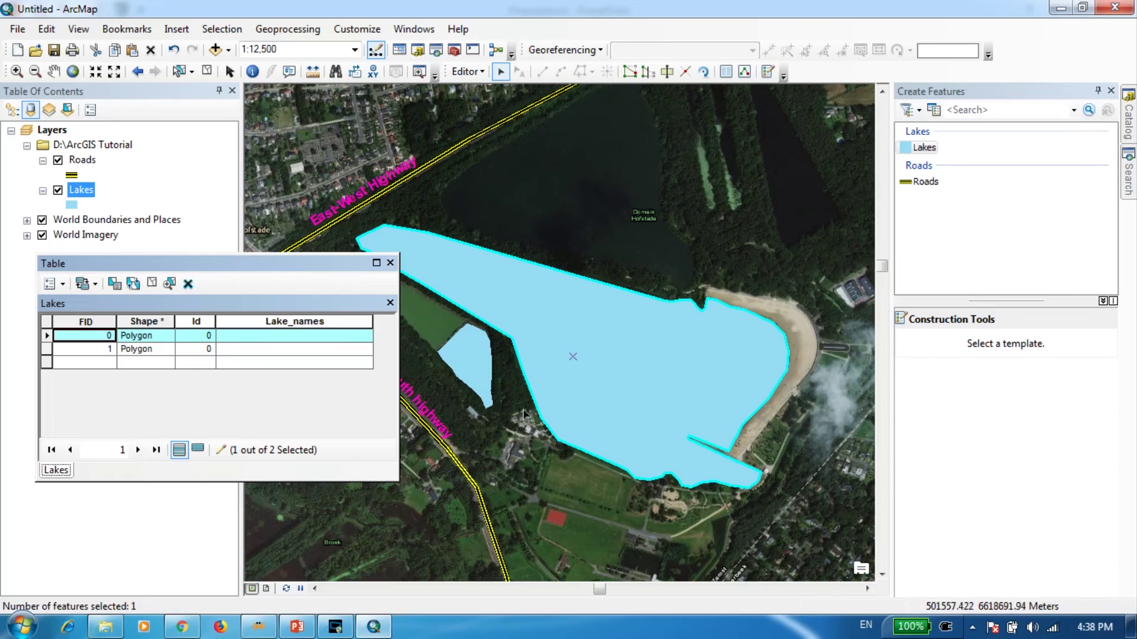
left_click(267, 336)
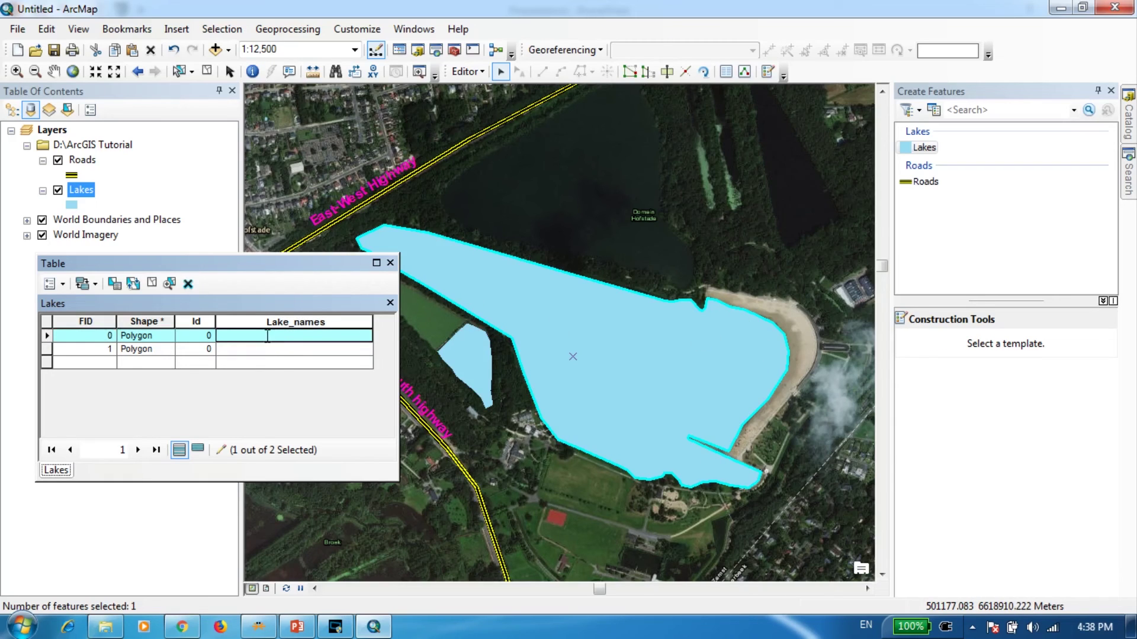
type("Lake1")
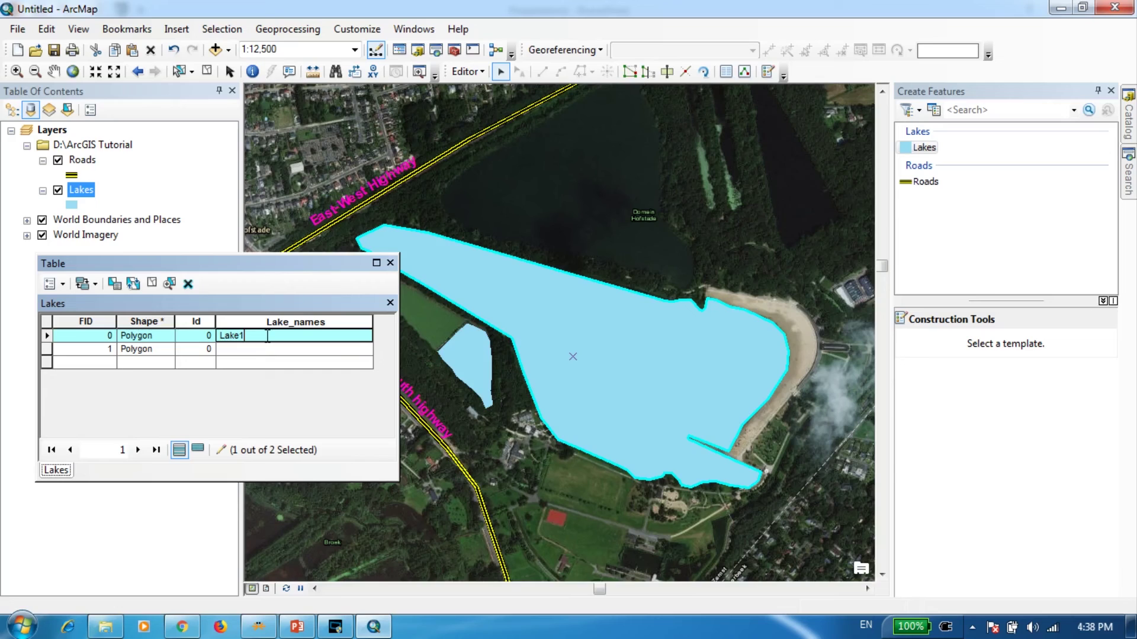
- Select the small lake's record and enter Lake2 as its Lake_names value
left_click(47, 349)
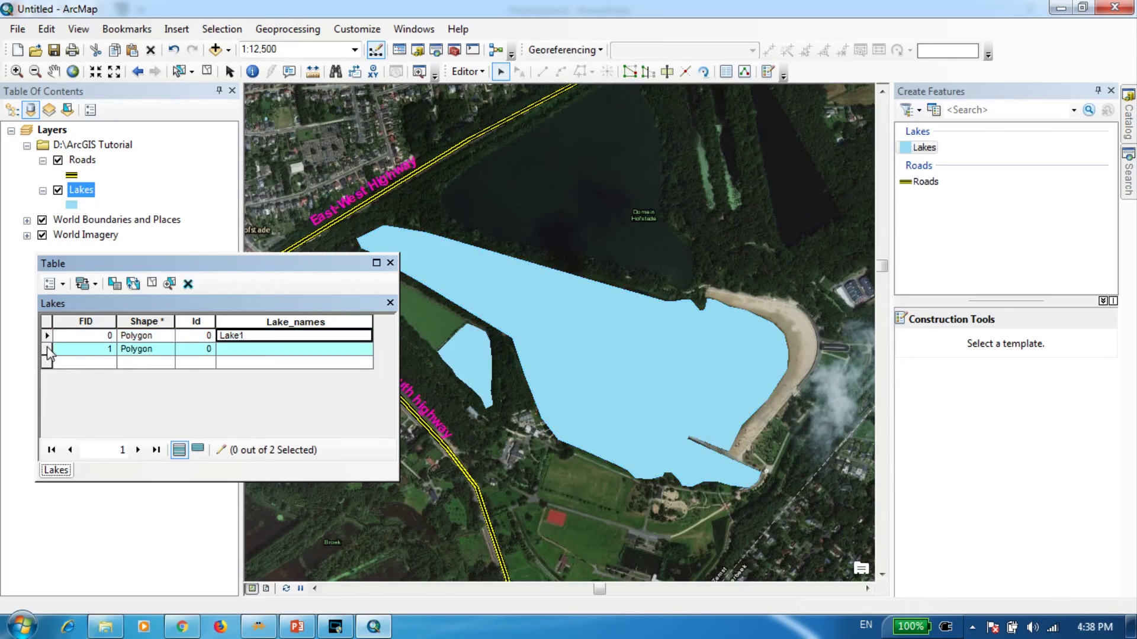
left_click(249, 349)
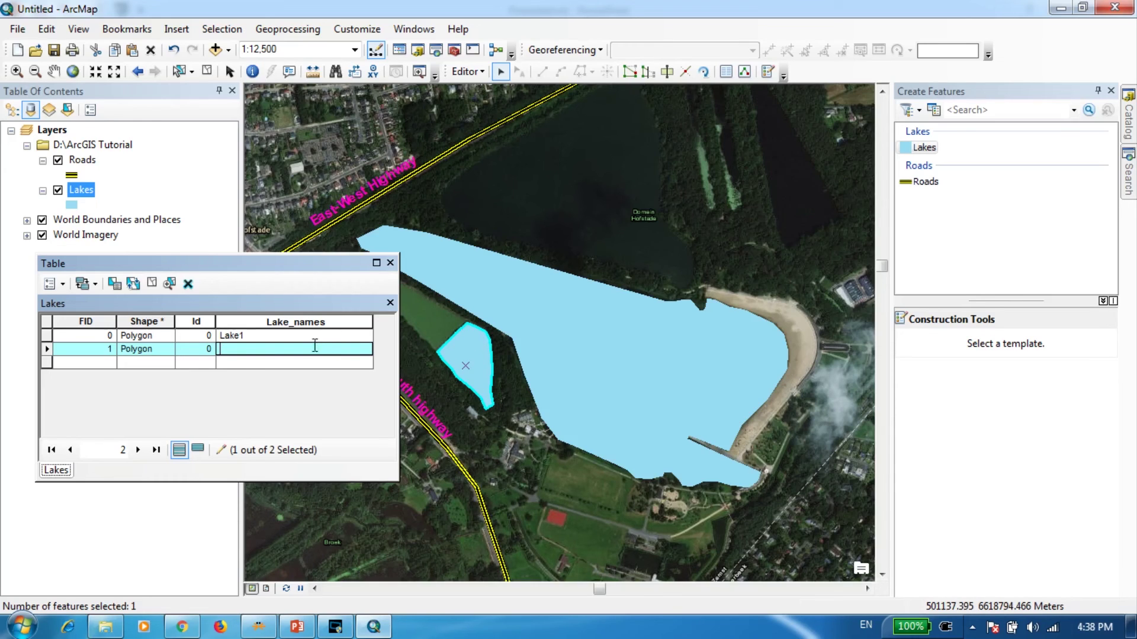
type("Lake2")
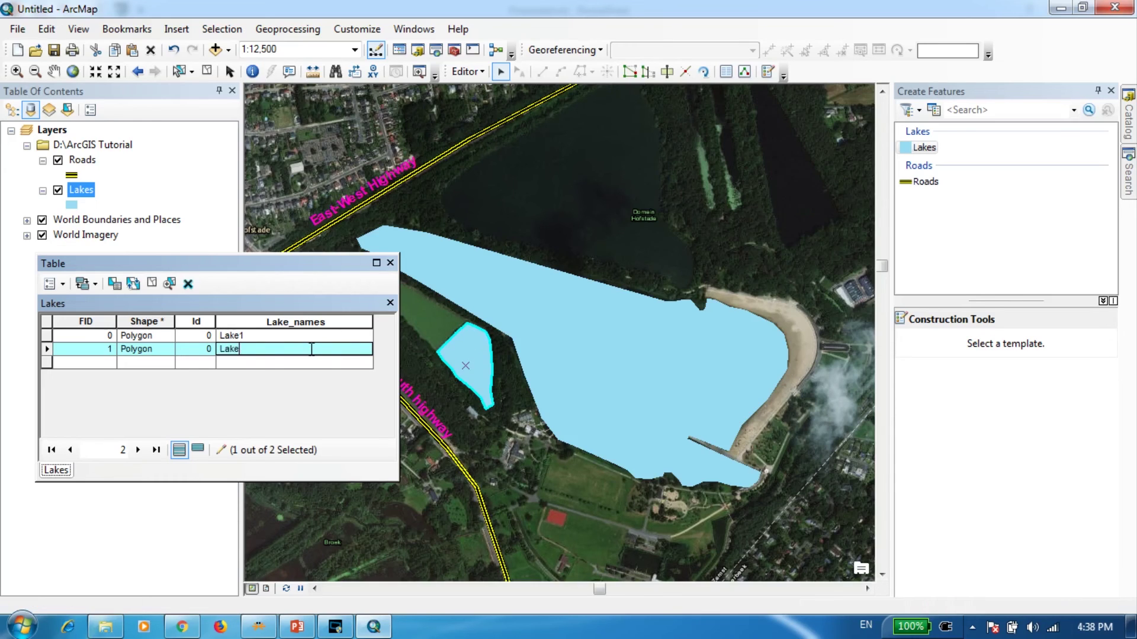
- Stop the editing session, saving the lake name edits, and close the Lakes attribute table
left_click(472, 72)
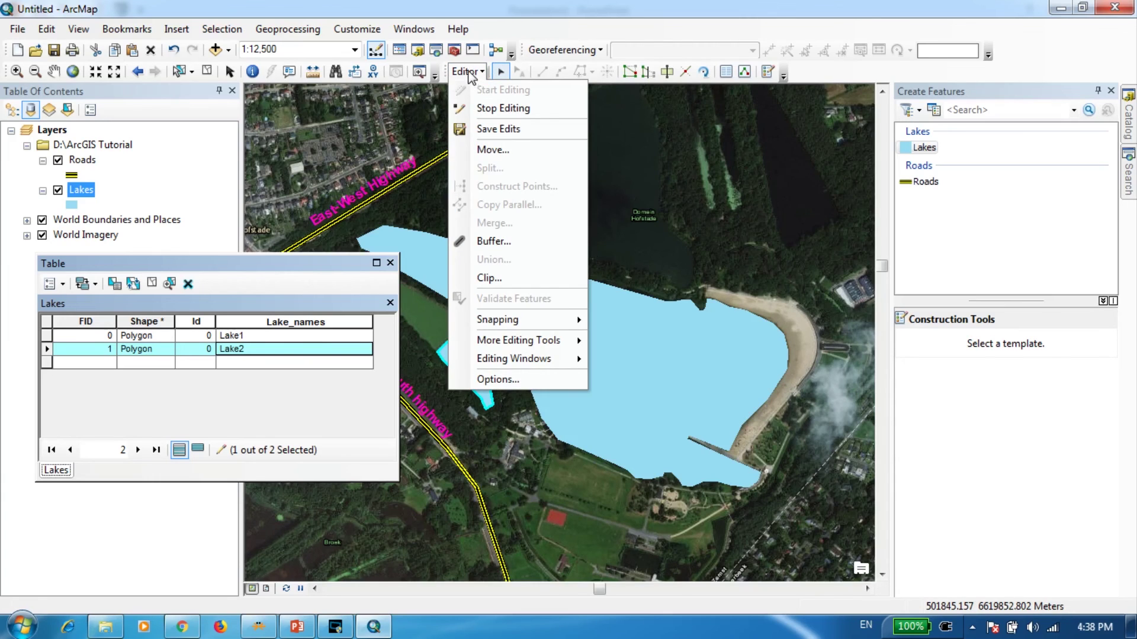
left_click(502, 110)
left_click(502, 366)
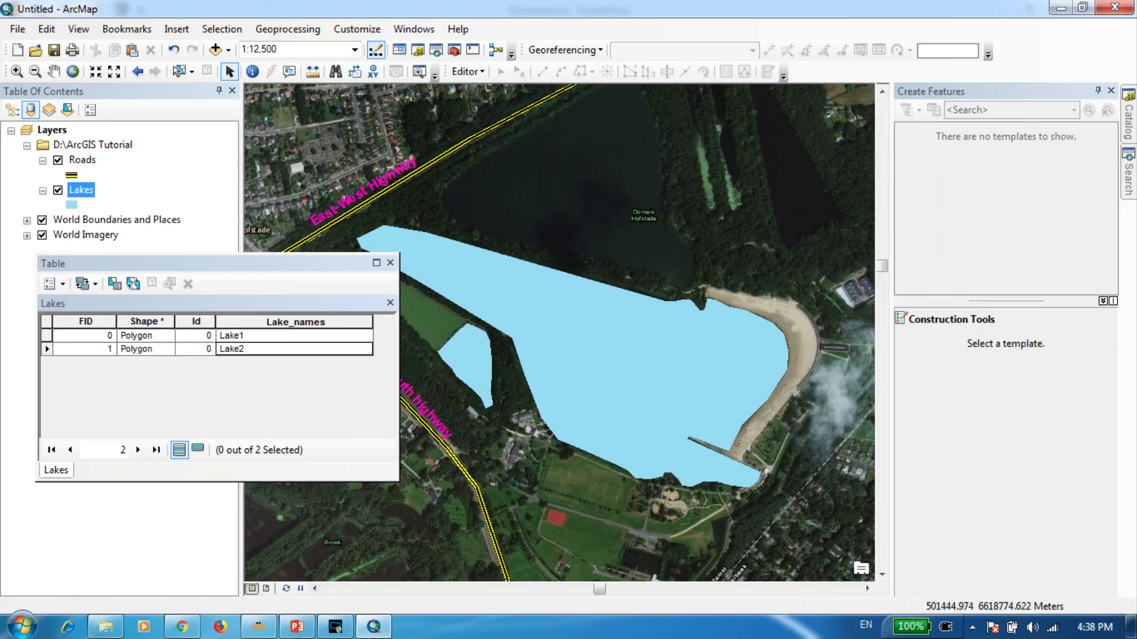
left_click(391, 263)
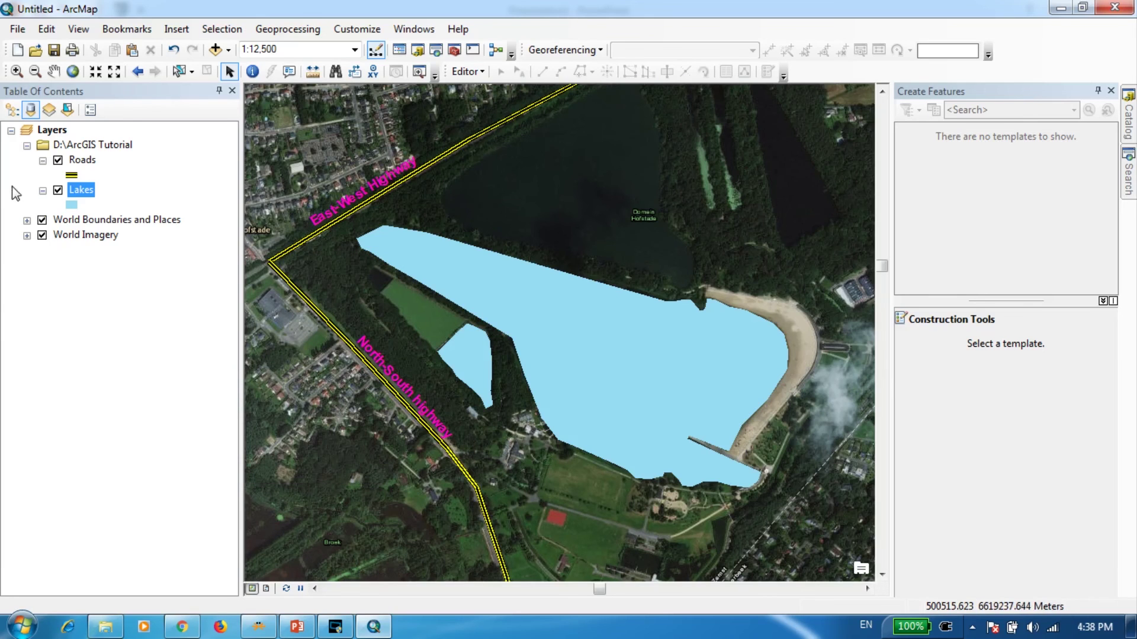
- Turn on feature labels in the Lakes layer's properties and use Lake_names as the label field
right_click(88, 191)
left_click(175, 519)
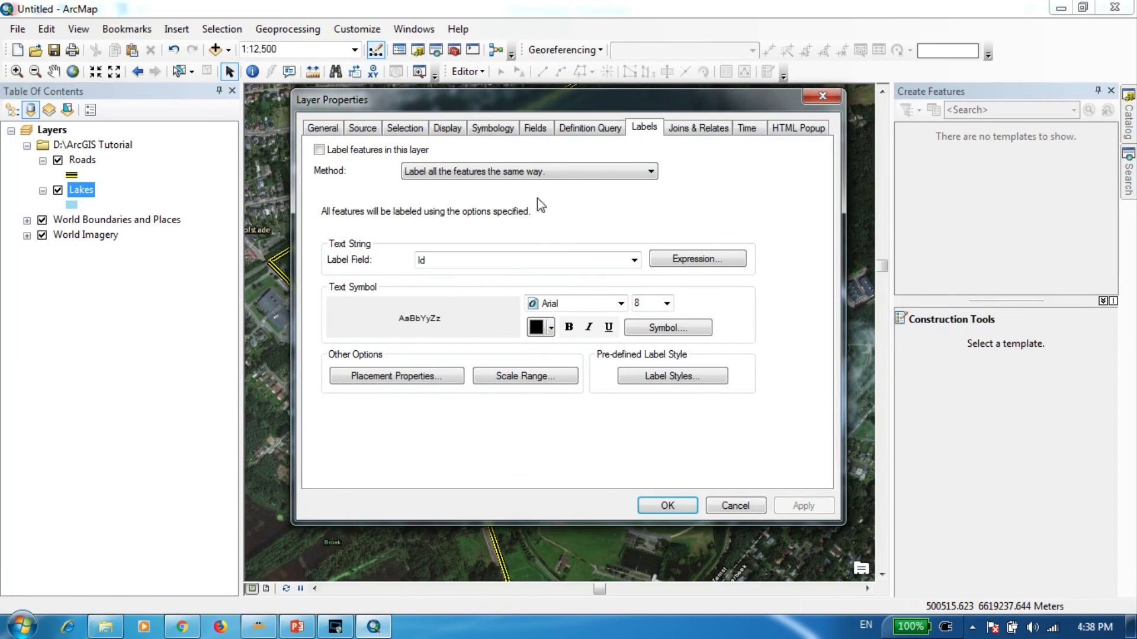
left_click(319, 150)
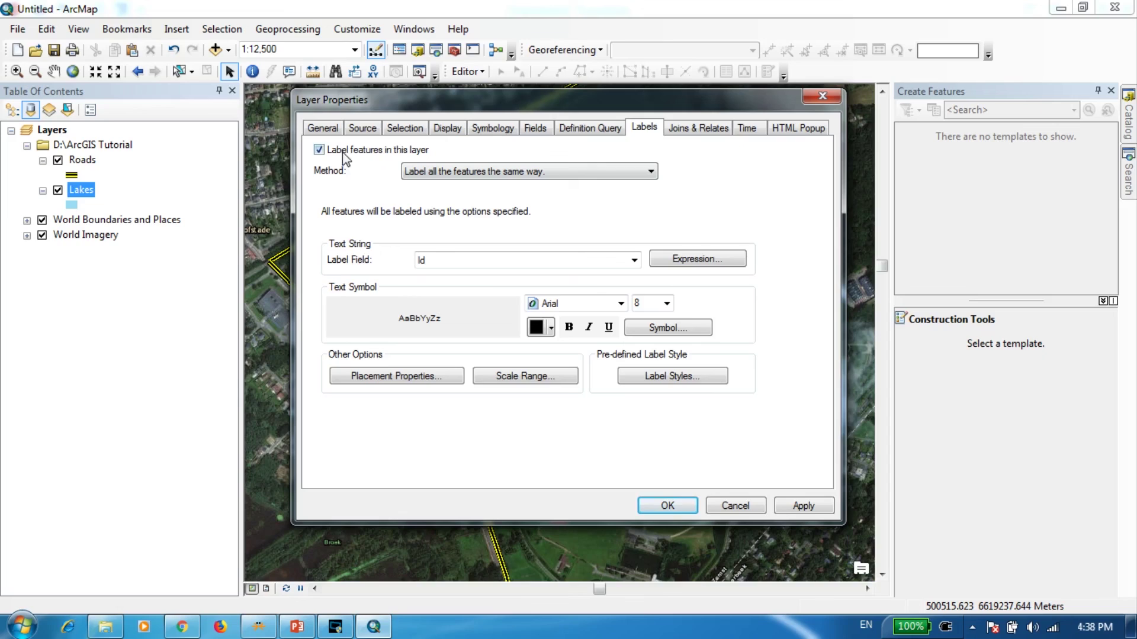
left_click(635, 260)
left_click(459, 298)
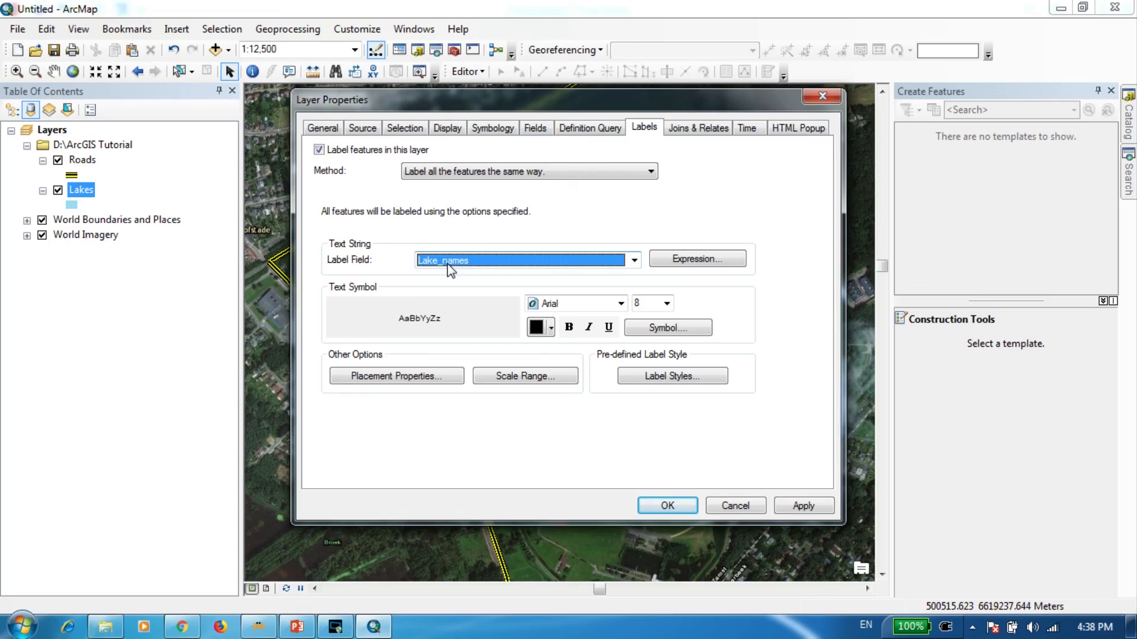
- Format the Lakes labels as bright purple, bold, size 10 text and apply the layer properties
left_click(551, 328)
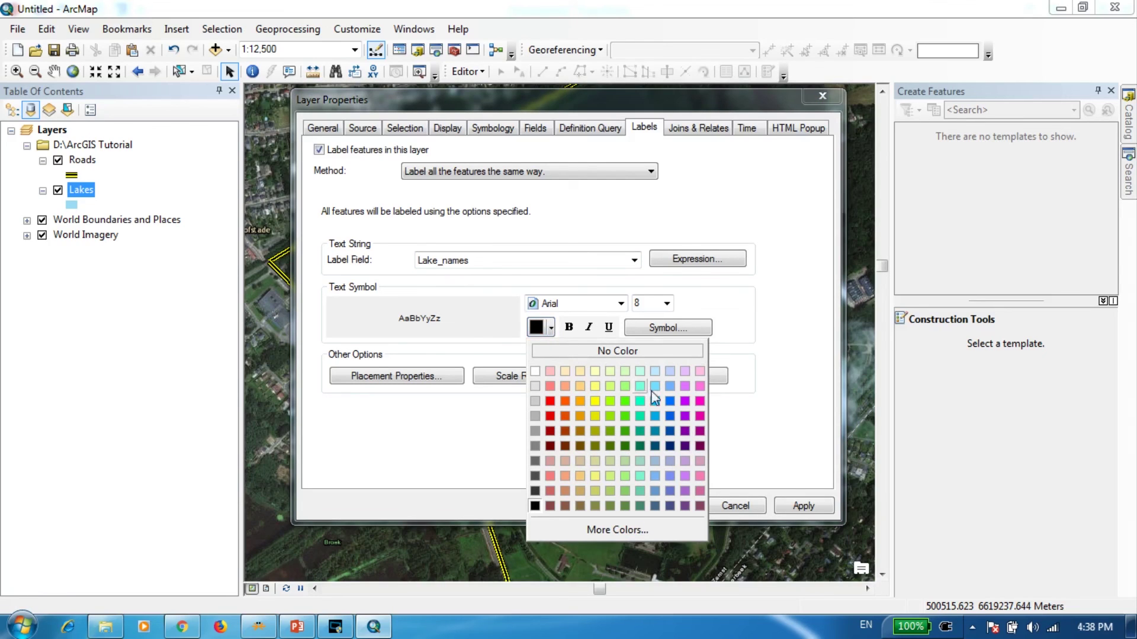
left_click(684, 402)
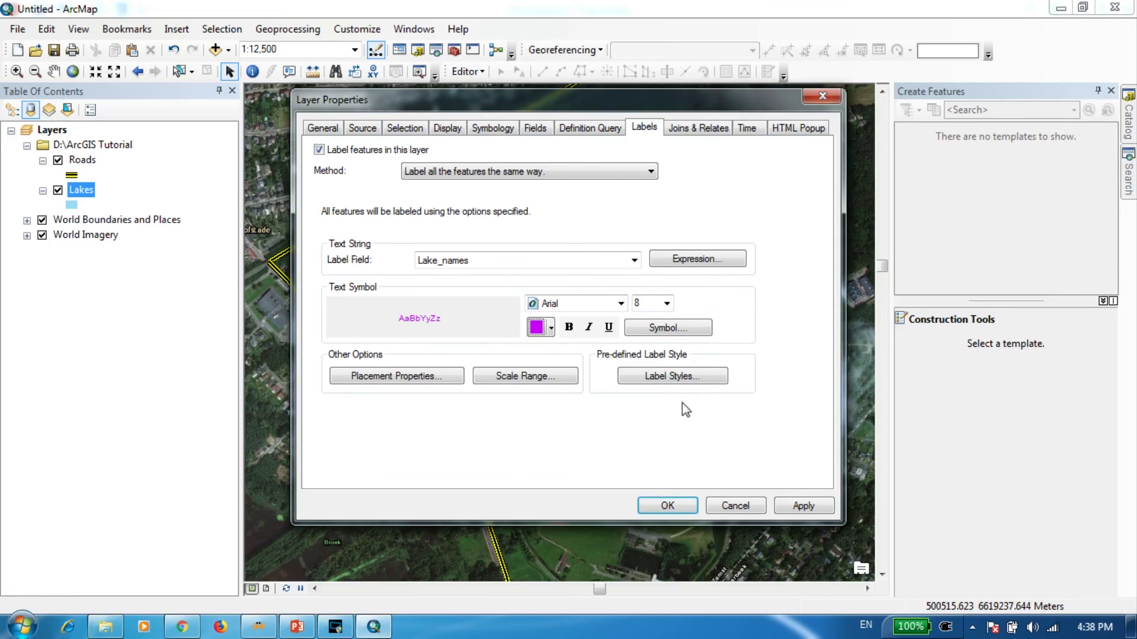
left_click(666, 303)
left_click(658, 344)
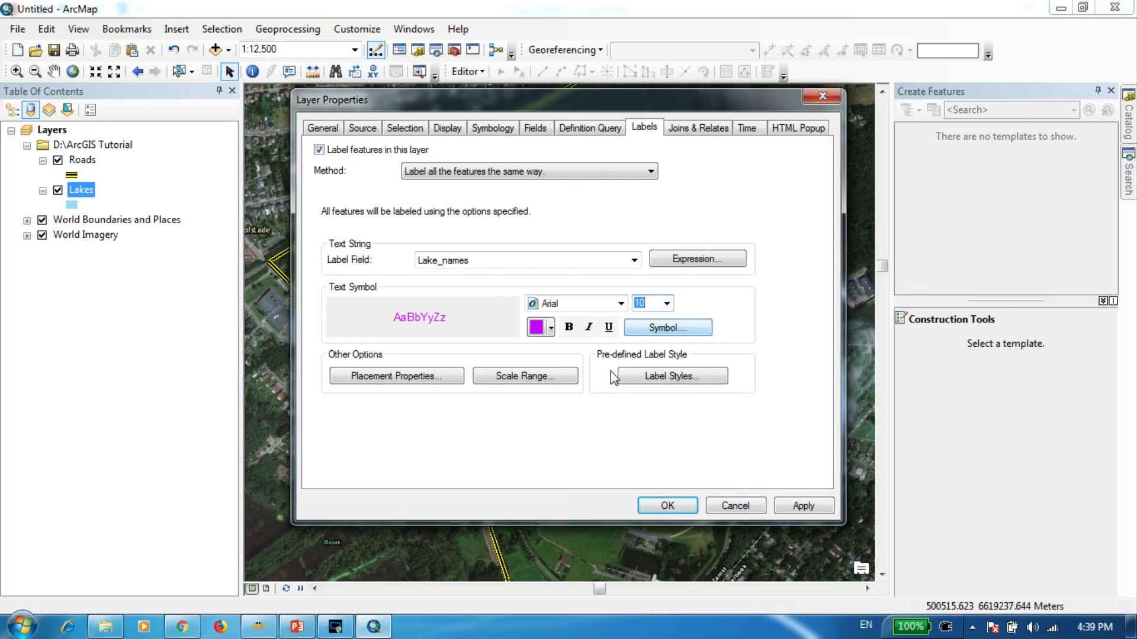
left_click(569, 327)
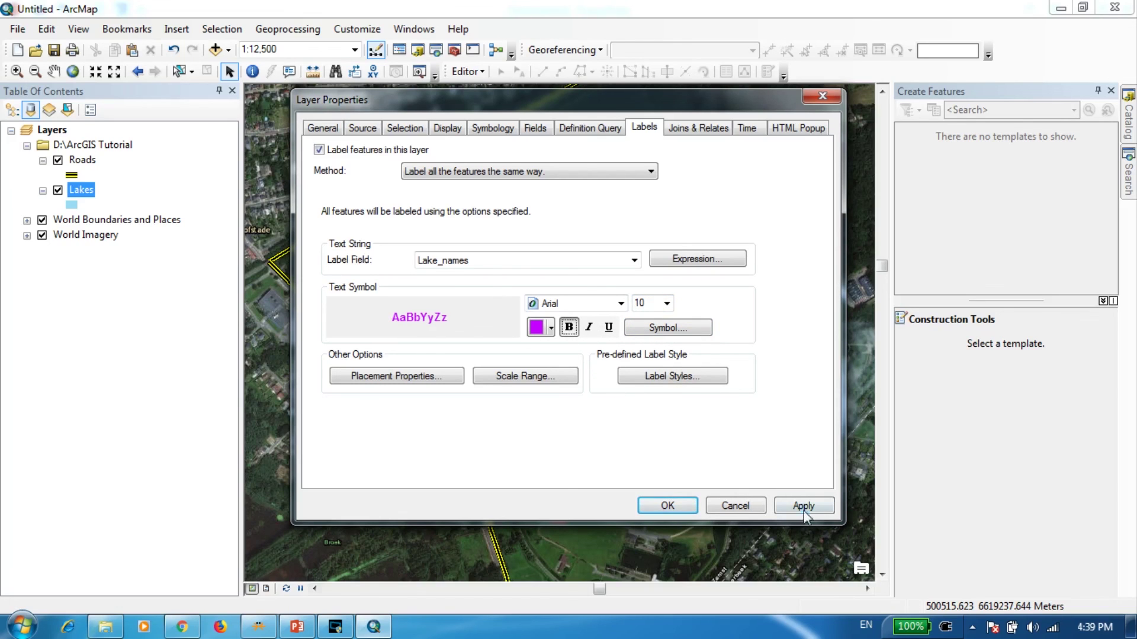
left_click(667, 505)
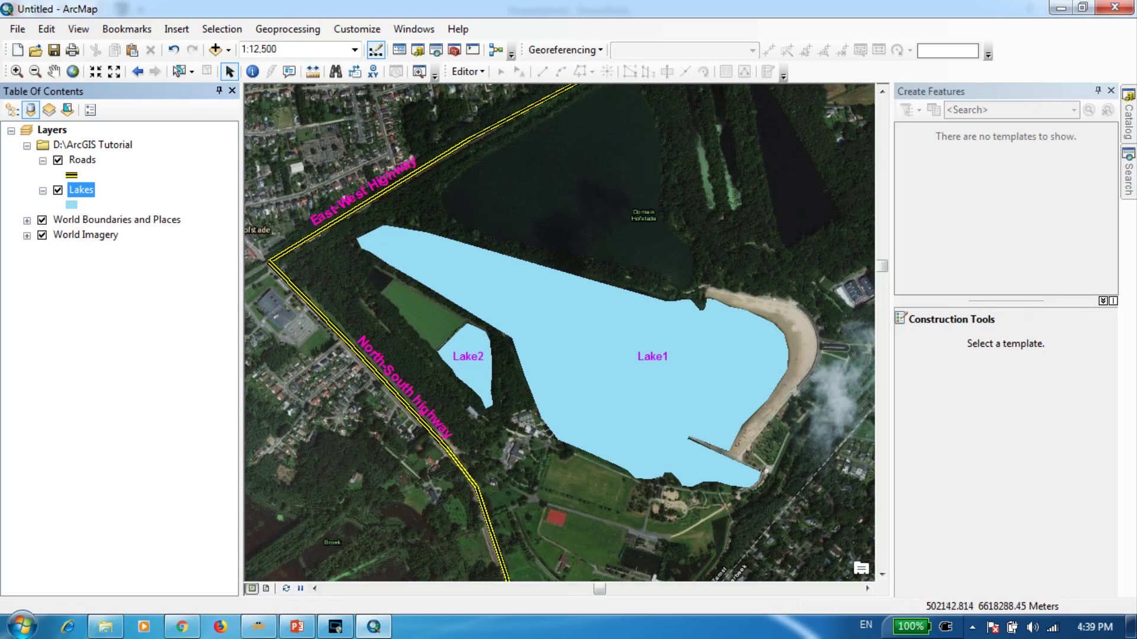
key("Up")
key("Right")
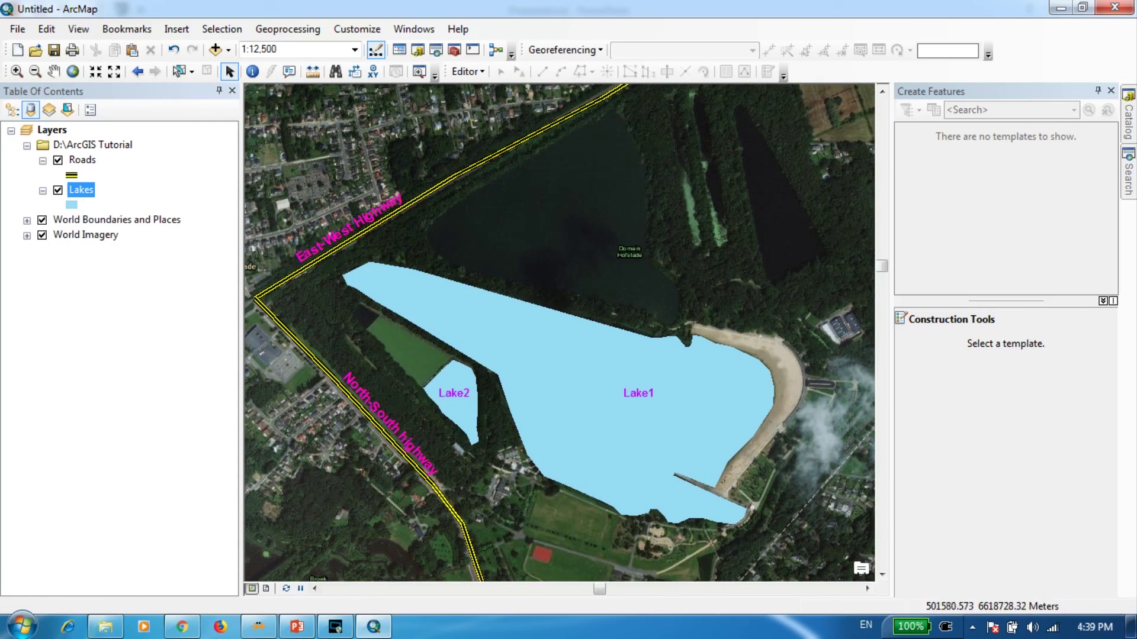
scroll(524, 408, "up", 2)
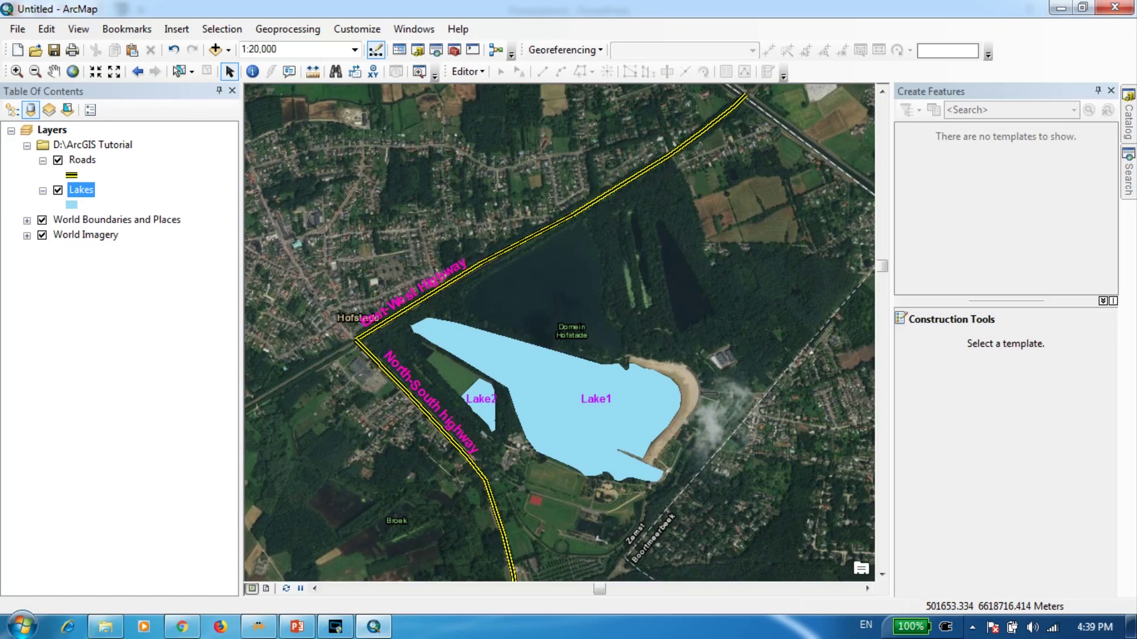